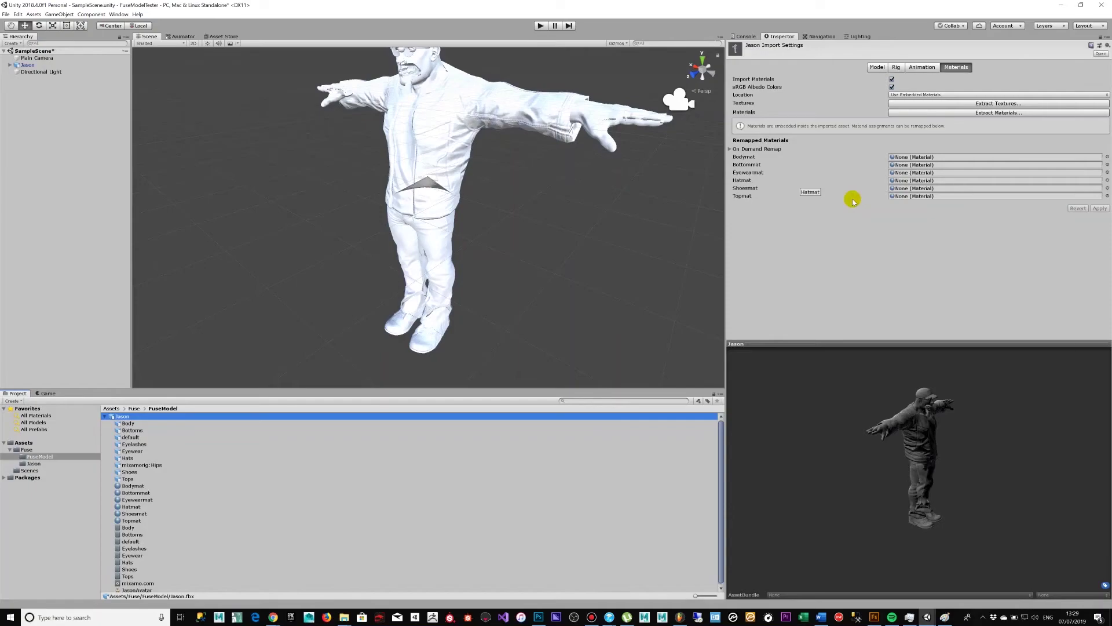
Step: Examine the imported Jason model and its embedded Bodymat, Bottommat and Eyewearmat materials in the preview
{"action": "mouse_move", "coordinate": [956, 432]}
{"action": "left_mouse_down"}
{"action": "mouse_move", "coordinate": [929, 434]}
{"action": "mouse_move", "coordinate": [941, 438]}
{"action": "left_mouse_up"}
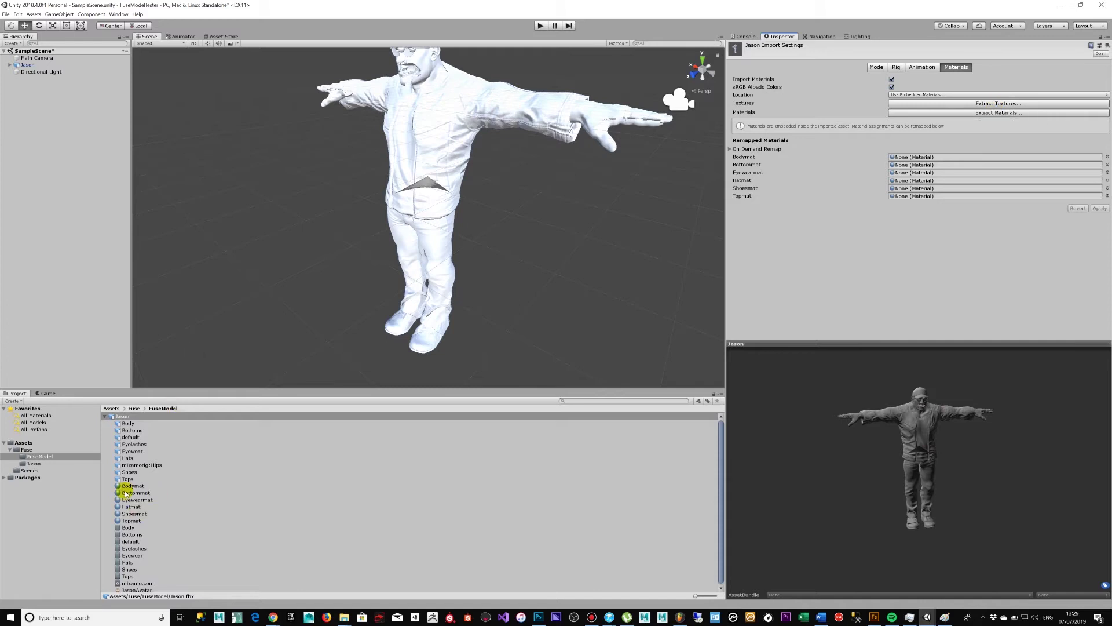
{"action": "left_click", "coordinate": [129, 487]}
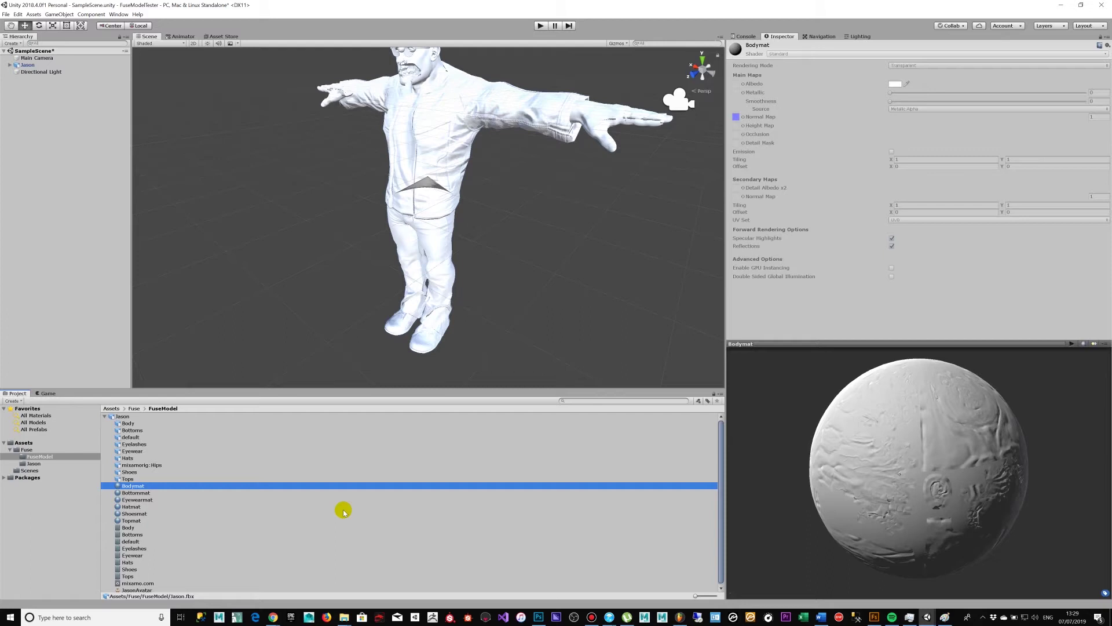
{"action": "left_click_drag", "start_coordinate": [815, 489], "coordinate": [740, 475]}
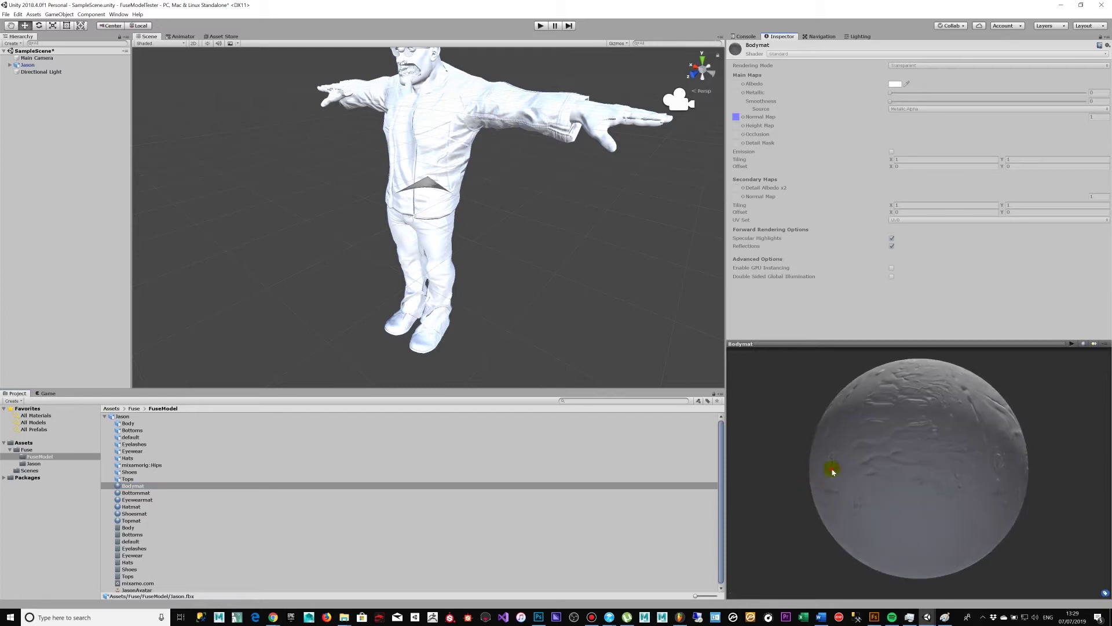
{"action": "left_click_drag", "start_coordinate": [834, 467], "coordinate": [867, 449]}
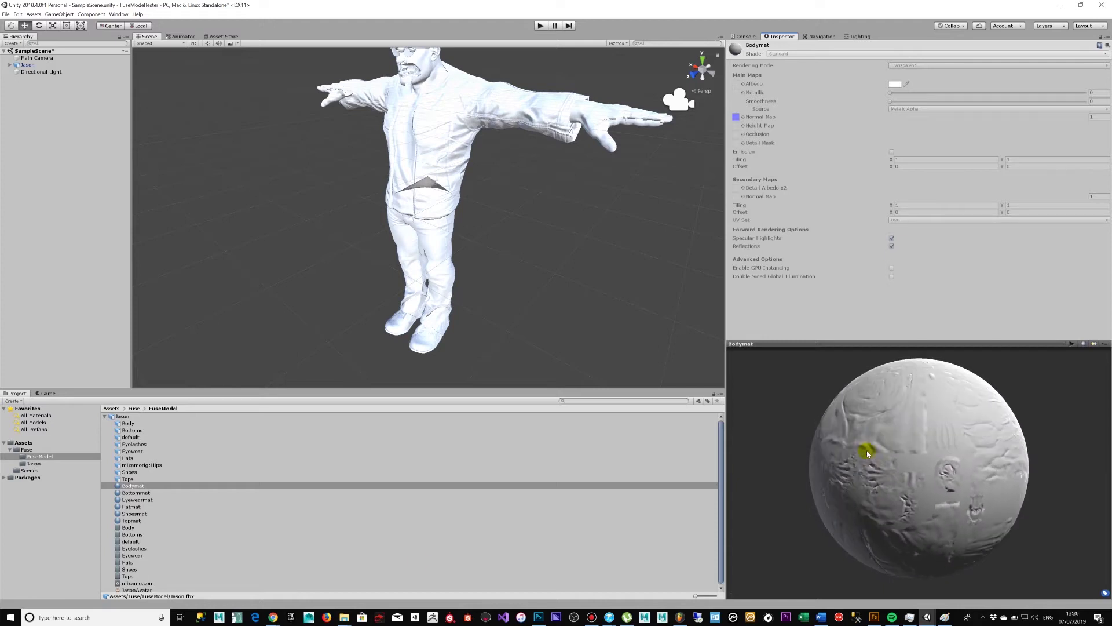
{"action": "left_click", "coordinate": [141, 493]}
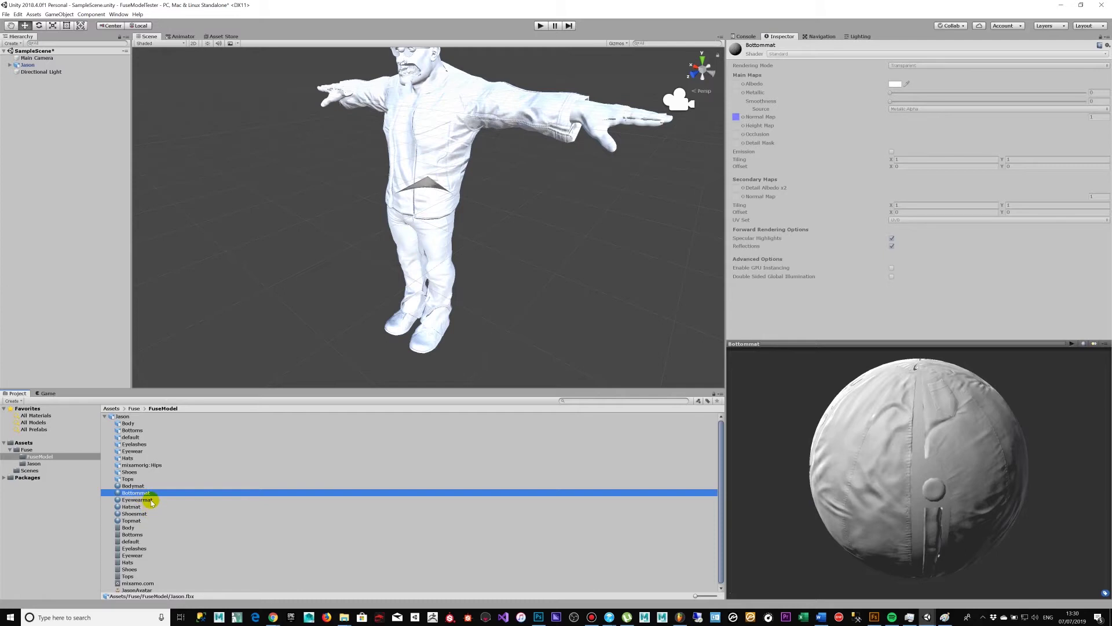
{"action": "left_click", "coordinate": [150, 500]}
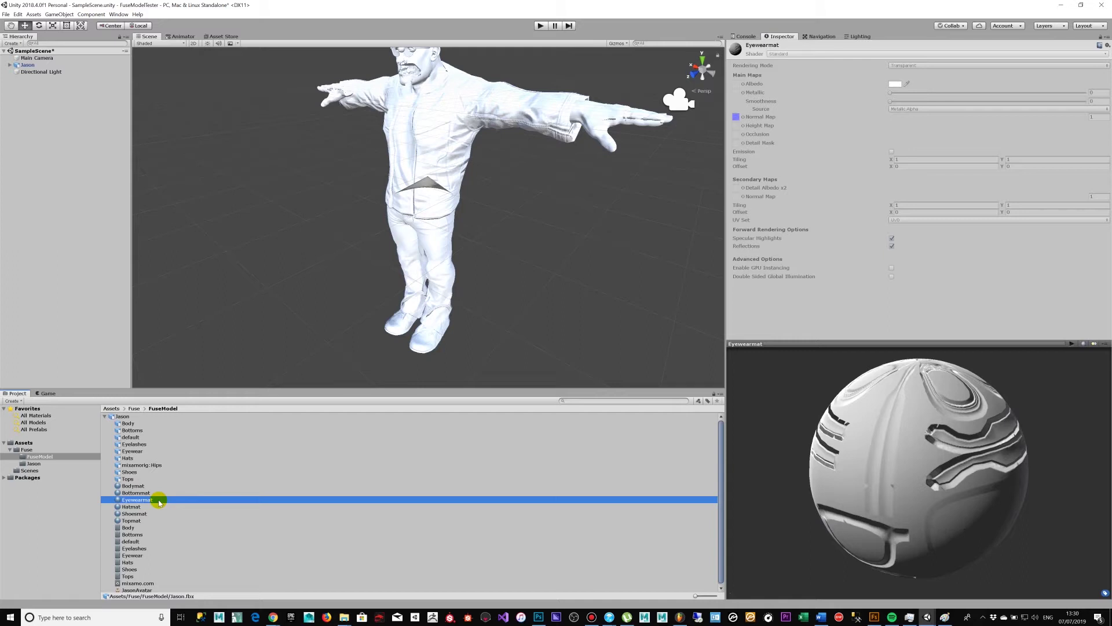
Step: Extract the Jason model's embedded materials into the Materials And Textures folder inside Assets/Fuse
{"action": "left_click", "coordinate": [125, 417]}
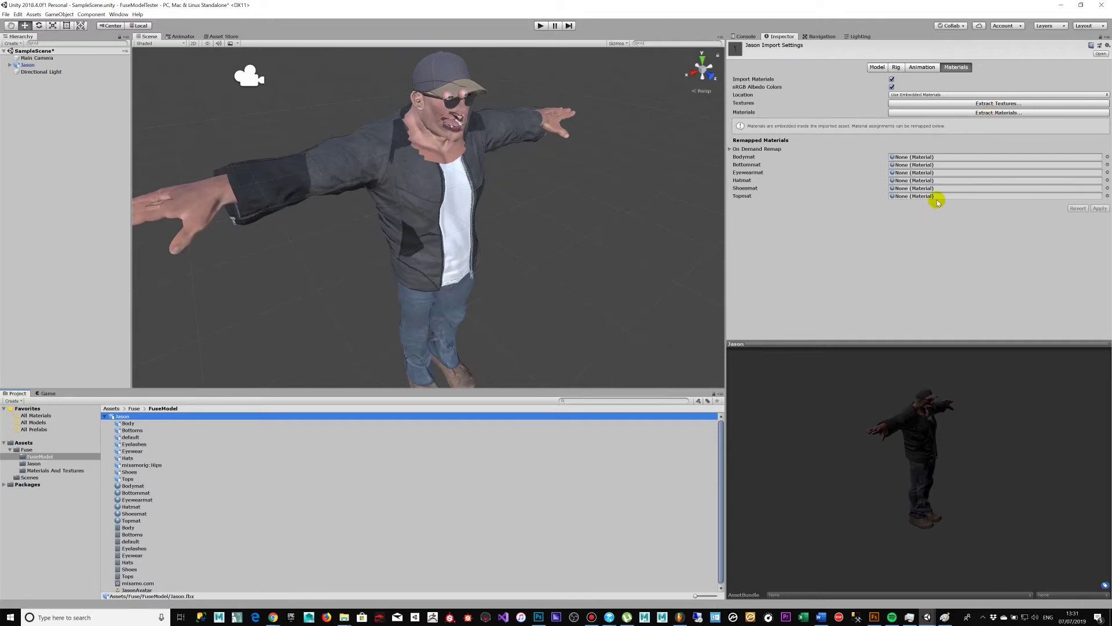
{"action": "left_click", "coordinate": [996, 112]}
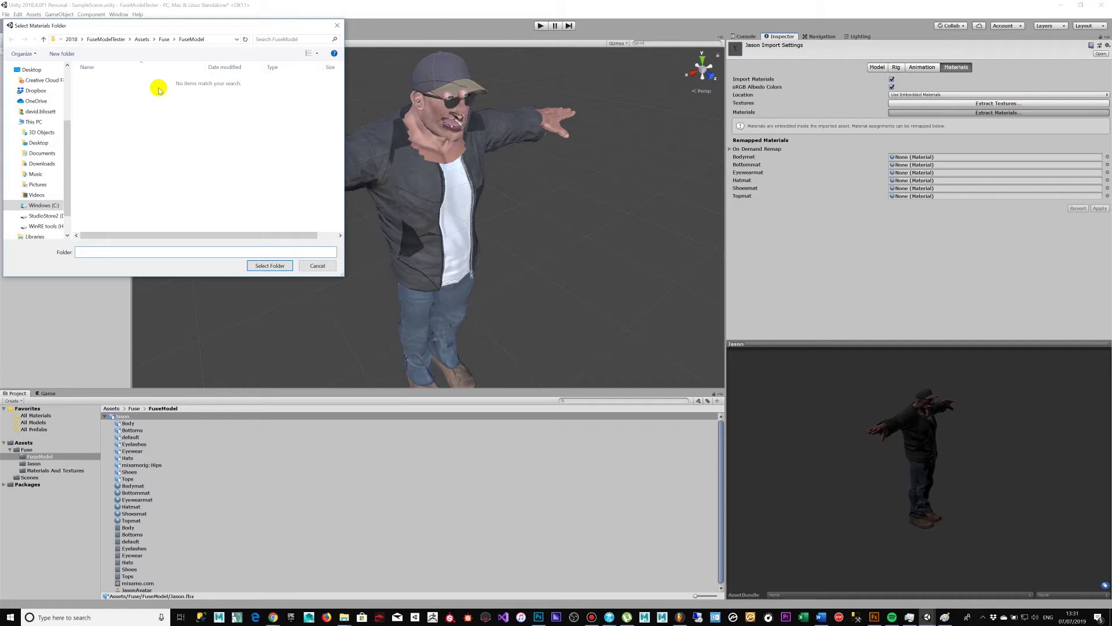
{"action": "left_click", "coordinate": [167, 39]}
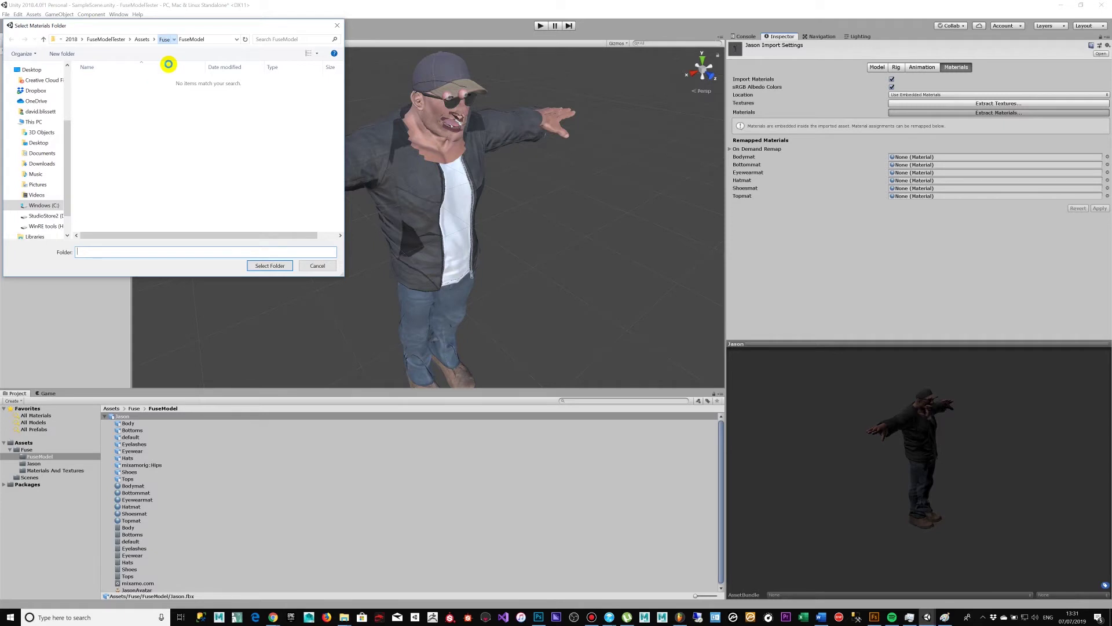
{"action": "left_click", "coordinate": [128, 99]}
{"action": "double_click", "coordinate": [127, 99]}
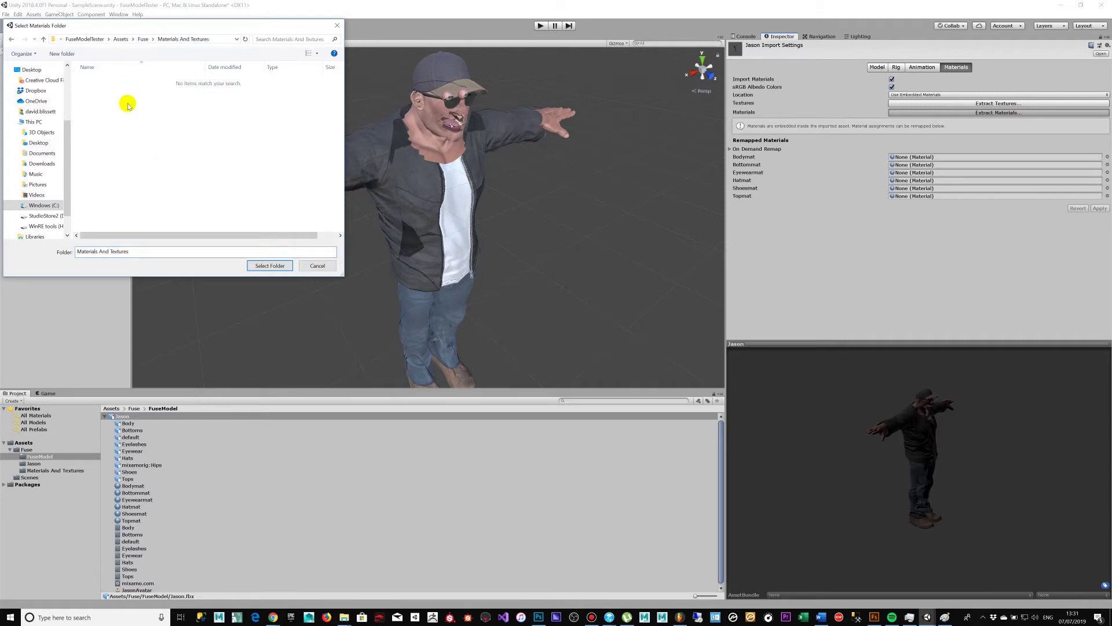
{"action": "left_click", "coordinate": [264, 266]}
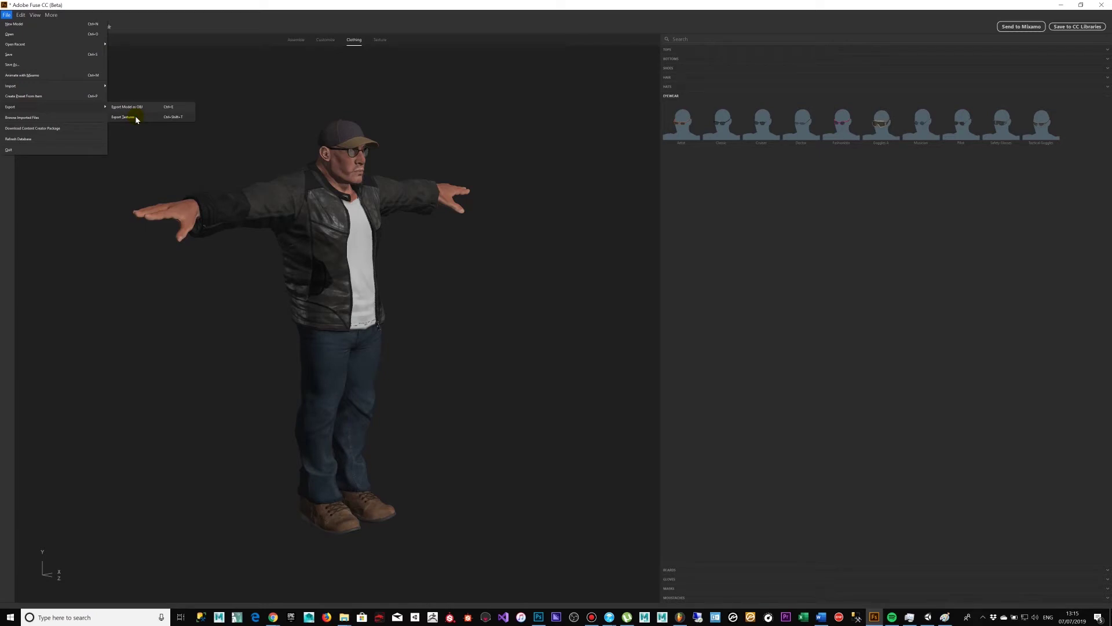
Step: Start a texture export for the character in Adobe Fuse and set the character prefix to Jason
{"action": "left_click", "coordinate": [135, 117]}
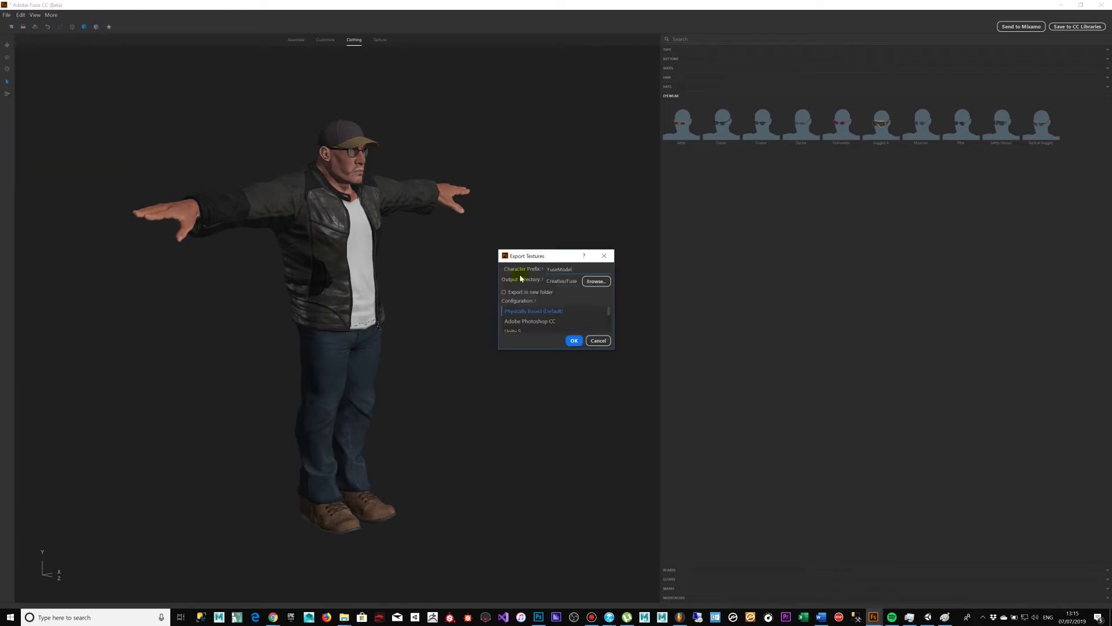
{"action": "left_click", "coordinate": [579, 269]}
{"action": "key", "text": "ctrl+a"}
{"action": "type", "text": "Jason"}
{"action": "key", "text": "ctrl+a"}
Step: Create a Jason folder in Creative/Fuse, choose it as the output directory, and export the textures with the Physically Based (Default) configuration
{"action": "left_click", "coordinate": [593, 282]}
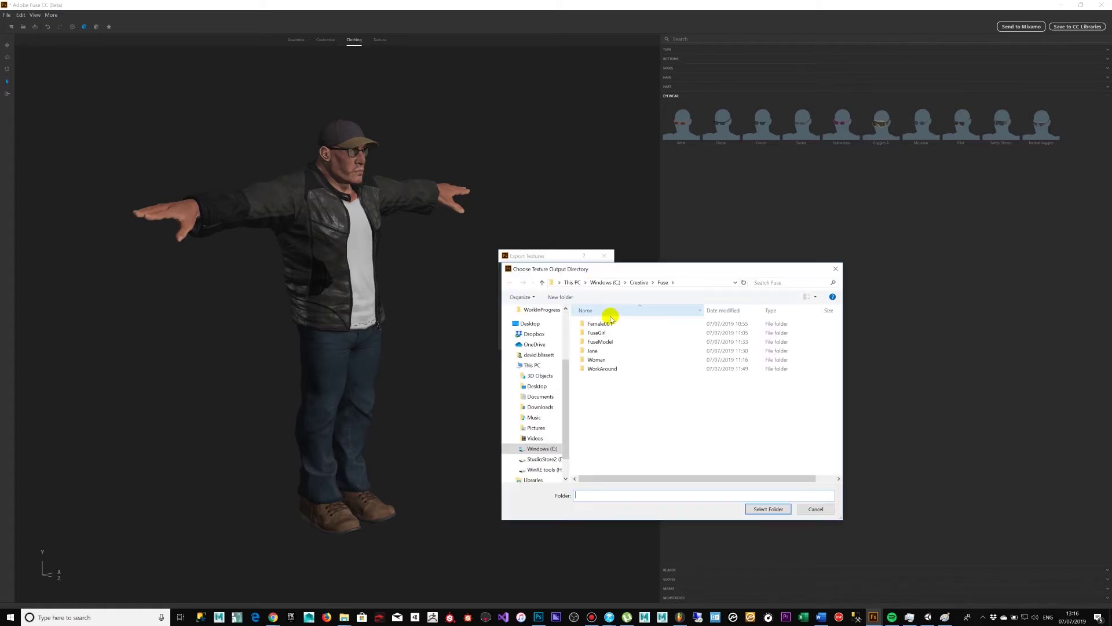
{"action": "left_click", "coordinate": [561, 297]}
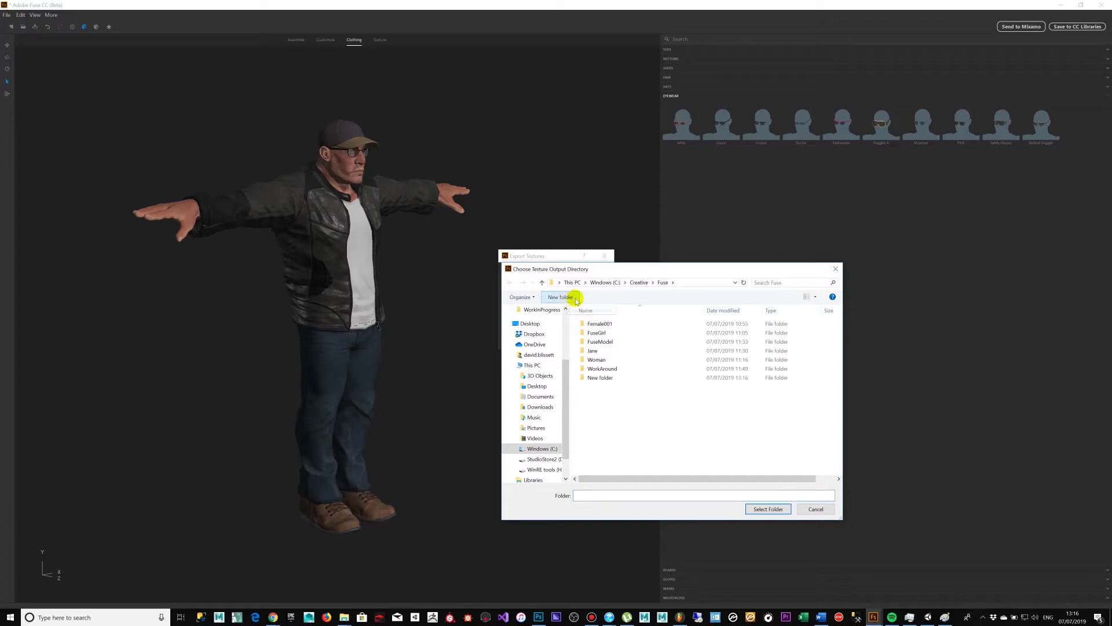
{"action": "type", "text": "Jason"}
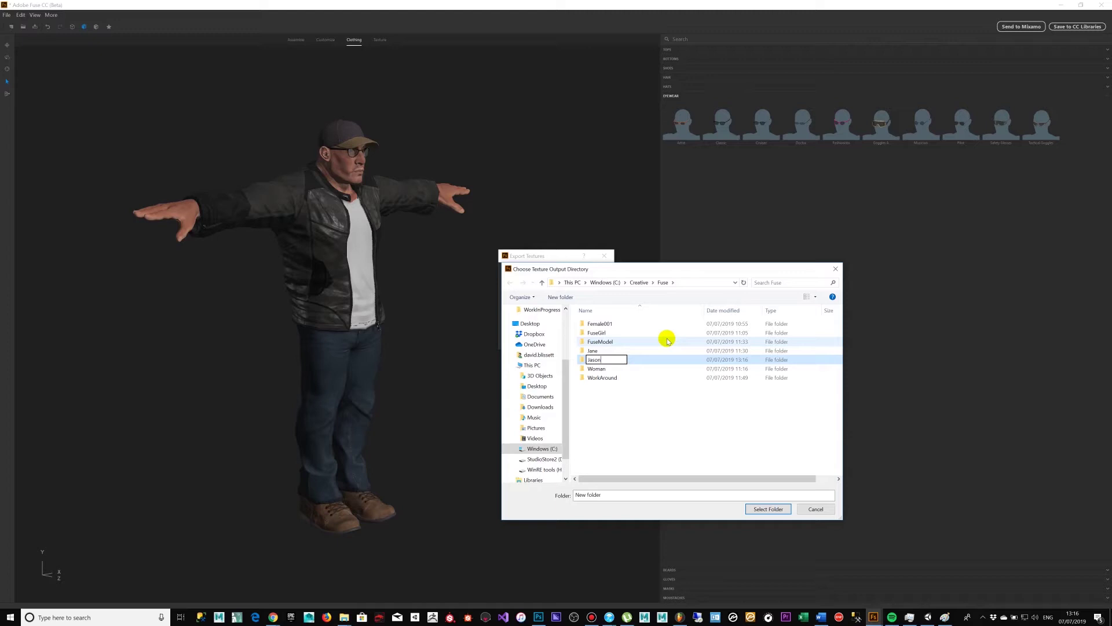
{"action": "key", "text": "Return"}
{"action": "double_click", "coordinate": [604, 360]}
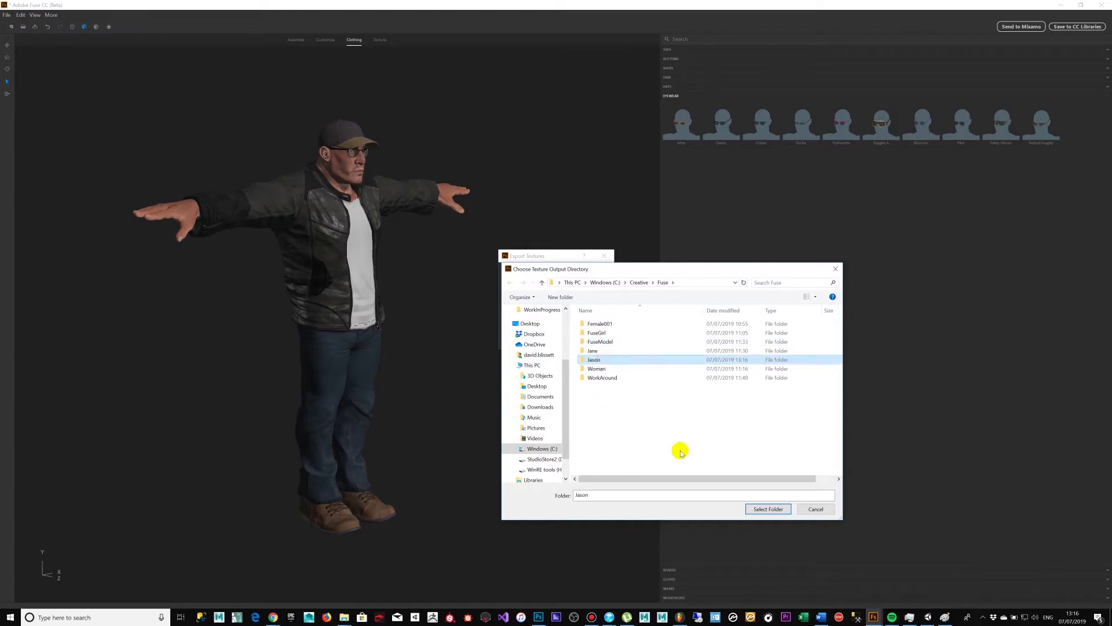
{"action": "left_click", "coordinate": [756, 509]}
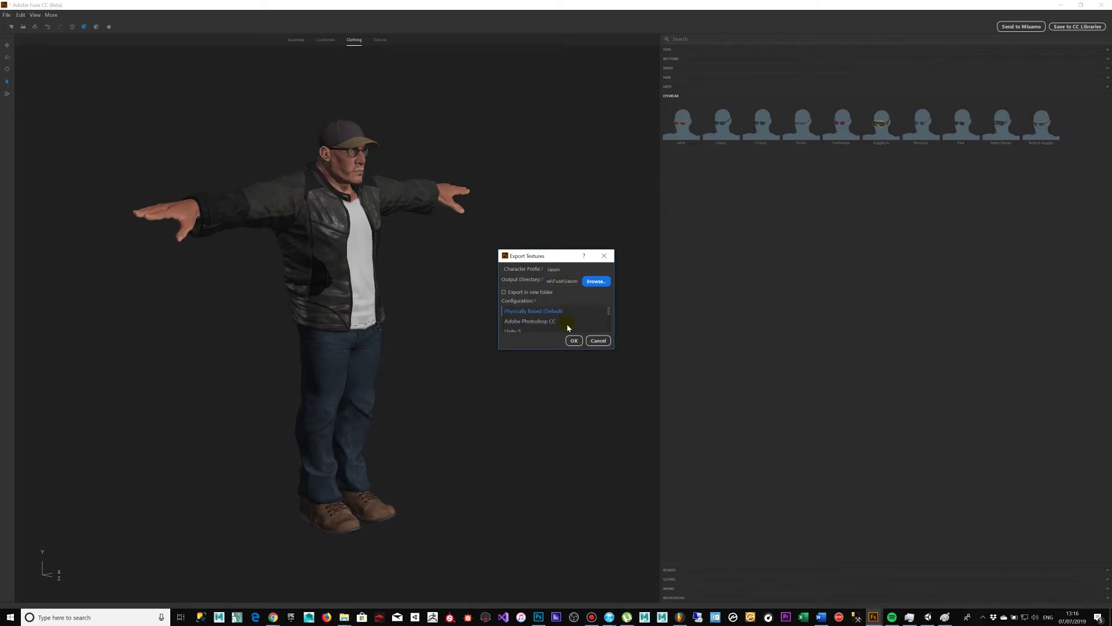
{"action": "left_click", "coordinate": [572, 343]}
{"action": "left_click", "coordinate": [568, 342]}
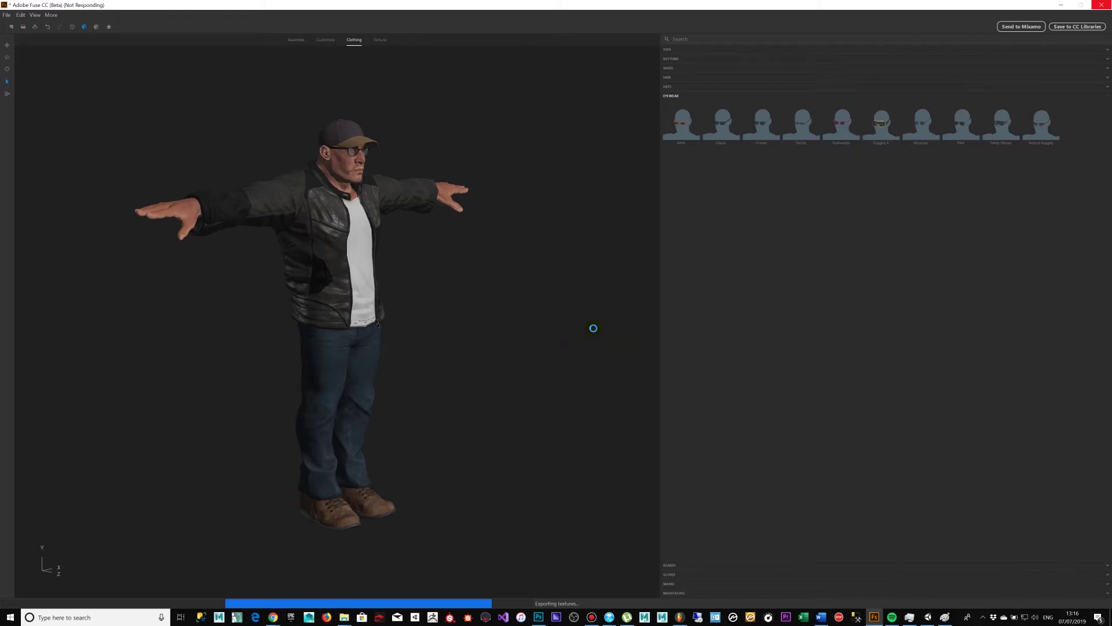
Step: Send the character to Mixamo under the character name Jason
{"action": "left_click", "coordinate": [1018, 30]}
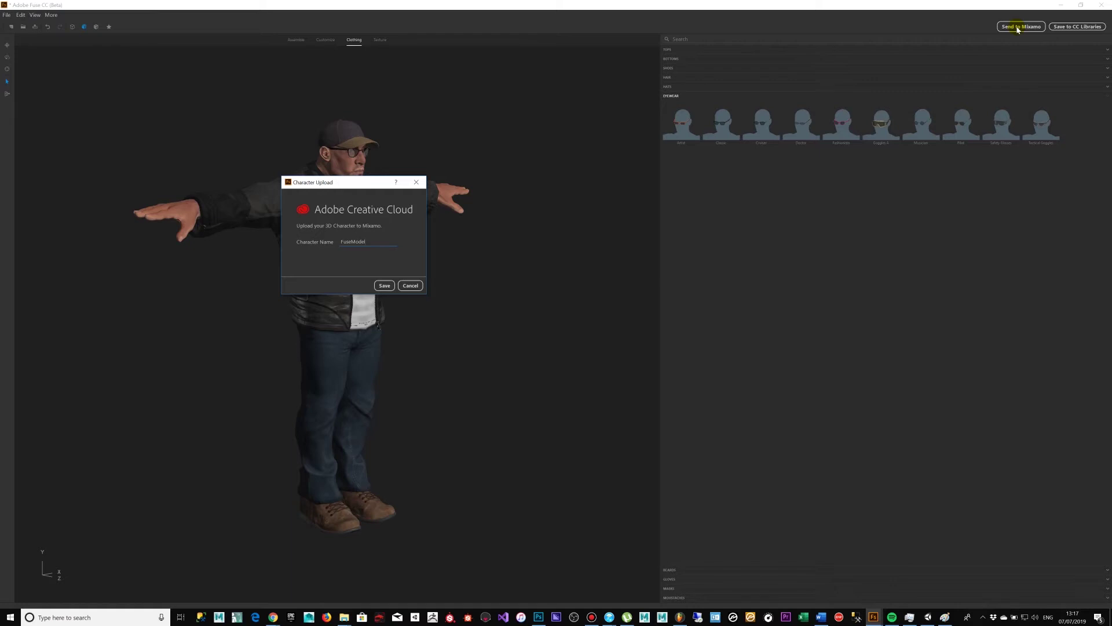
{"action": "key", "text": "ctrl+a"}
{"action": "type", "text": "Jason"}
{"action": "left_click", "coordinate": [383, 286]}
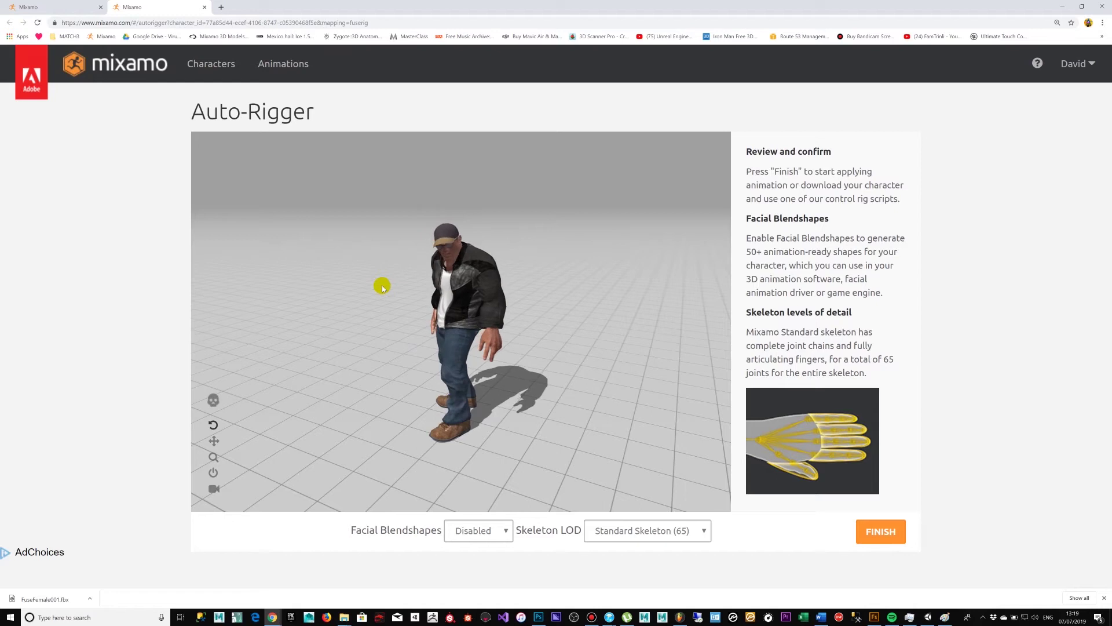
Step: Inspect the rigged character in the Mixamo Auto-Rigger and finish rigging with the Standard Skeleton (65) and facial blendshapes disabled
{"action": "mouse_move", "coordinate": [511, 278]}
{"action": "left_mouse_down"}
{"action": "mouse_move", "coordinate": [330, 281]}
{"action": "mouse_move", "coordinate": [537, 284]}
{"action": "mouse_move", "coordinate": [489, 325]}
{"action": "mouse_move", "coordinate": [572, 323]}
{"action": "mouse_move", "coordinate": [526, 325]}
{"action": "mouse_move", "coordinate": [402, 390]}
{"action": "mouse_move", "coordinate": [466, 361]}
{"action": "left_mouse_up"}
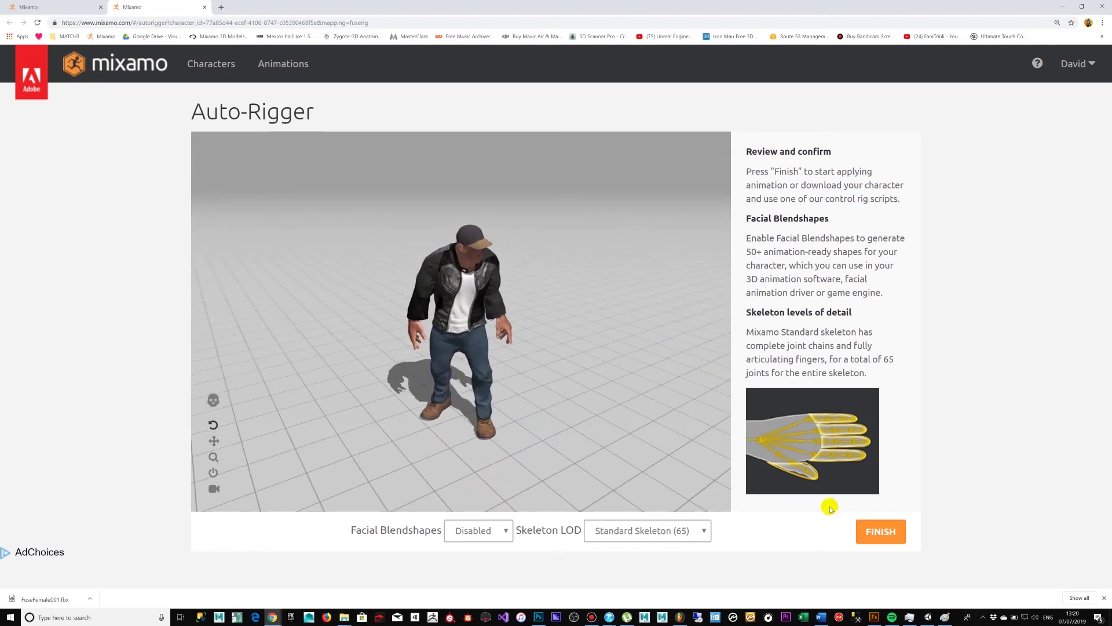
{"action": "left_click", "coordinate": [704, 531]}
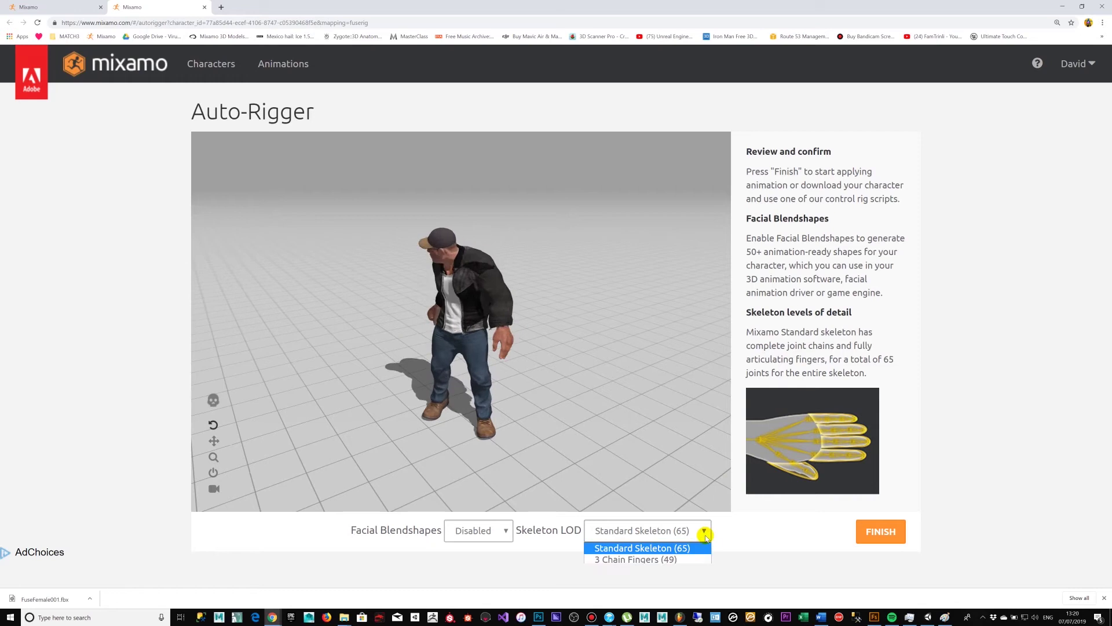
{"action": "left_click", "coordinate": [706, 534]}
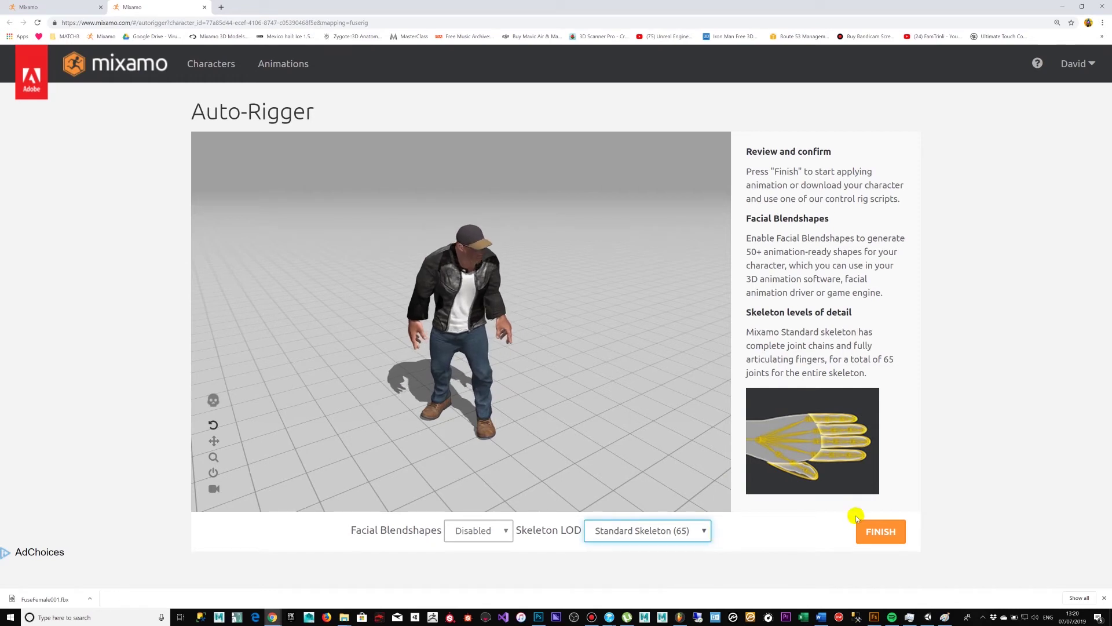
{"action": "left_click", "coordinate": [895, 533]}
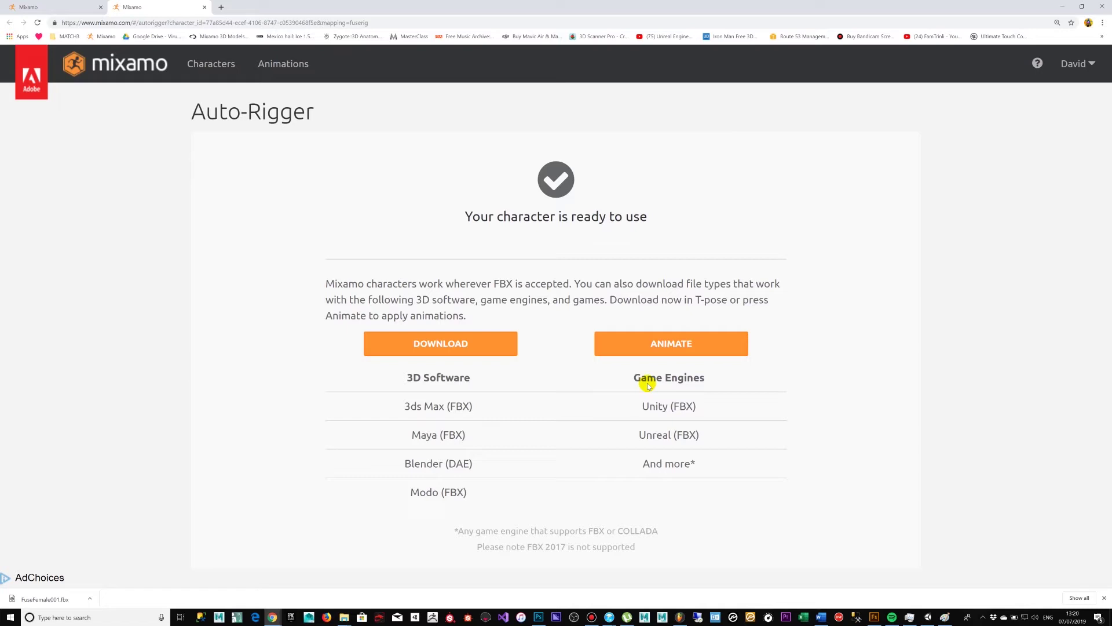
Step: Open the download settings for the rigged character and choose its file format
{"action": "left_click", "coordinate": [666, 343]}
{"action": "left_click", "coordinate": [437, 349]}
{"action": "left_click", "coordinate": [438, 348]}
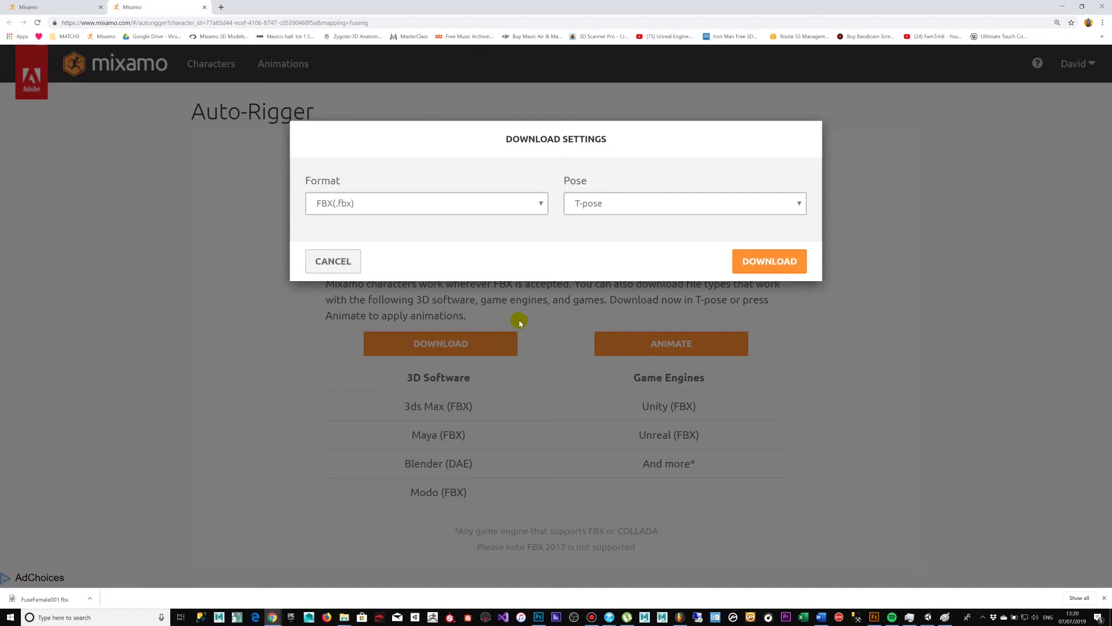
{"action": "left_click", "coordinate": [499, 207]}
{"action": "left_click", "coordinate": [479, 229]}
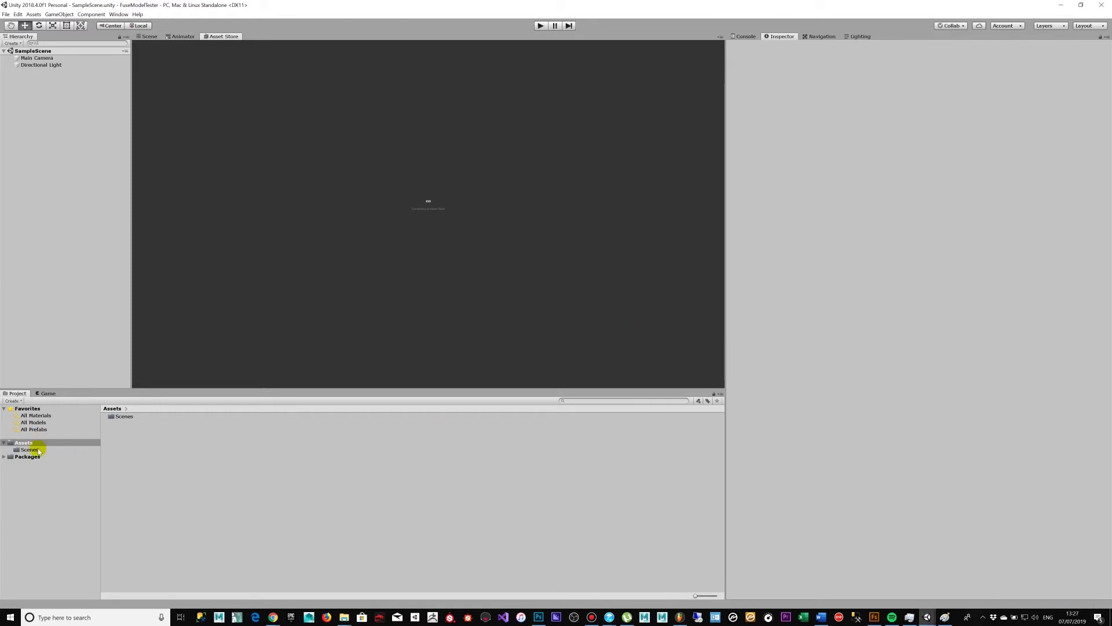
Step: Create a folder named Fuse in the Assets of the Unity project
{"action": "right_click", "coordinate": [115, 442]}
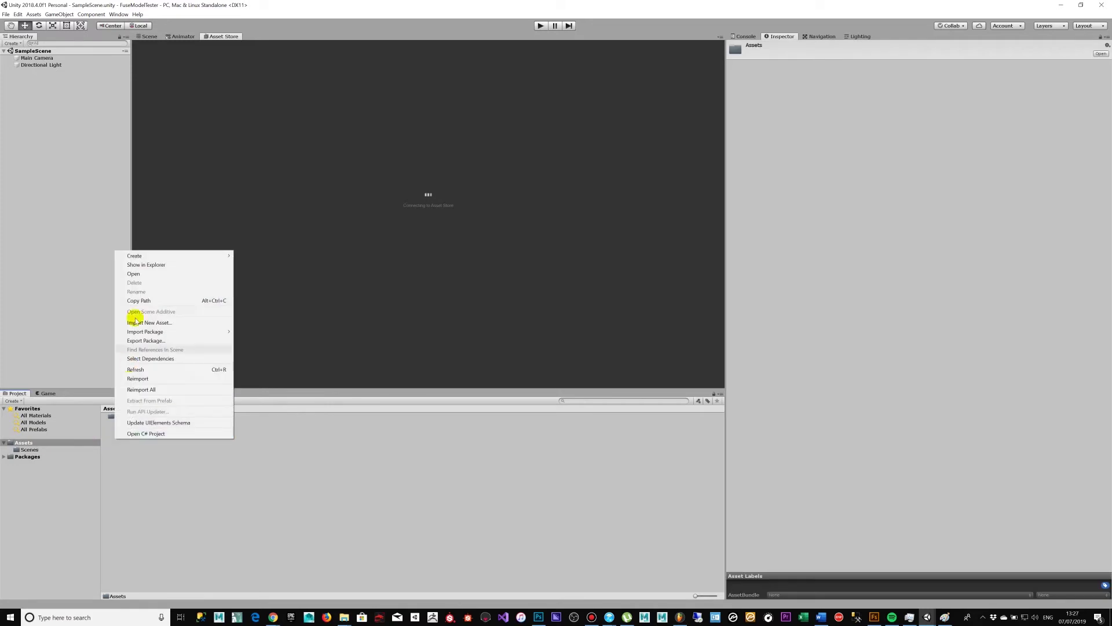
{"action": "mouse_move", "coordinate": [172, 257]}
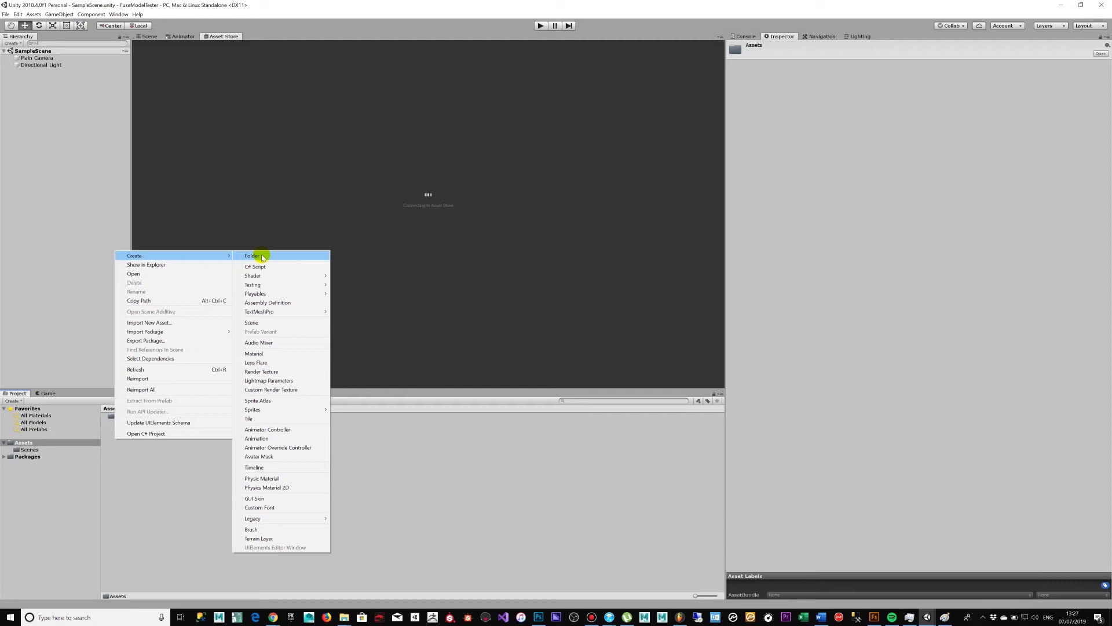
{"action": "left_click", "coordinate": [262, 257]}
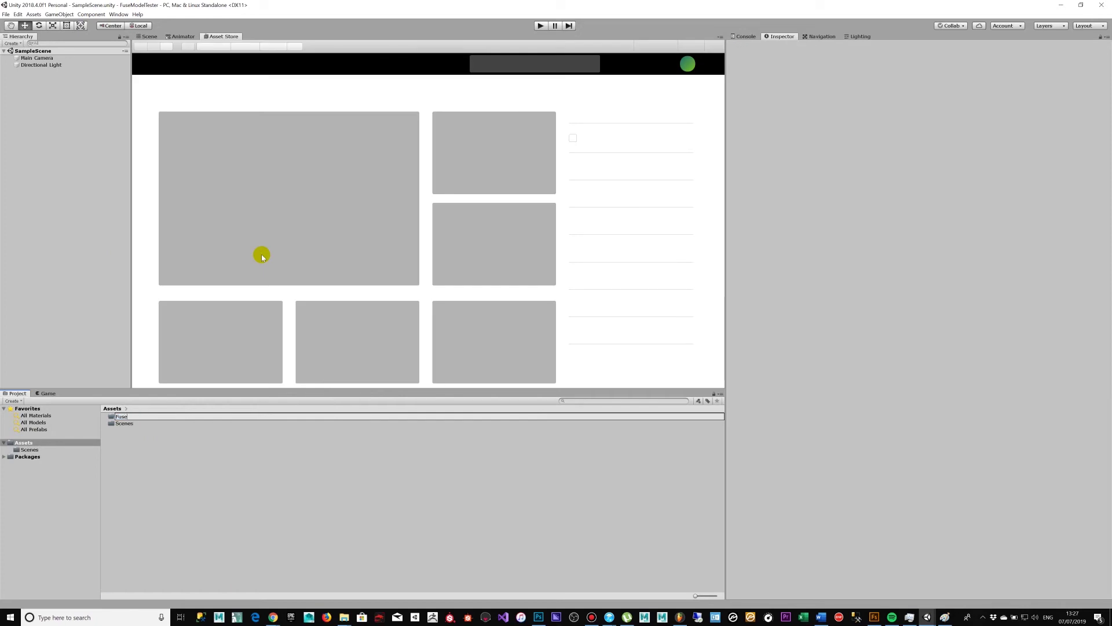
{"action": "key", "text": "Return"}
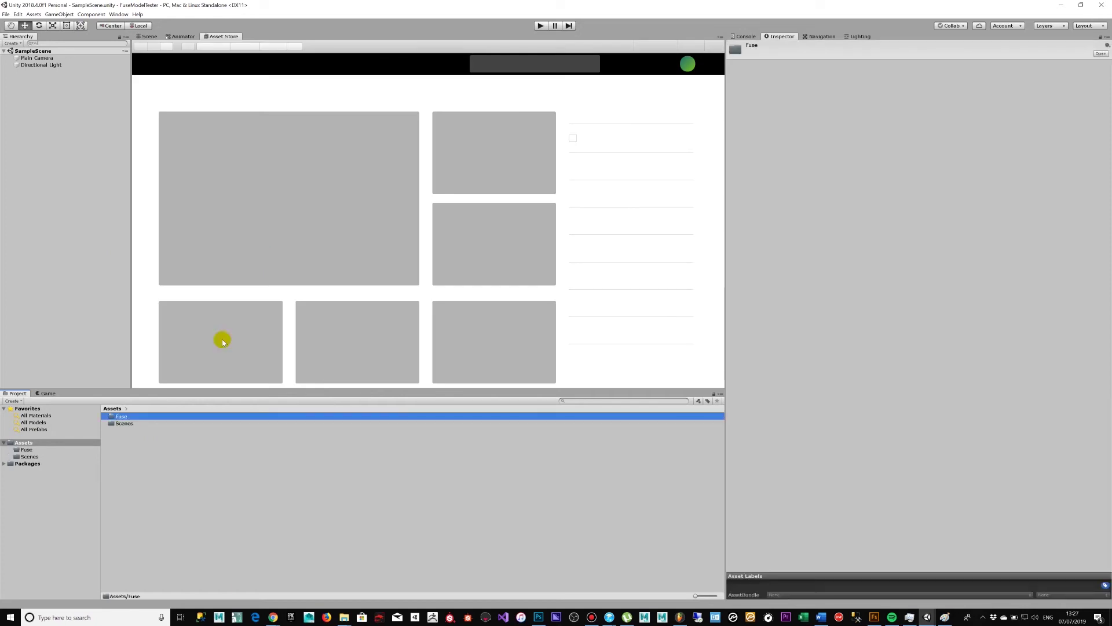
Step: Reveal the project's Fuse asset folder in File Explorer and open that folder
{"action": "double_click", "coordinate": [185, 414]}
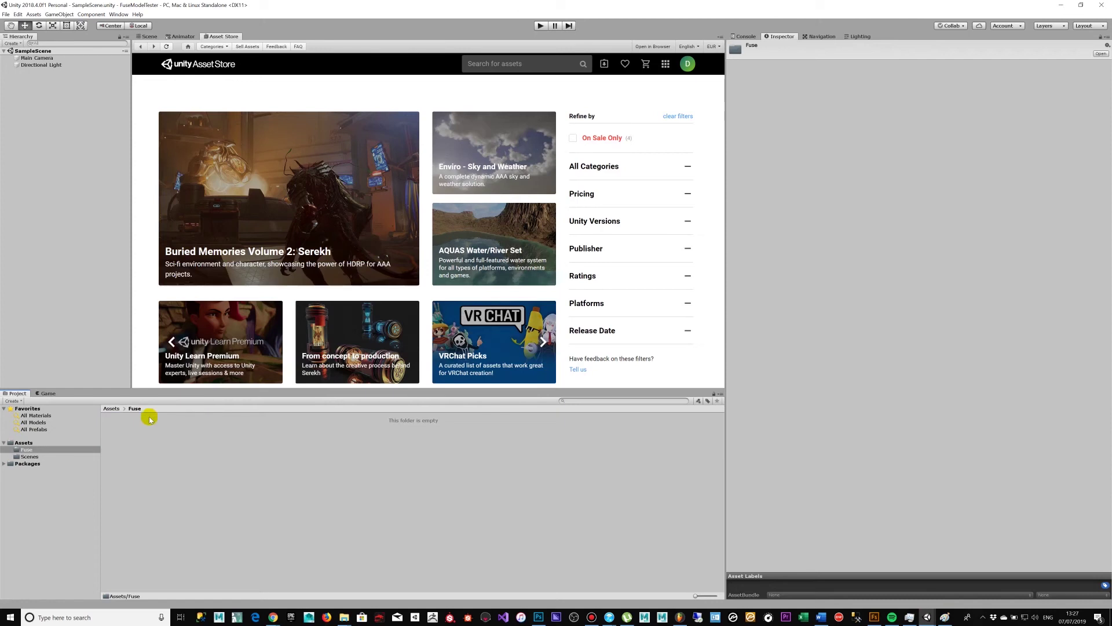
{"action": "left_click", "coordinate": [113, 408]}
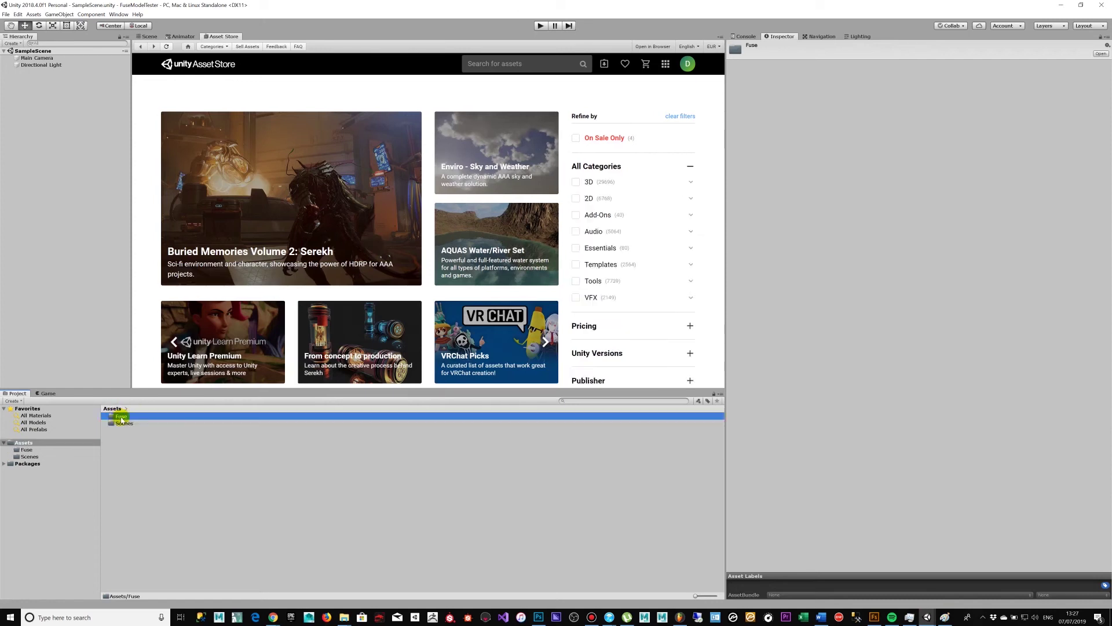
{"action": "right_click", "coordinate": [122, 418]}
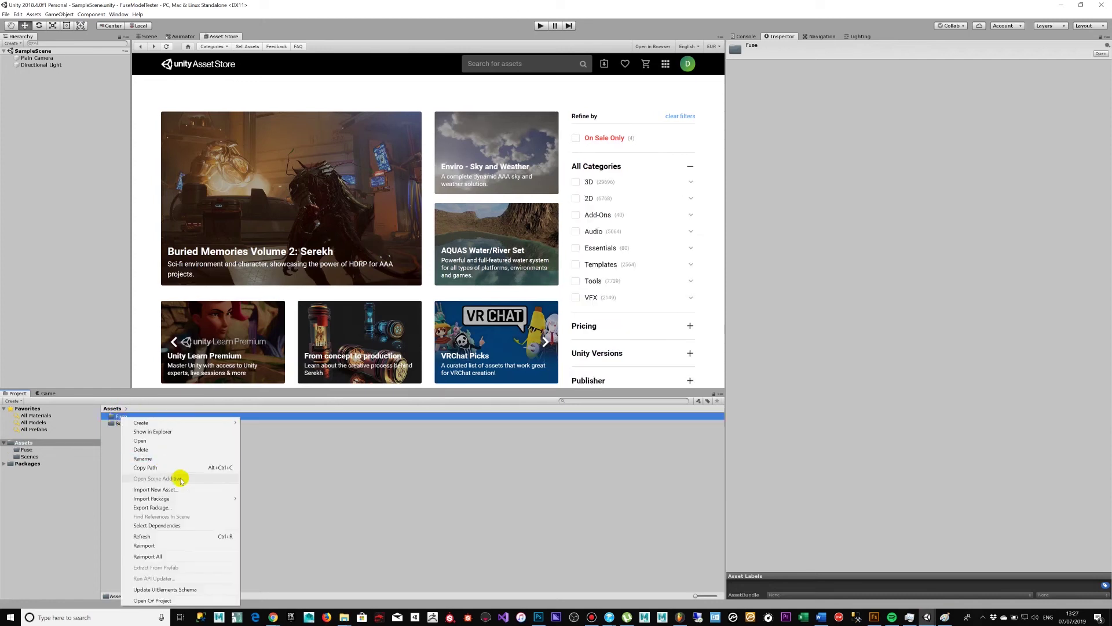
{"action": "left_click", "coordinate": [181, 432]}
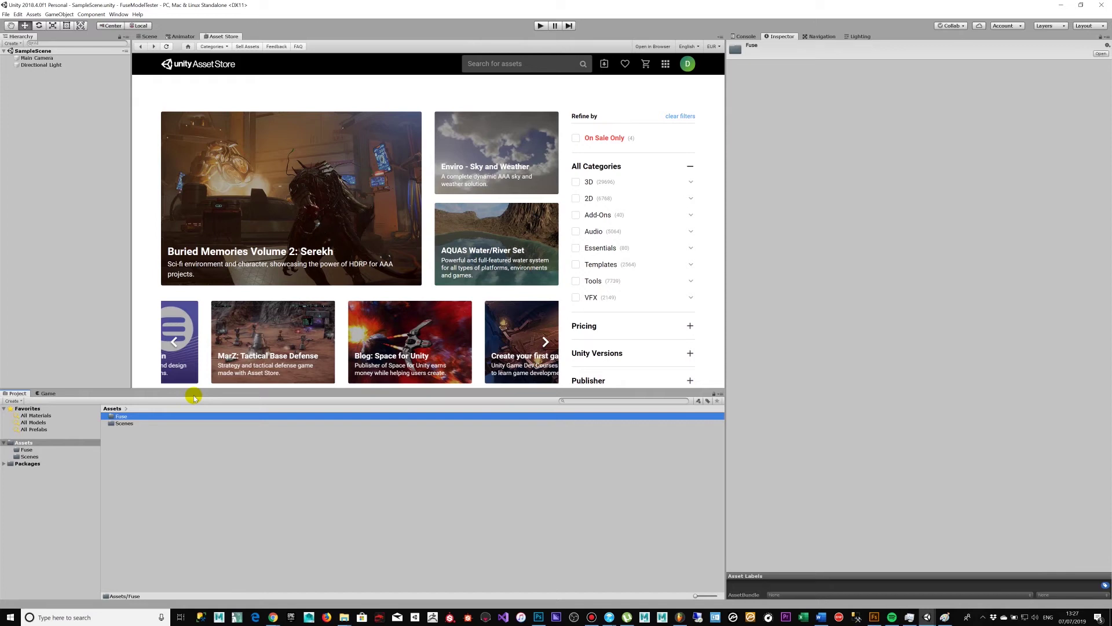
{"action": "right_click", "coordinate": [121, 417]}
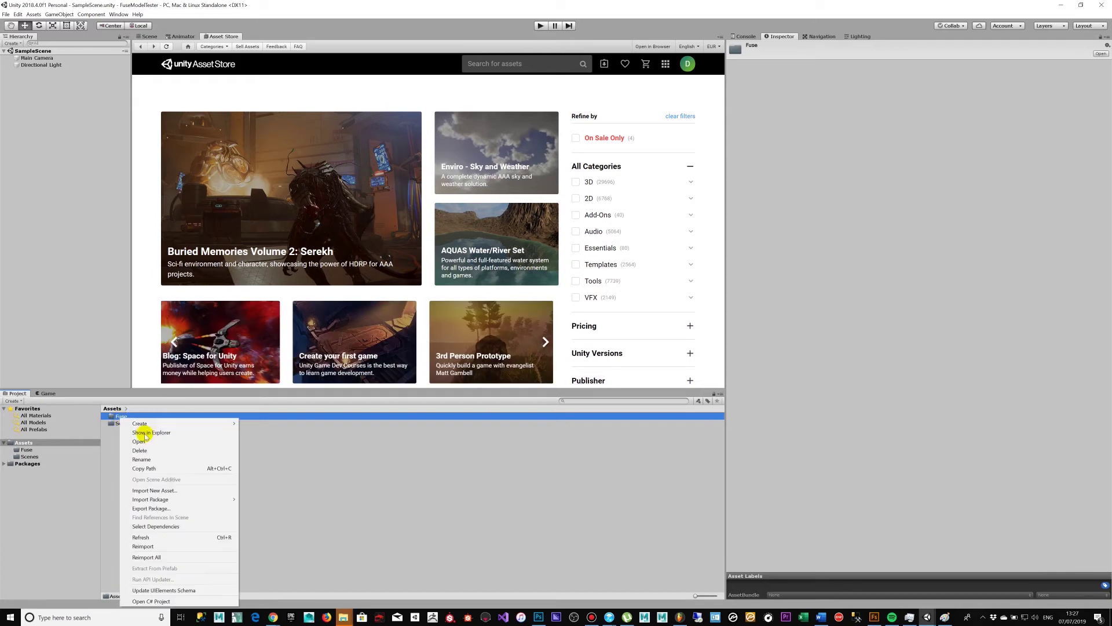
{"action": "left_click", "coordinate": [145, 433]}
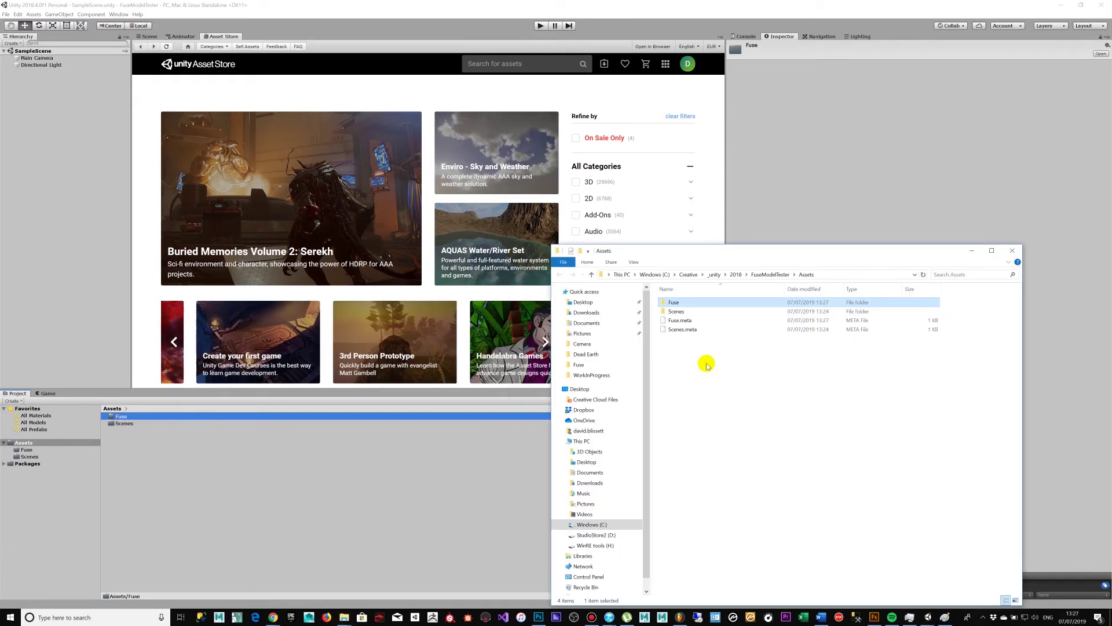
{"action": "left_click", "coordinate": [694, 306]}
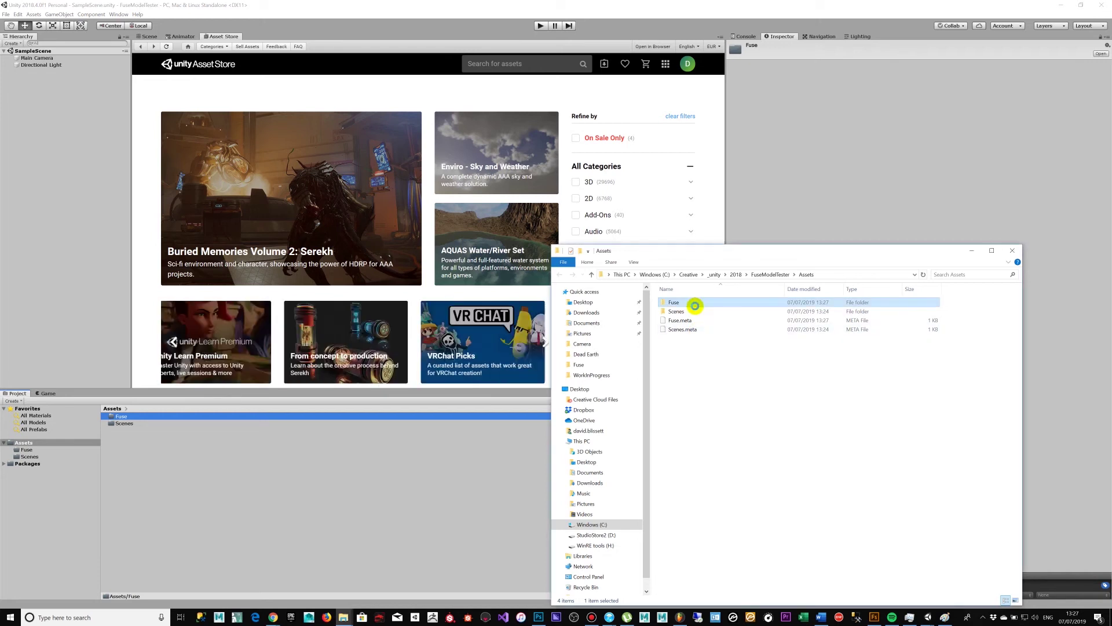
{"action": "double_click", "coordinate": [697, 303]}
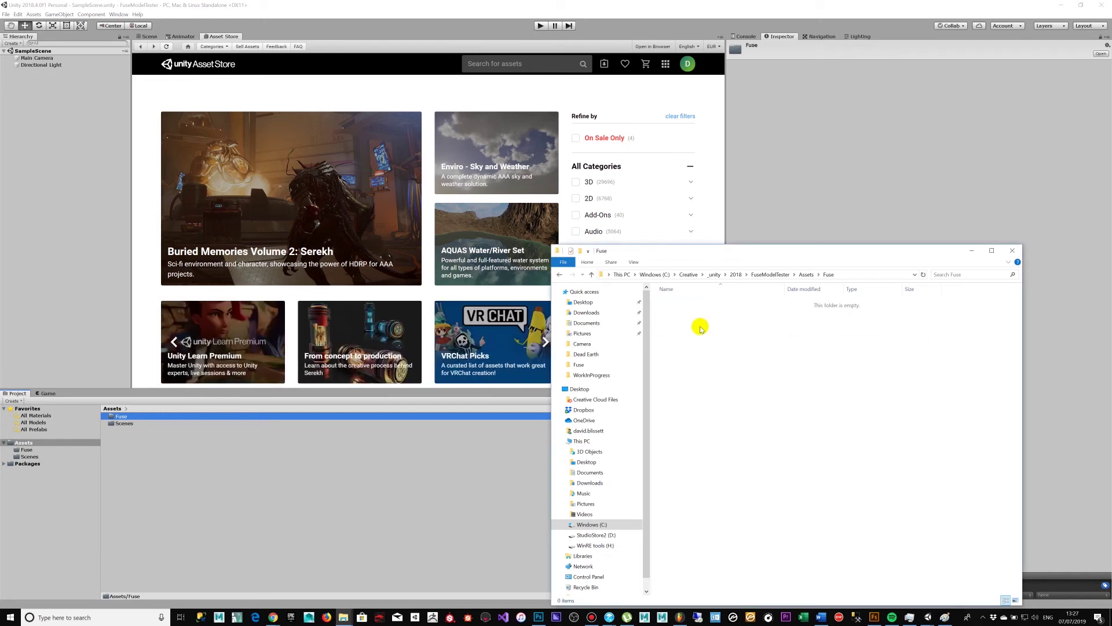
Step: Copy the FuseModel and Jason folders from Creative\Fuse into the project's Assets\Fuse folder
{"action": "key", "text": "alt+Tab"}
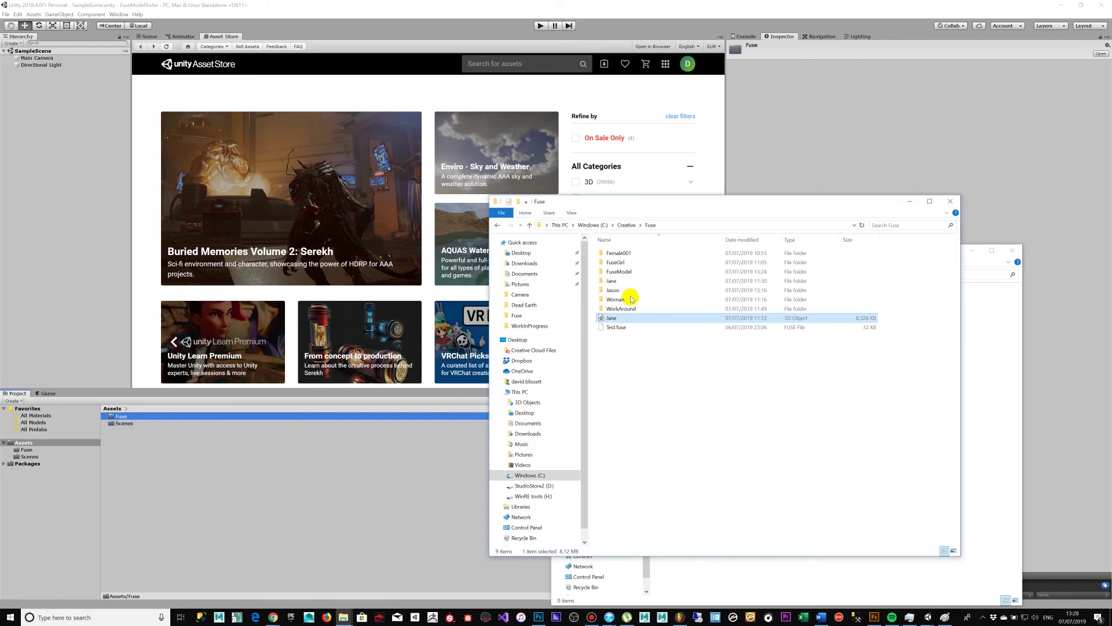
{"action": "left_click", "coordinate": [631, 291]}
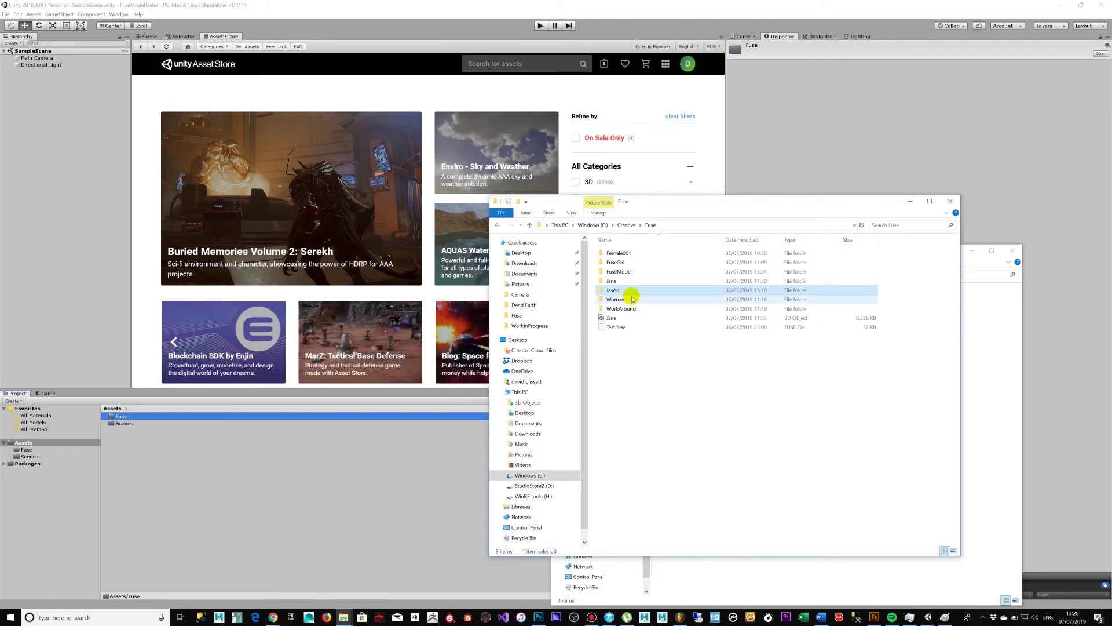
{"action": "left_click", "coordinate": [629, 273], "text": "ctrl"}
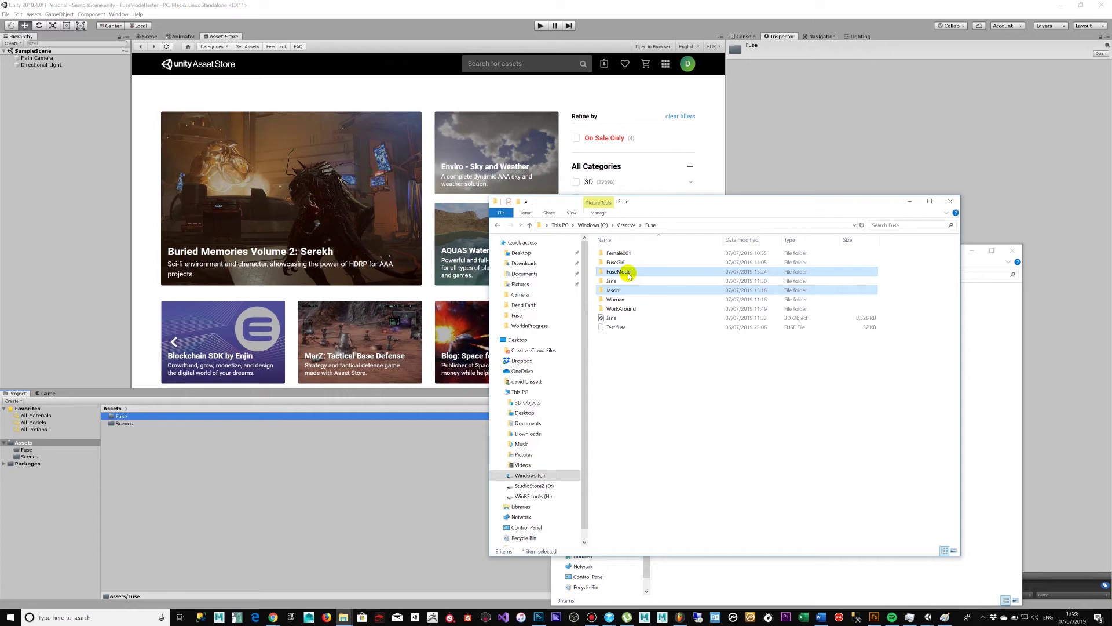
{"action": "right_click", "coordinate": [629, 276]}
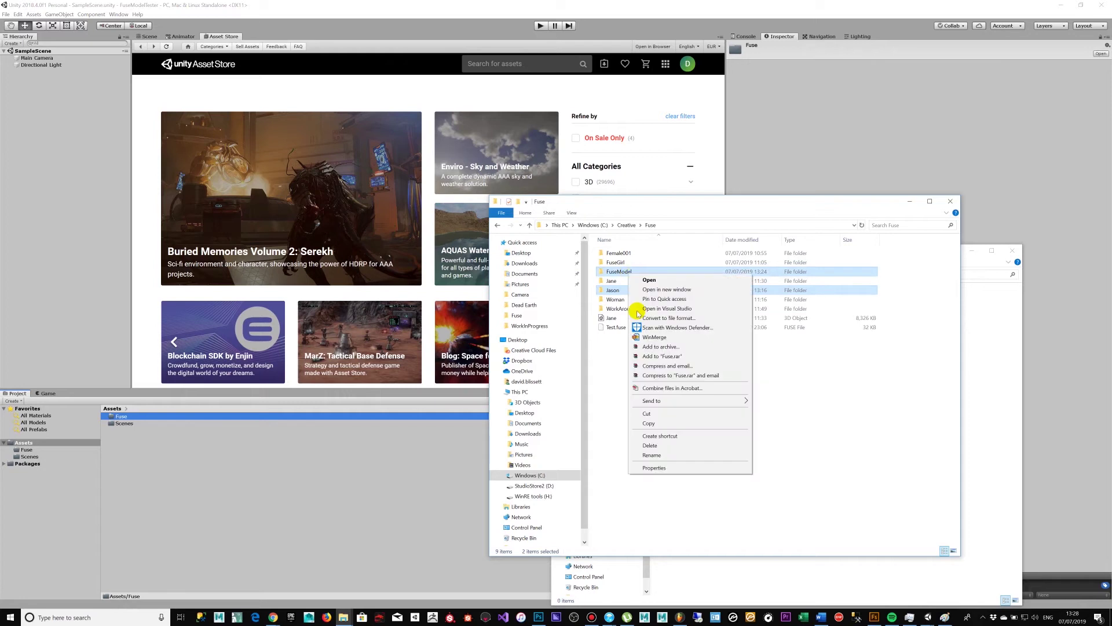
{"action": "left_click", "coordinate": [663, 415]}
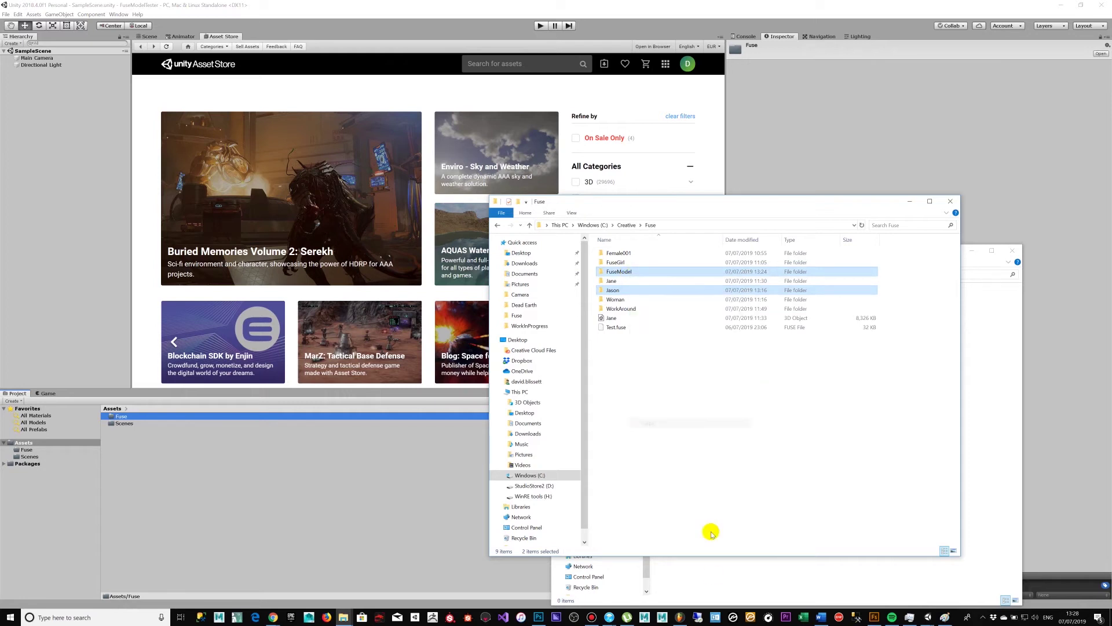
{"action": "left_click", "coordinate": [713, 575]}
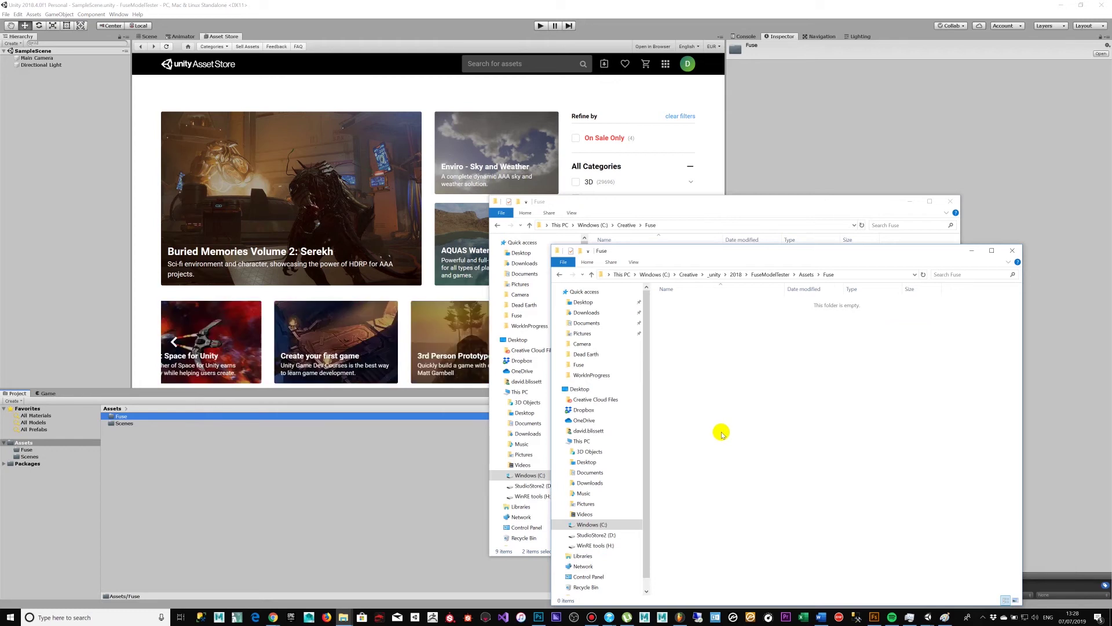
{"action": "key", "text": "ctrl+v"}
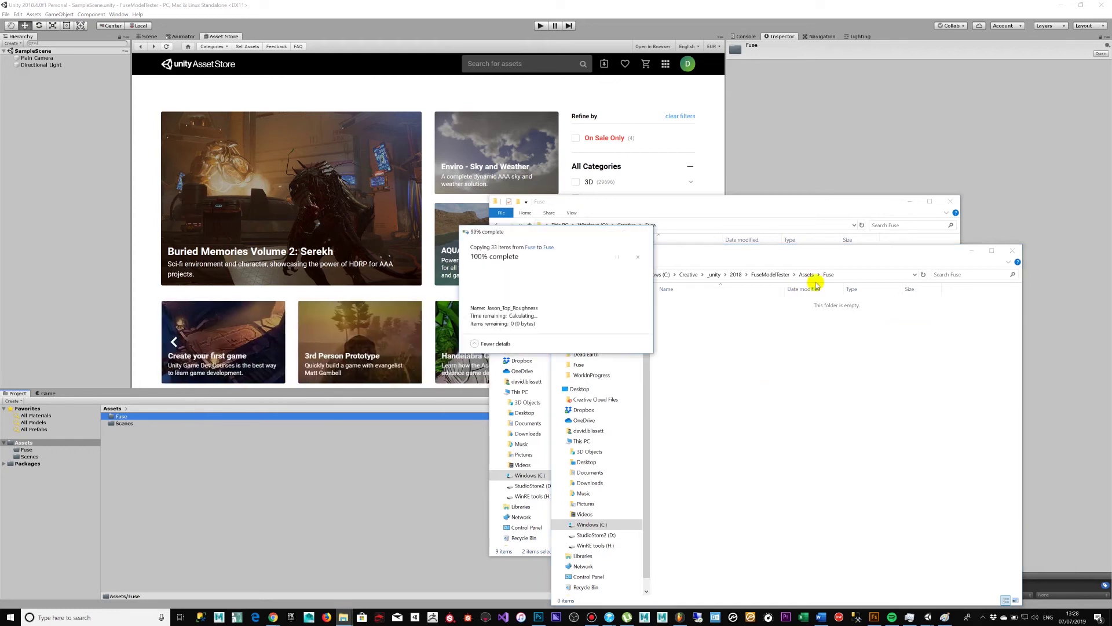
Step: Return to Unity, fix the import settings of the Jason normal textures as normal maps, and show the Scene view
{"action": "left_click", "coordinate": [203, 387]}
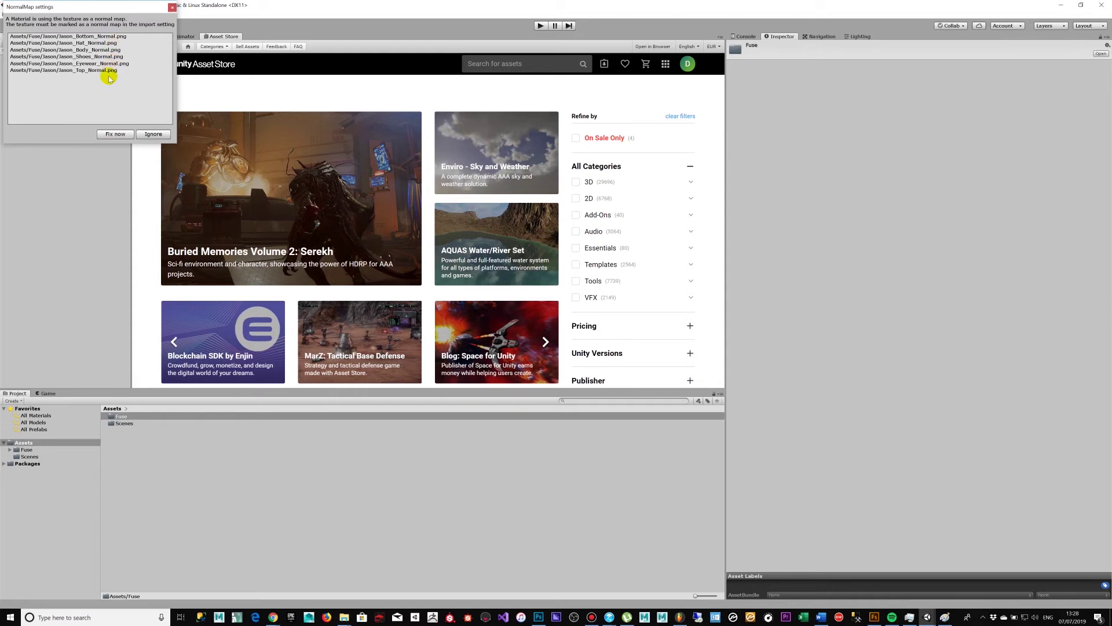
{"action": "left_click", "coordinate": [115, 134]}
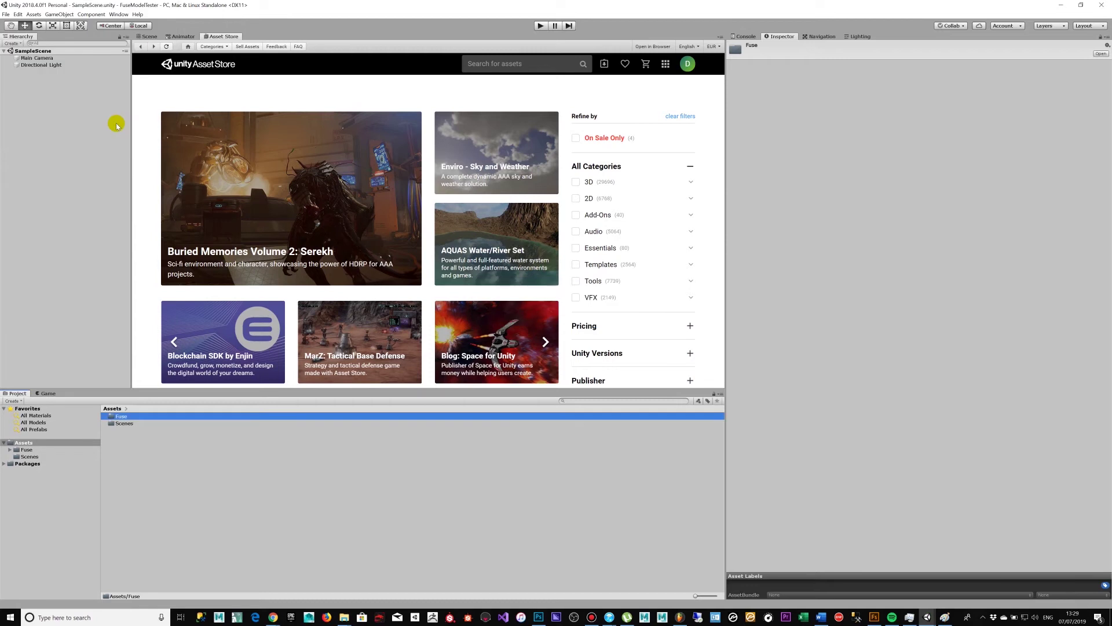
{"action": "left_click", "coordinate": [148, 37]}
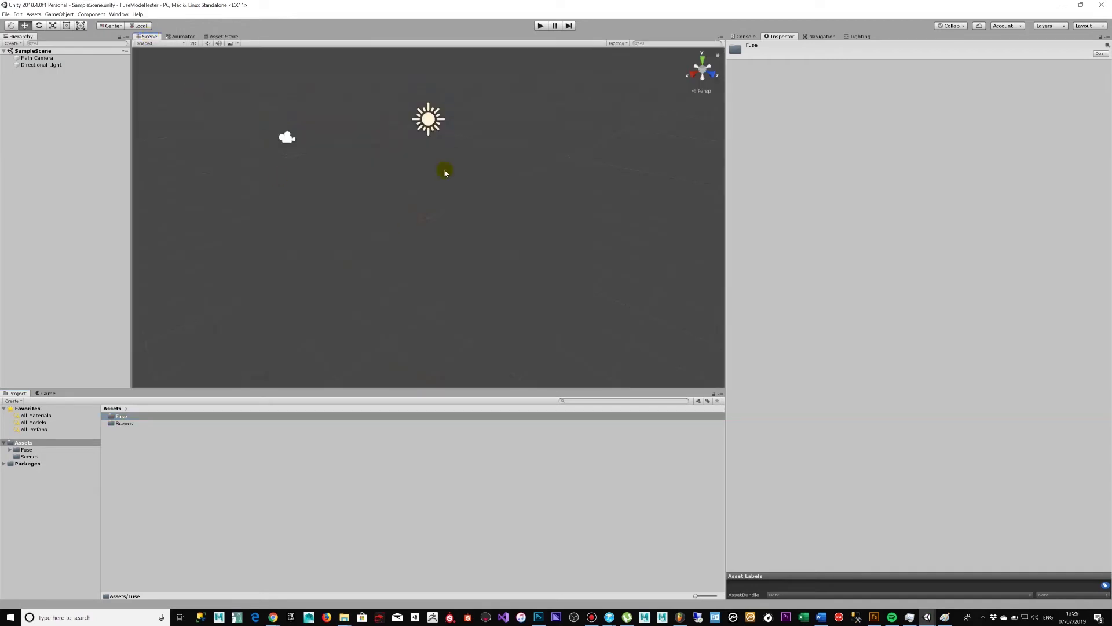
Step: Look through the textures in the Jason folder and the import settings of the Jason model in the FuseModel folder
{"action": "double_click", "coordinate": [142, 421]}
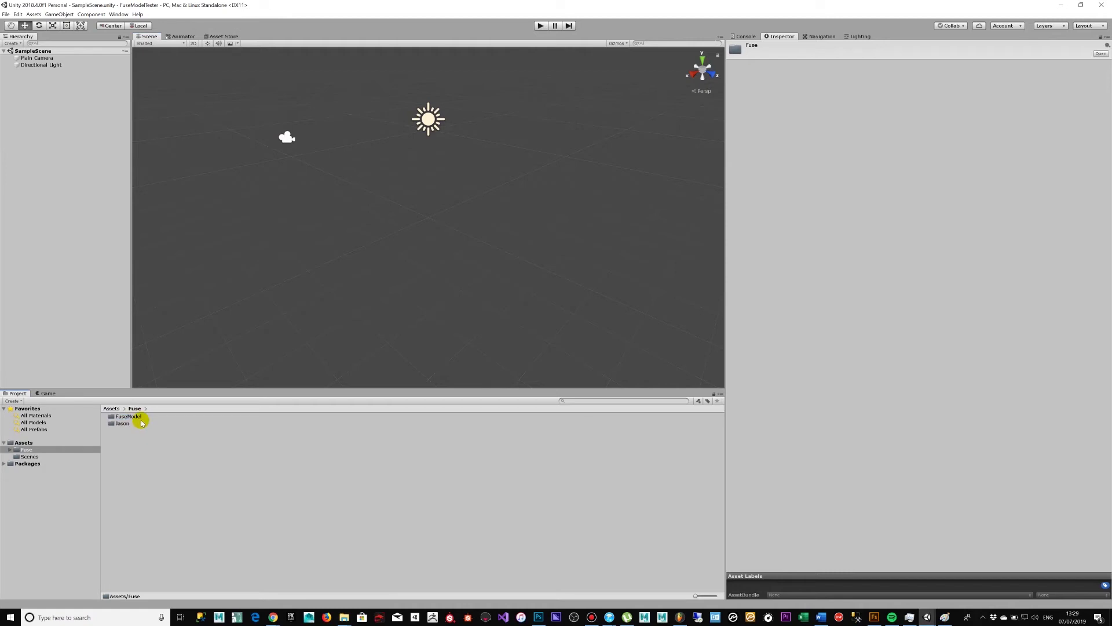
{"action": "double_click", "coordinate": [123, 423]}
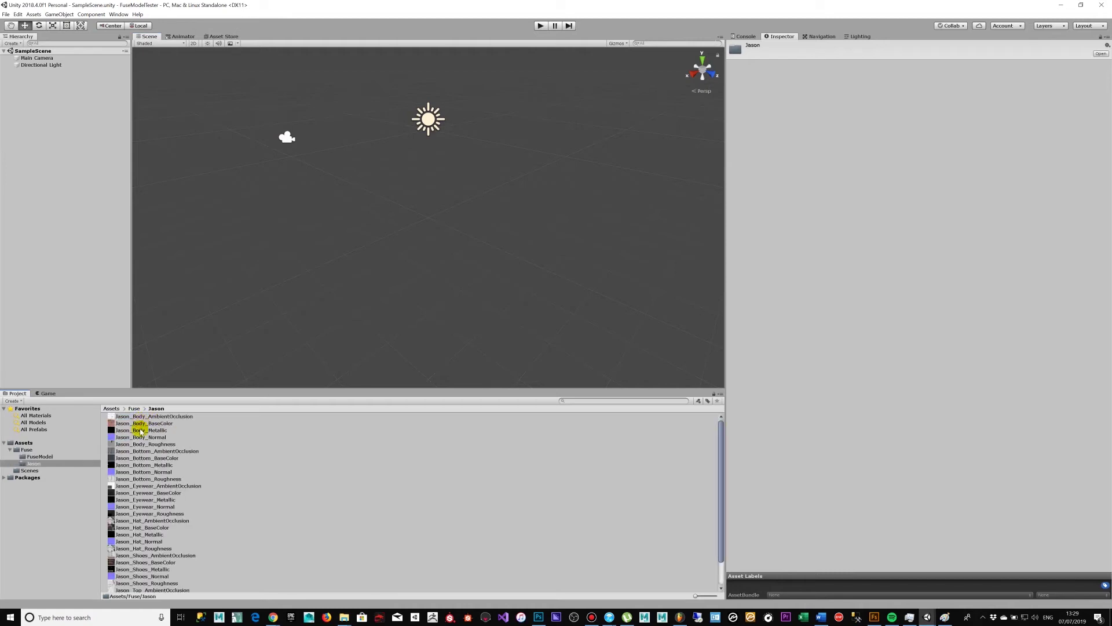
{"action": "left_click", "coordinate": [134, 409]}
{"action": "left_click", "coordinate": [135, 417]}
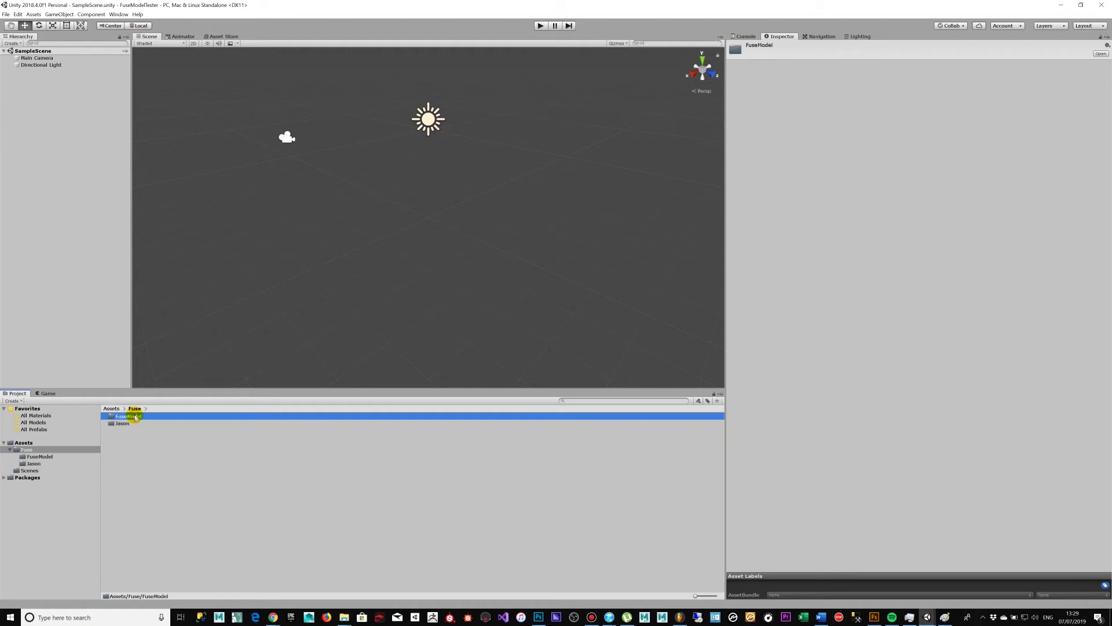
{"action": "double_click", "coordinate": [135, 417]}
{"action": "left_click", "coordinate": [129, 416]}
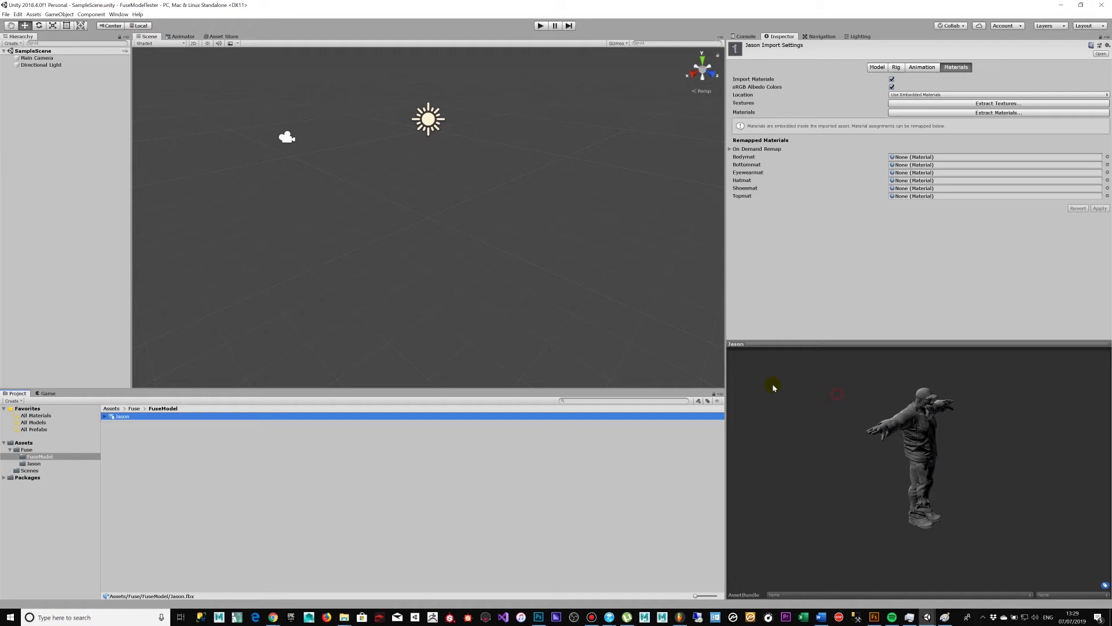
{"action": "left_click", "coordinate": [734, 381]}
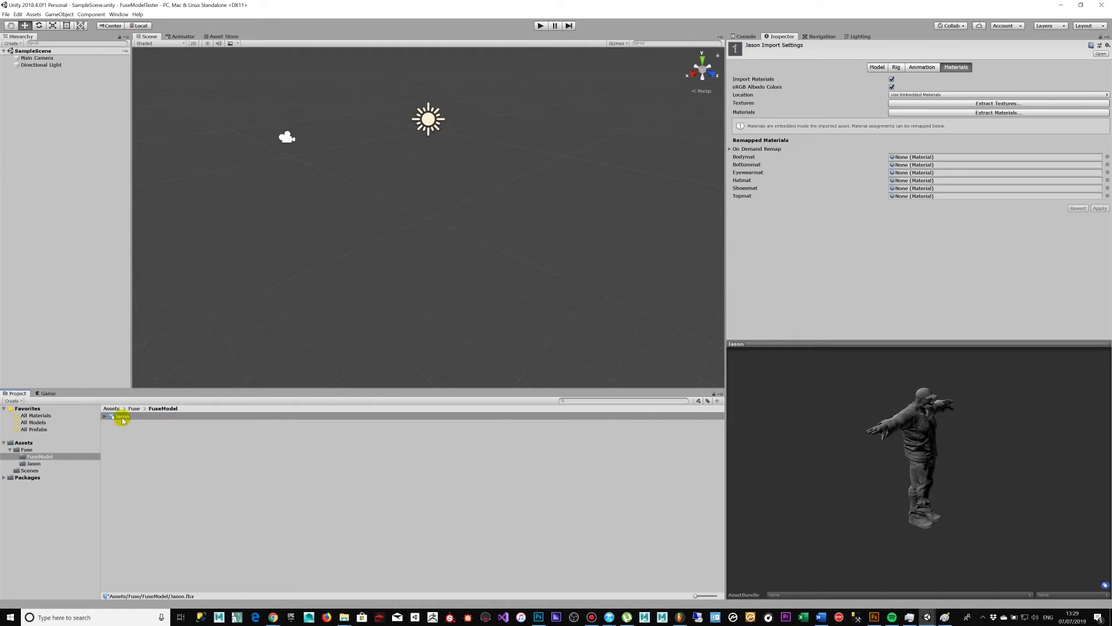
Step: Place the Jason model in the scene near the origin and view it close up from the front
{"action": "left_click_drag", "start_coordinate": [123, 416], "coordinate": [404, 245]}
{"action": "scroll", "coordinate": [404, 245], "scroll_direction": "up", "scroll_amount": 2}
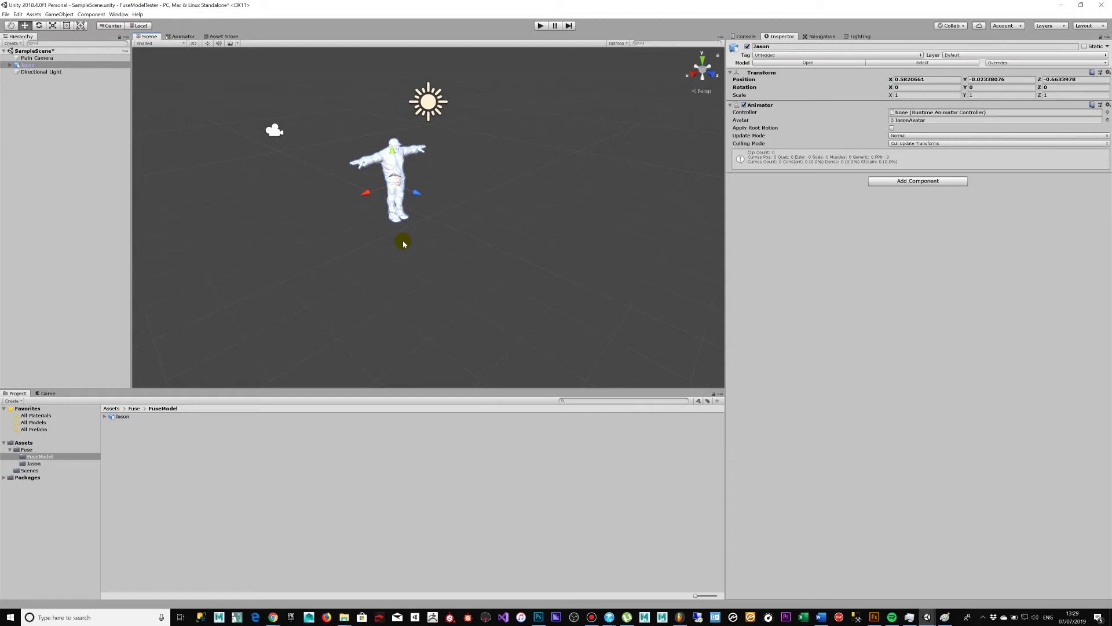
{"action": "right_click_drag", "start_coordinate": [404, 246], "coordinate": [476, 290]}
{"action": "left_click_drag", "start_coordinate": [476, 290], "coordinate": [430, 120], "text": "alt"}
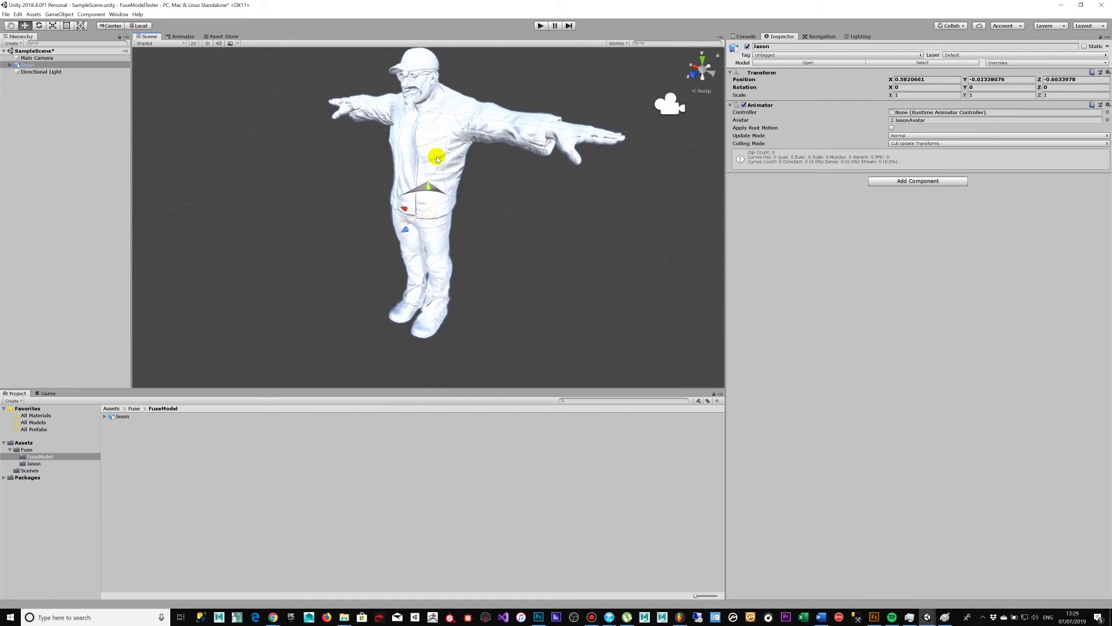
{"action": "scroll", "coordinate": [419, 170], "scroll_direction": "up", "scroll_amount": 2}
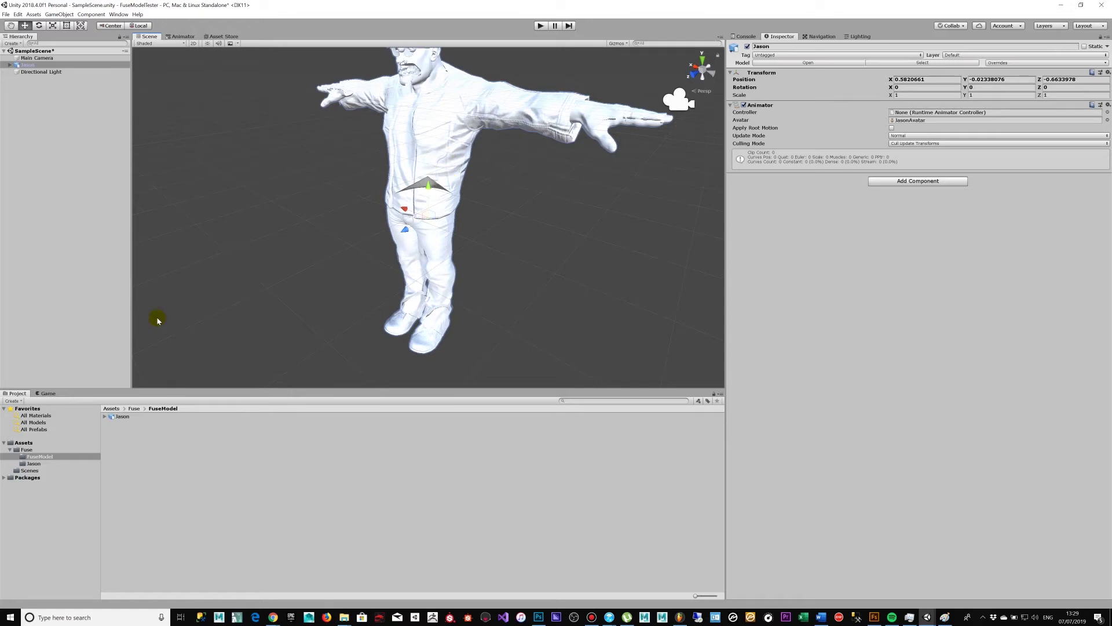
Step: Expand the Jason model asset and examine its material import settings and the embedded Bodymat, Bottommat, Eyewearmat and Topmat materials
{"action": "left_click", "coordinate": [104, 416]}
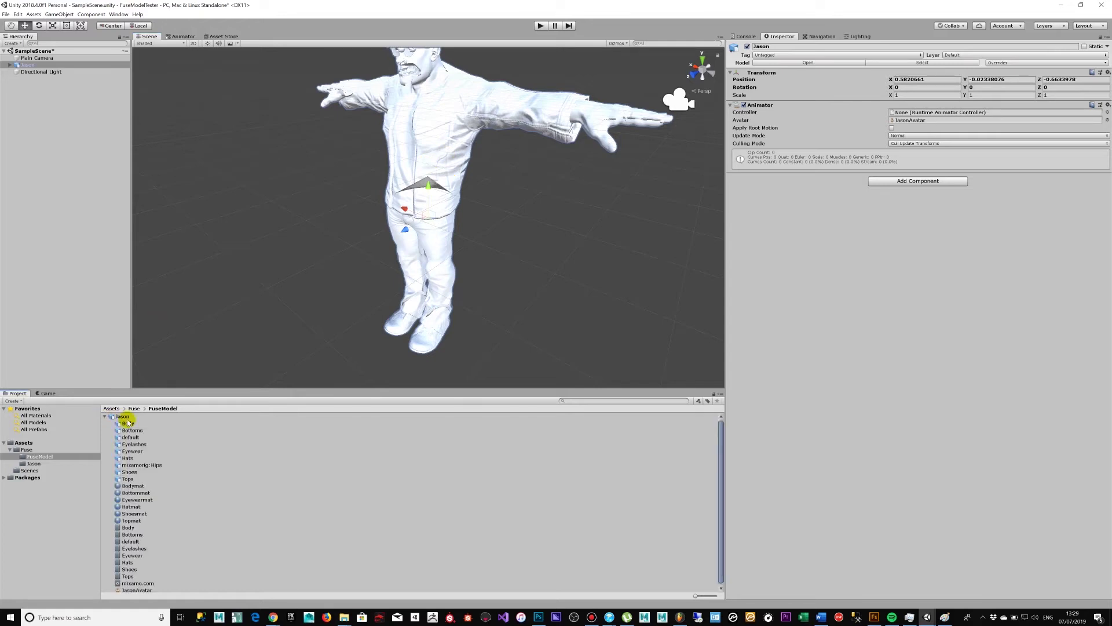
{"action": "left_click", "coordinate": [126, 417]}
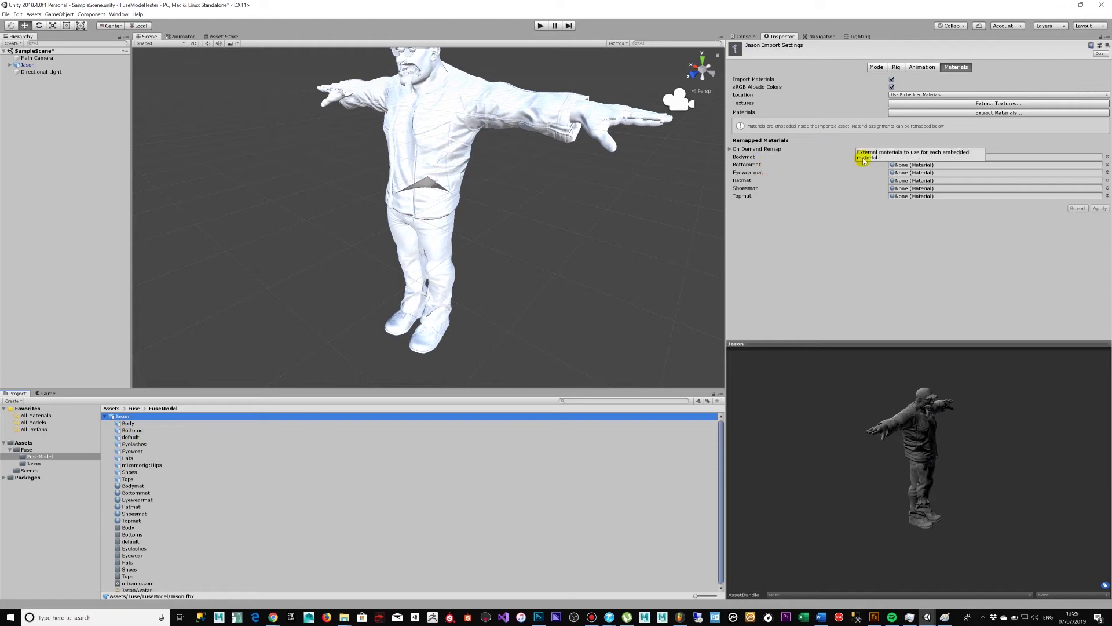
{"action": "left_click_drag", "start_coordinate": [956, 437], "coordinate": [934, 256]}
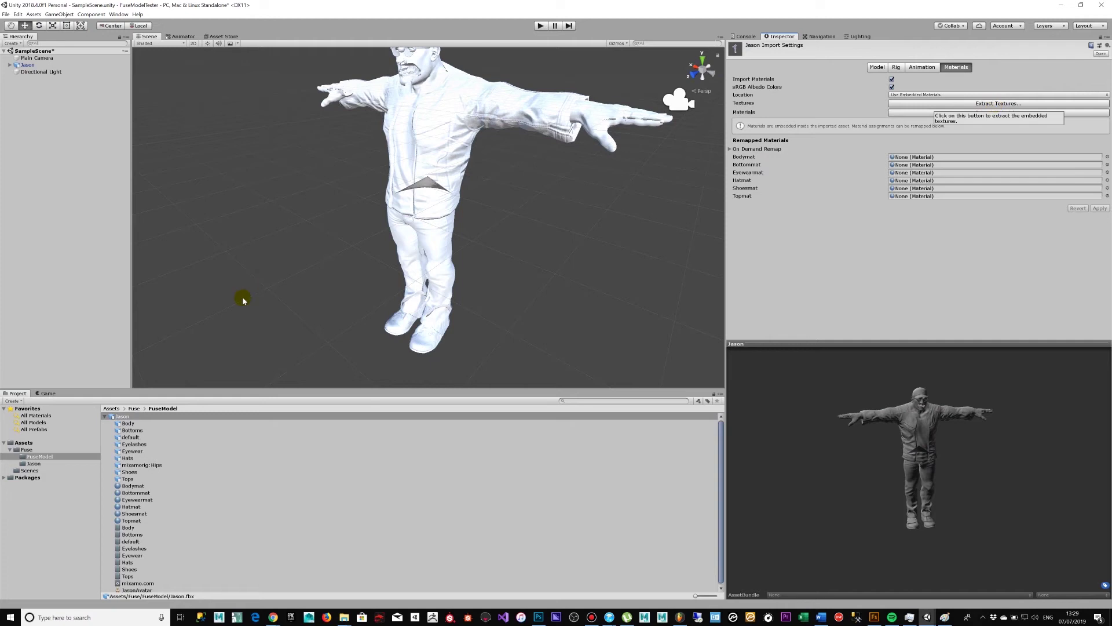
{"action": "left_click", "coordinate": [130, 487]}
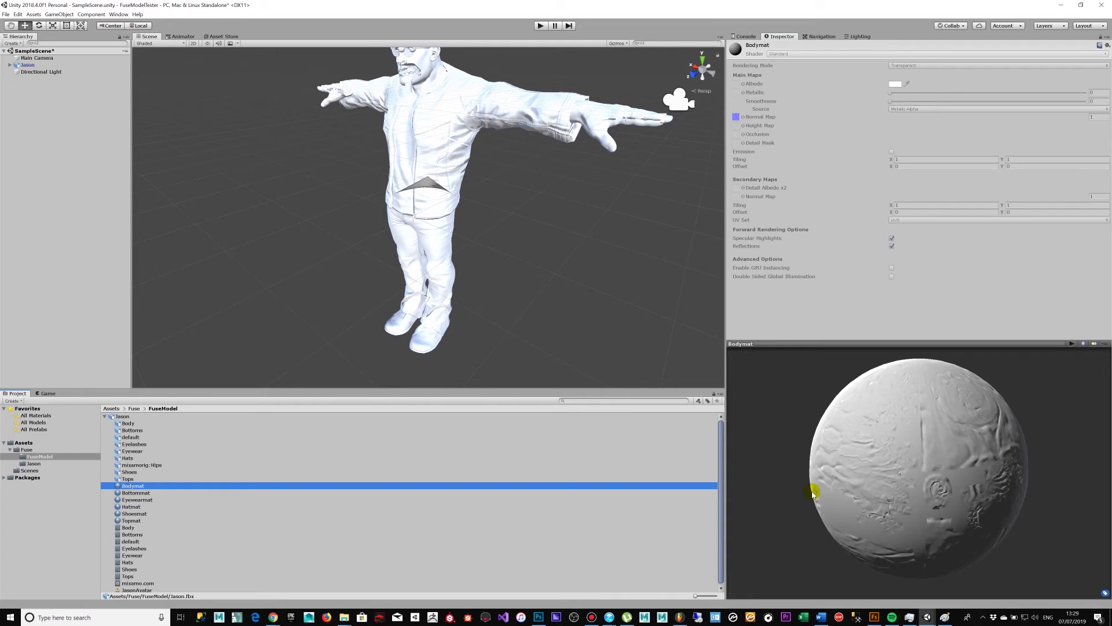
{"action": "left_click_drag", "start_coordinate": [850, 475], "coordinate": [868, 450]}
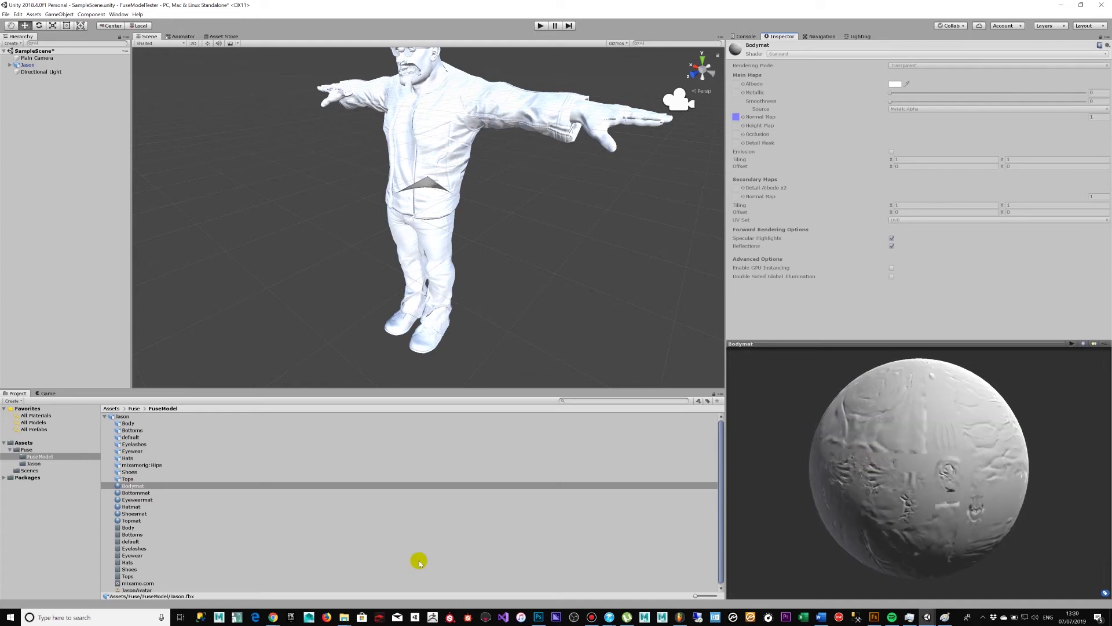
{"action": "left_click", "coordinate": [138, 493]}
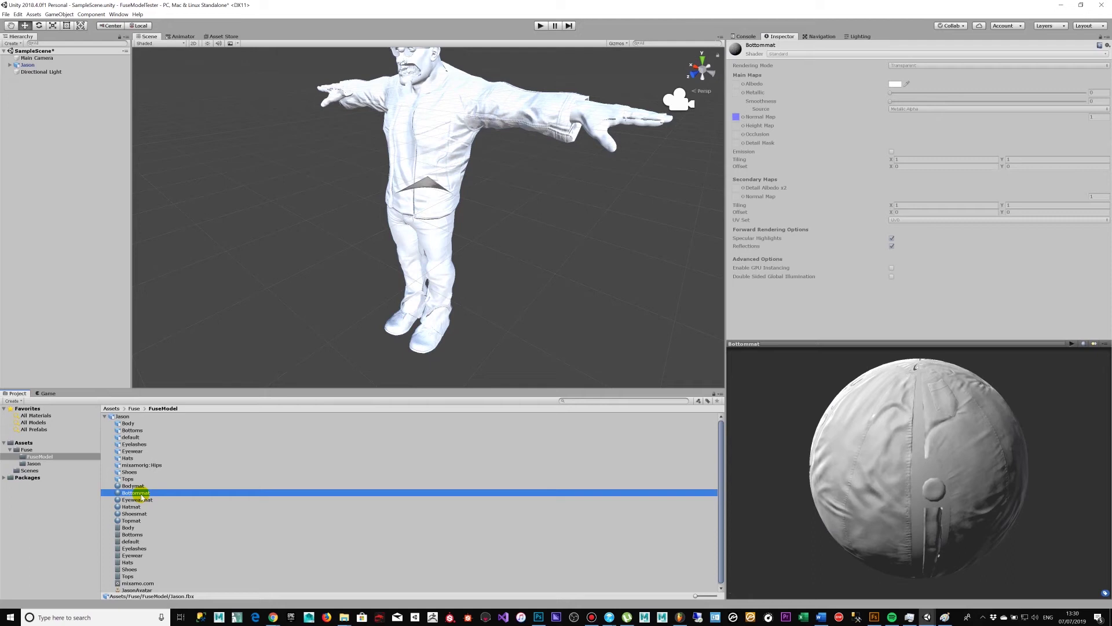
{"action": "left_click", "coordinate": [150, 500]}
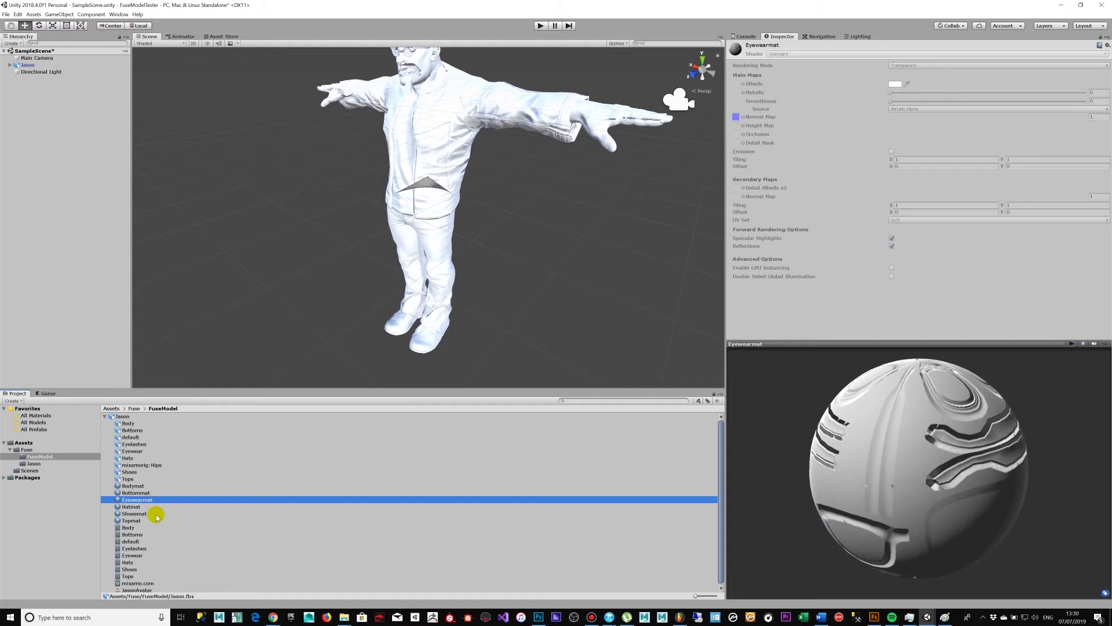
{"action": "left_click", "coordinate": [123, 416]}
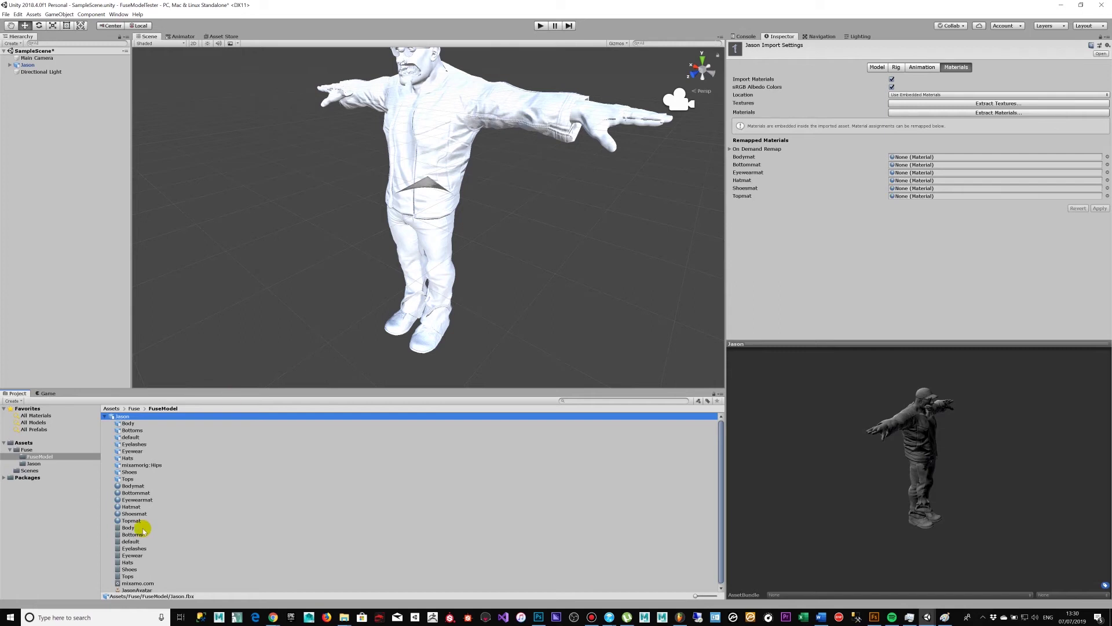
{"action": "left_click", "coordinate": [164, 519]}
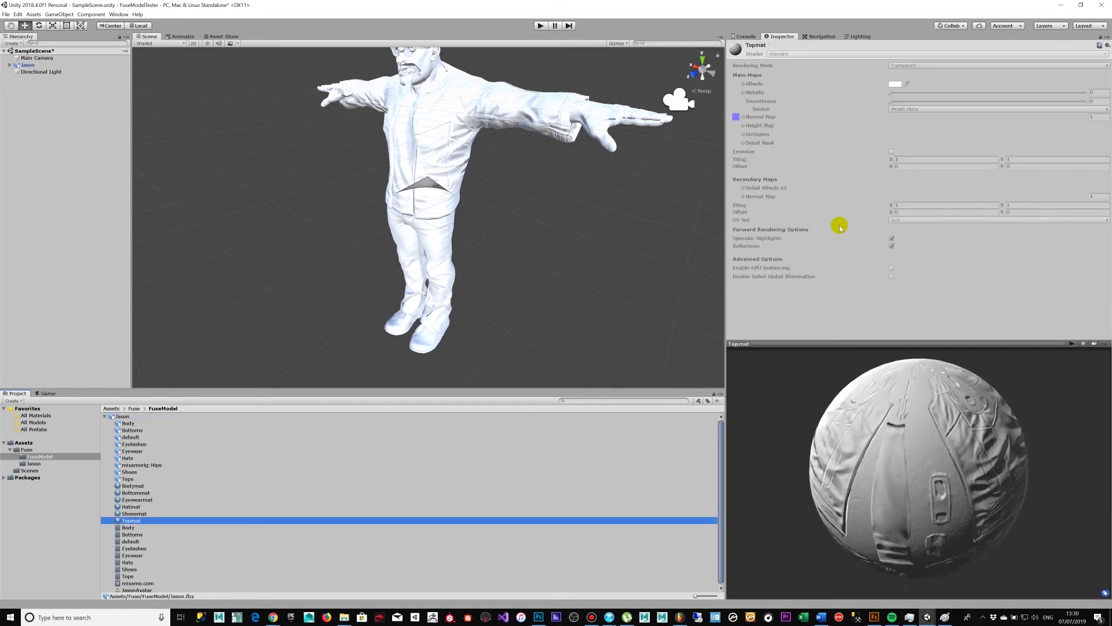
Step: Extract the Jason model's textures into a new folder named Materials And Textures inside the Fuse folder
{"action": "left_click", "coordinate": [152, 416]}
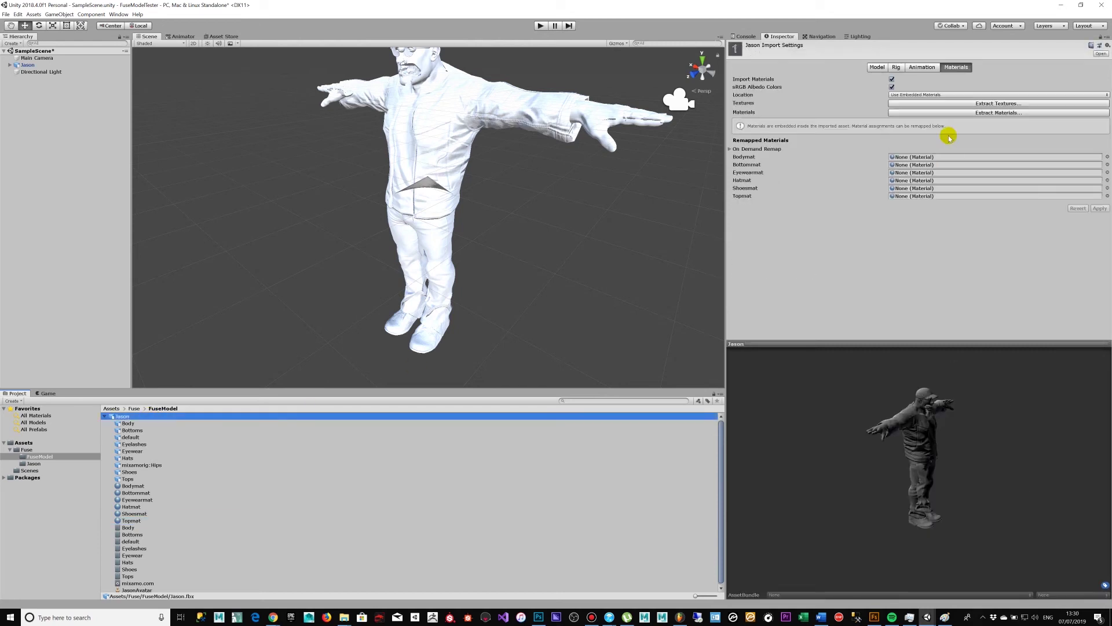
{"action": "left_click", "coordinate": [982, 103]}
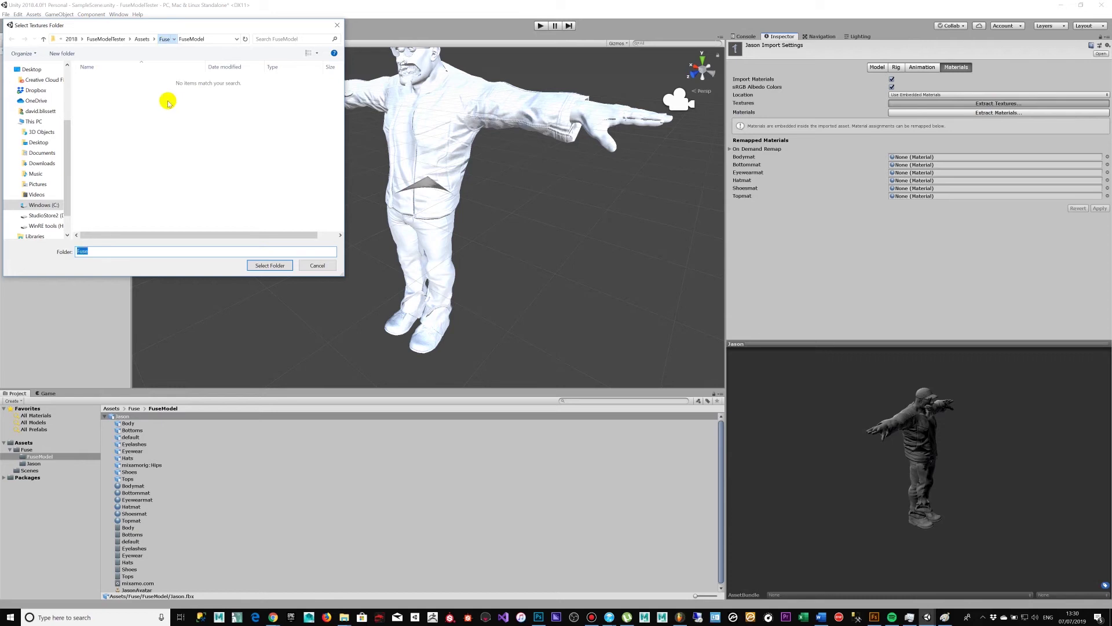
{"action": "left_click", "coordinate": [61, 54]}
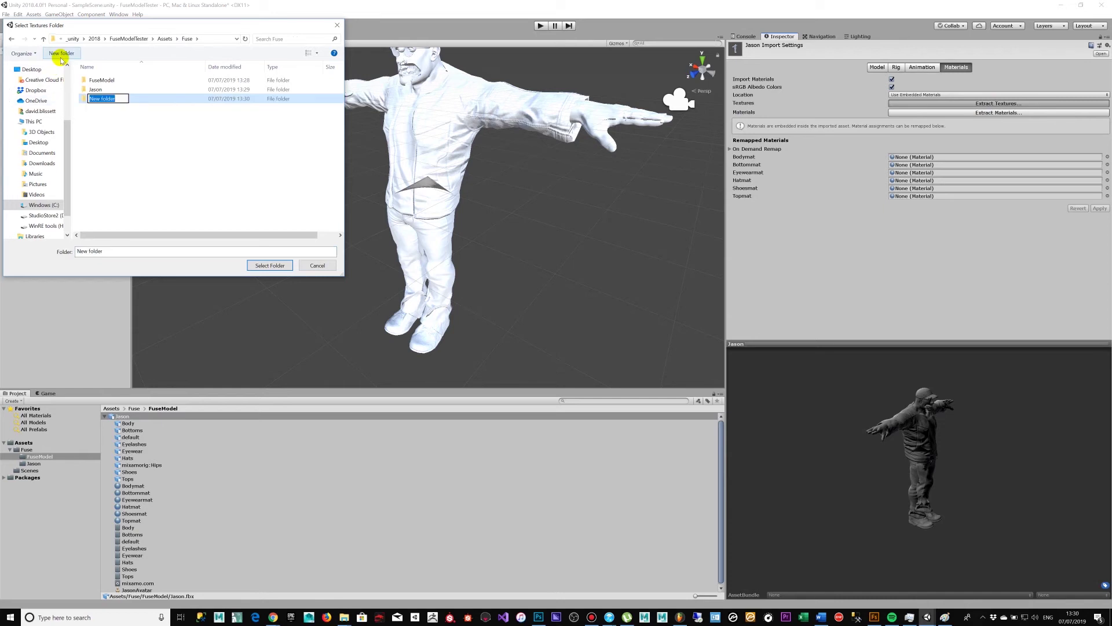
{"action": "type", "text": "Materials And Textures"}
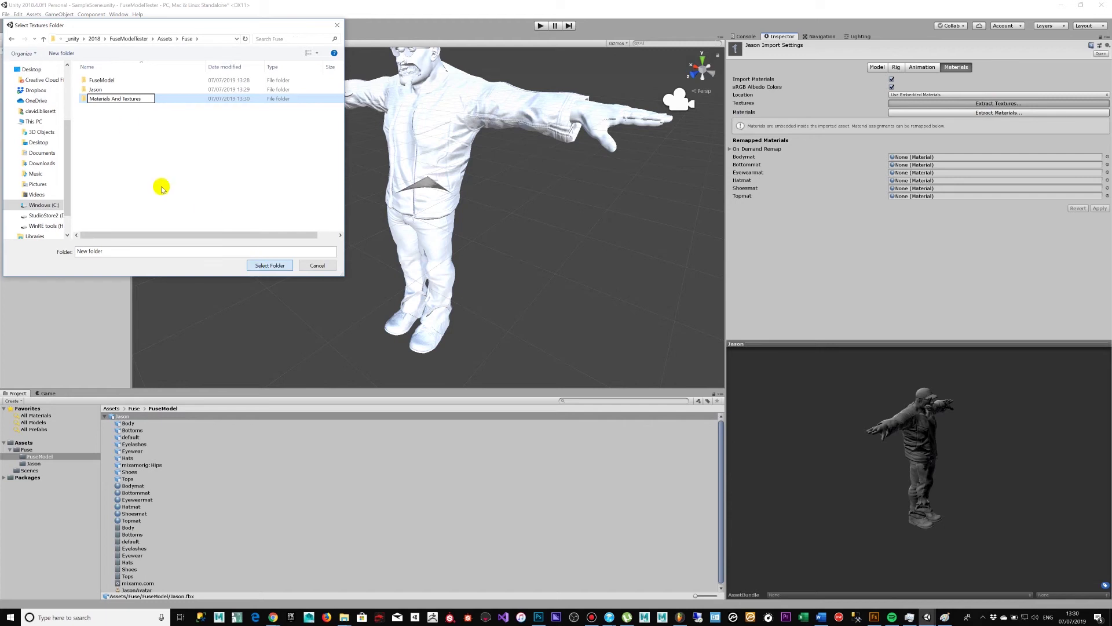
{"action": "key", "text": "Return"}
{"action": "double_click", "coordinate": [112, 99]}
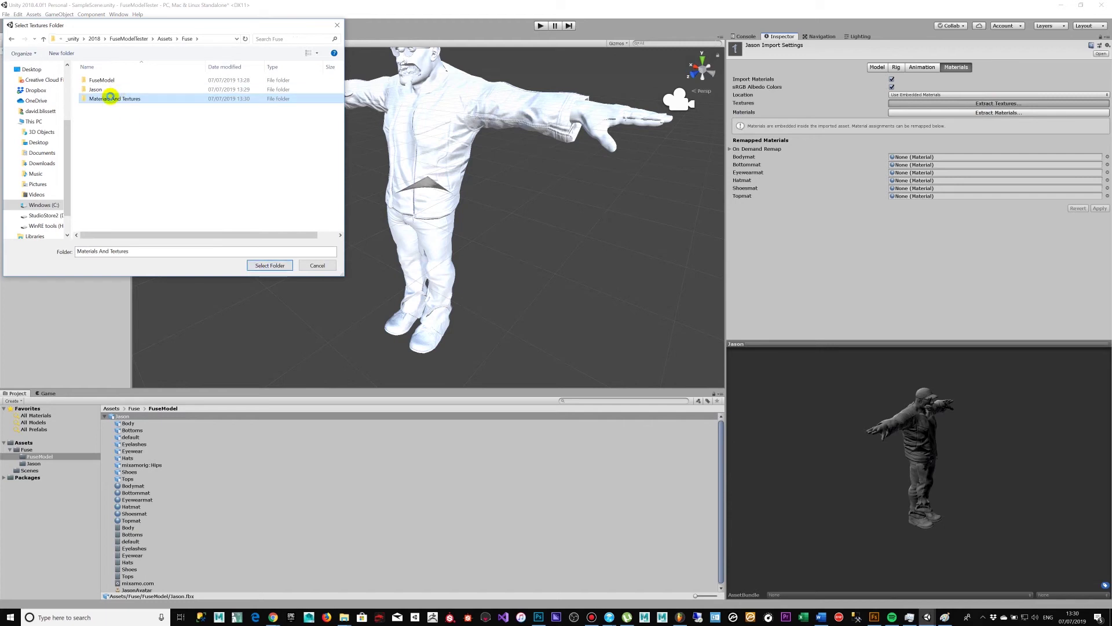
{"action": "left_click", "coordinate": [261, 259]}
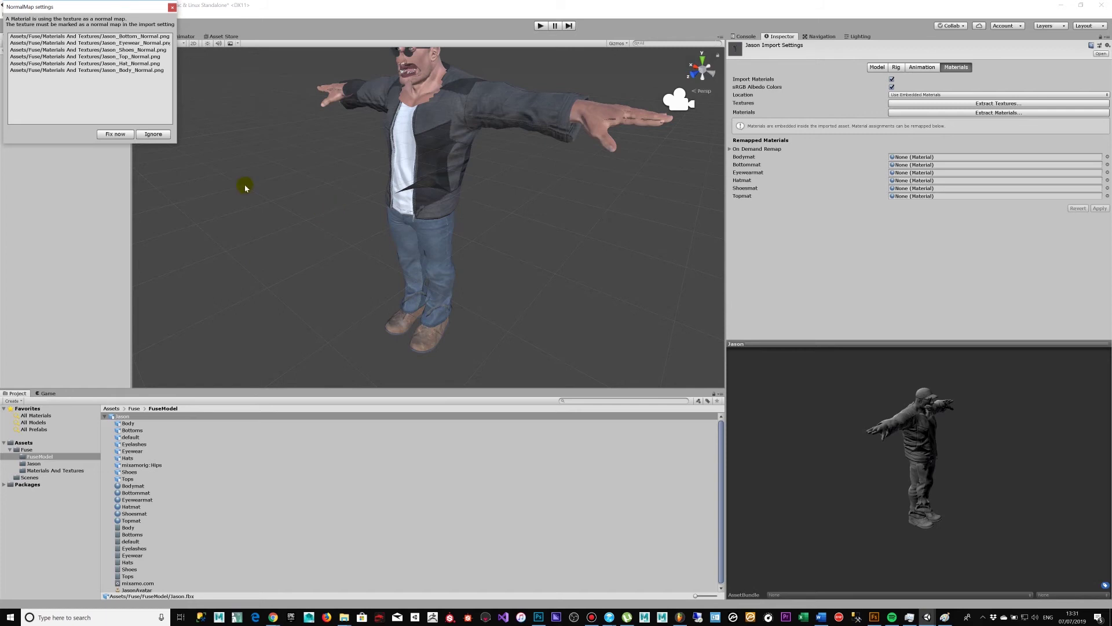
Step: Fix the extracted Jason normal textures as normal maps and inspect the textured character in the scene
{"action": "left_click", "coordinate": [114, 135]}
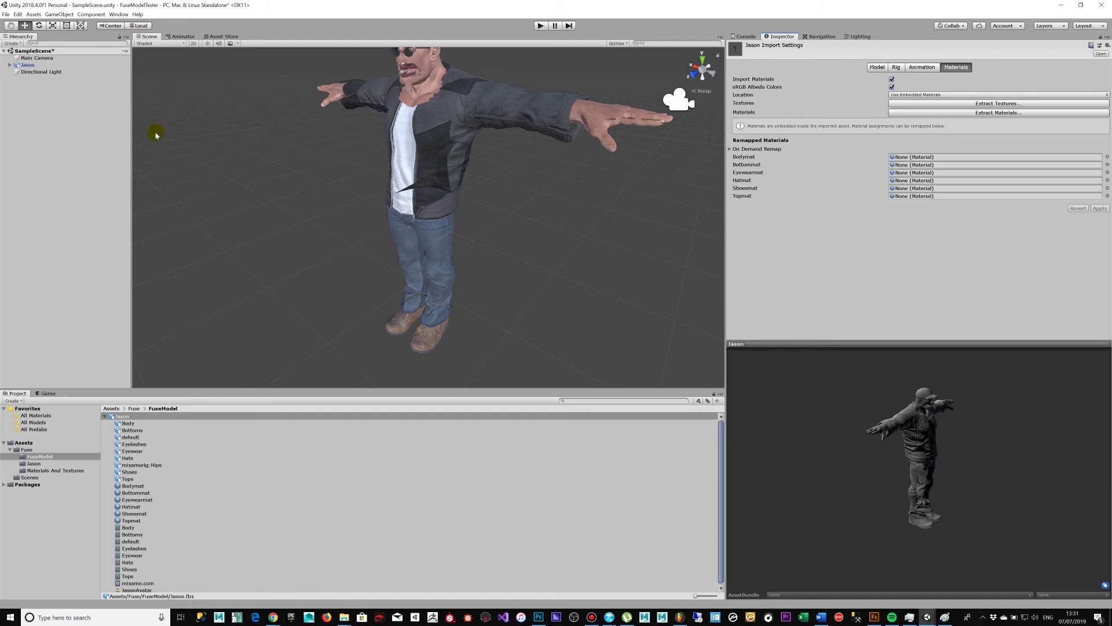
{"action": "left_click", "coordinate": [524, 184]}
{"action": "left_click_drag", "start_coordinate": [502, 187], "coordinate": [467, 139], "text": "alt"}
{"action": "scroll", "coordinate": [447, 149], "scroll_direction": "up", "scroll_amount": 10}
{"action": "scroll", "coordinate": [452, 148], "scroll_direction": "down", "scroll_amount": 10}
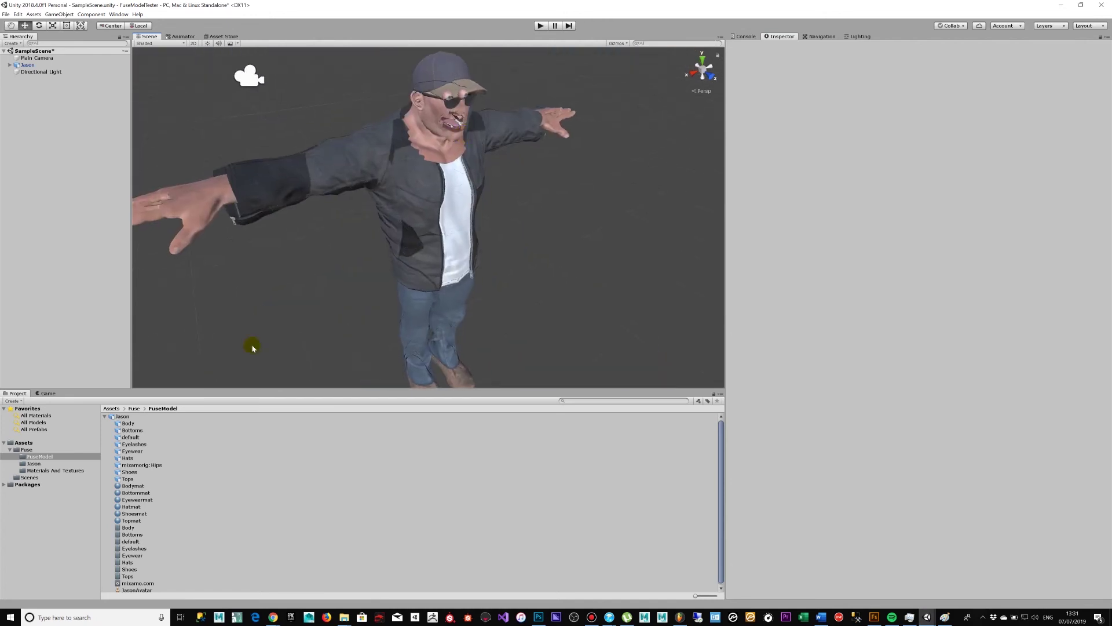
Step: Extract the Jason model's embedded materials into the Materials And Textures folder
{"action": "left_click", "coordinate": [165, 419]}
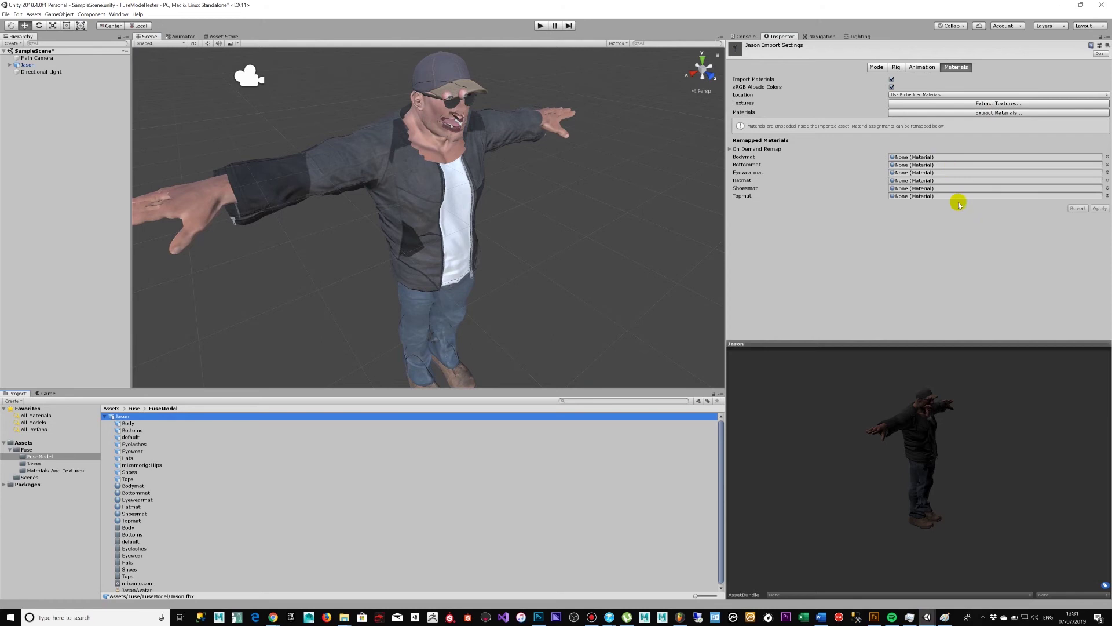
{"action": "left_click", "coordinate": [998, 113]}
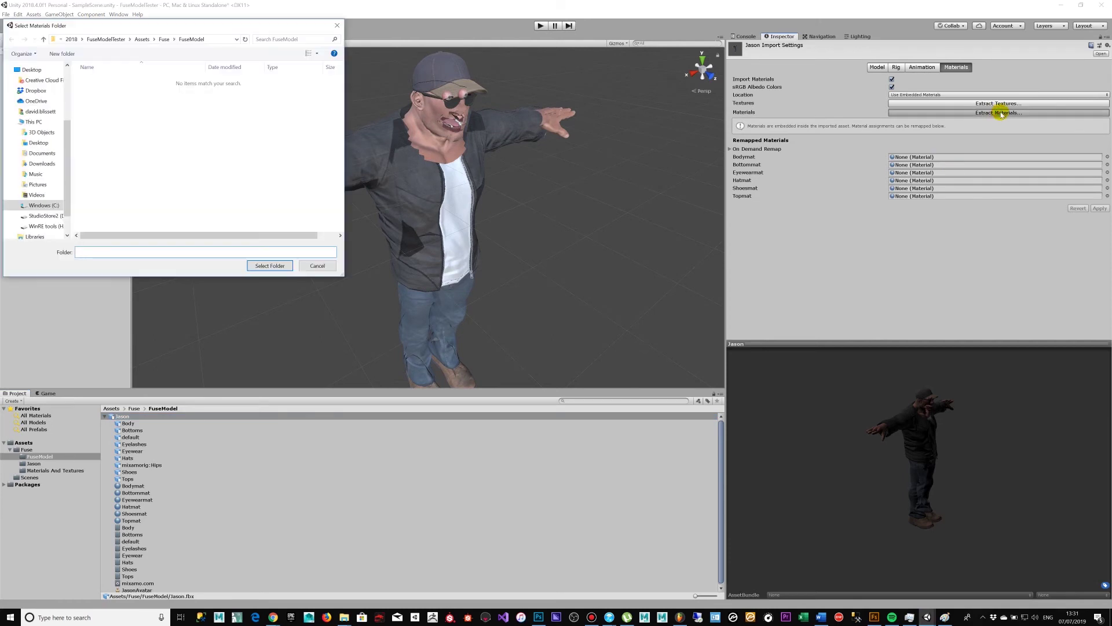
{"action": "left_click", "coordinate": [166, 39]}
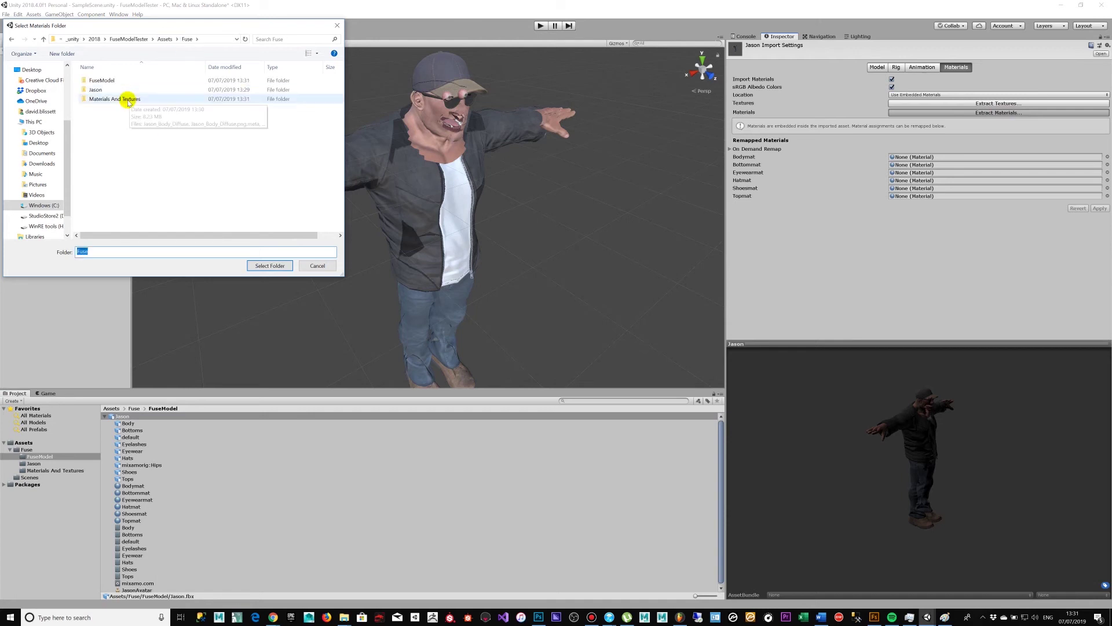
{"action": "double_click", "coordinate": [122, 99]}
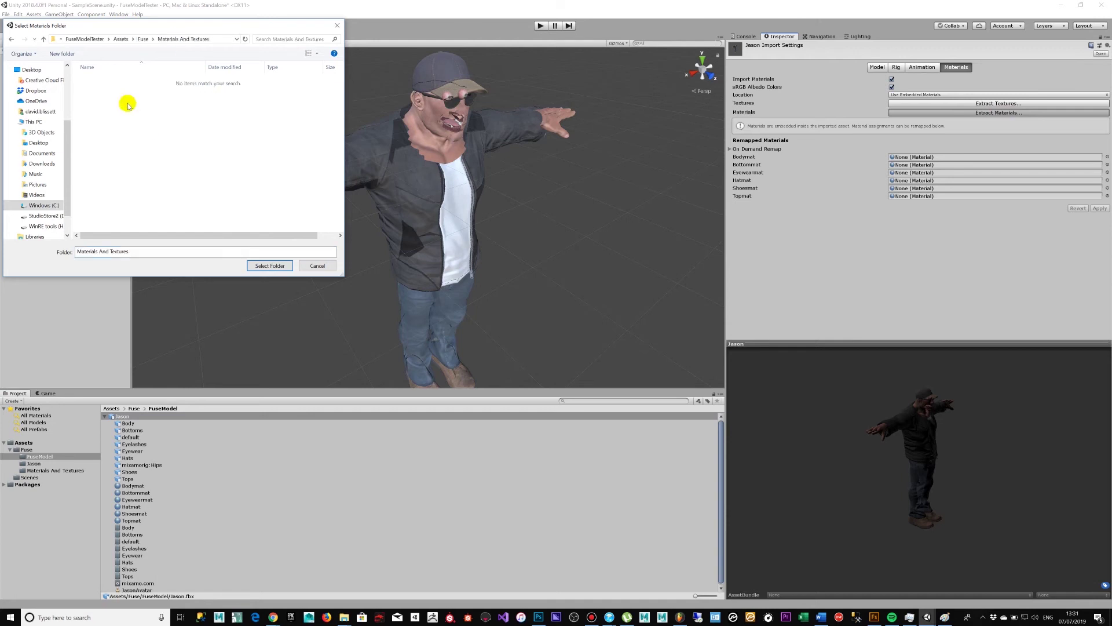
{"action": "left_click", "coordinate": [270, 265]}
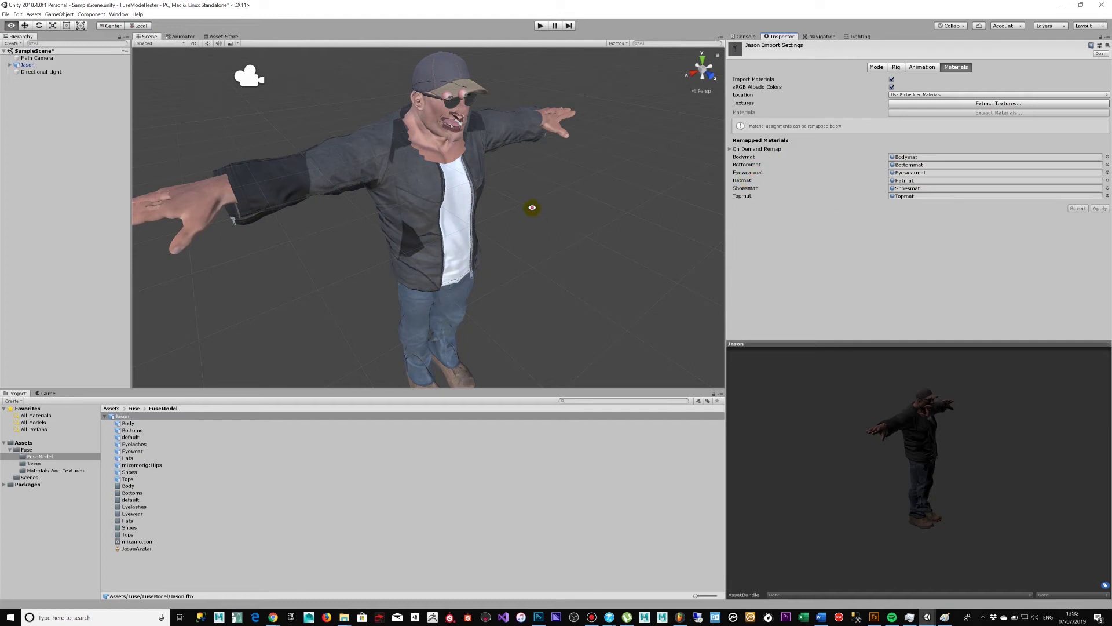
Step: View the character from the front and examine the Bodymat material settings on the model's Body mesh
{"action": "left_click_drag", "start_coordinate": [529, 206], "coordinate": [490, 229], "text": "alt"}
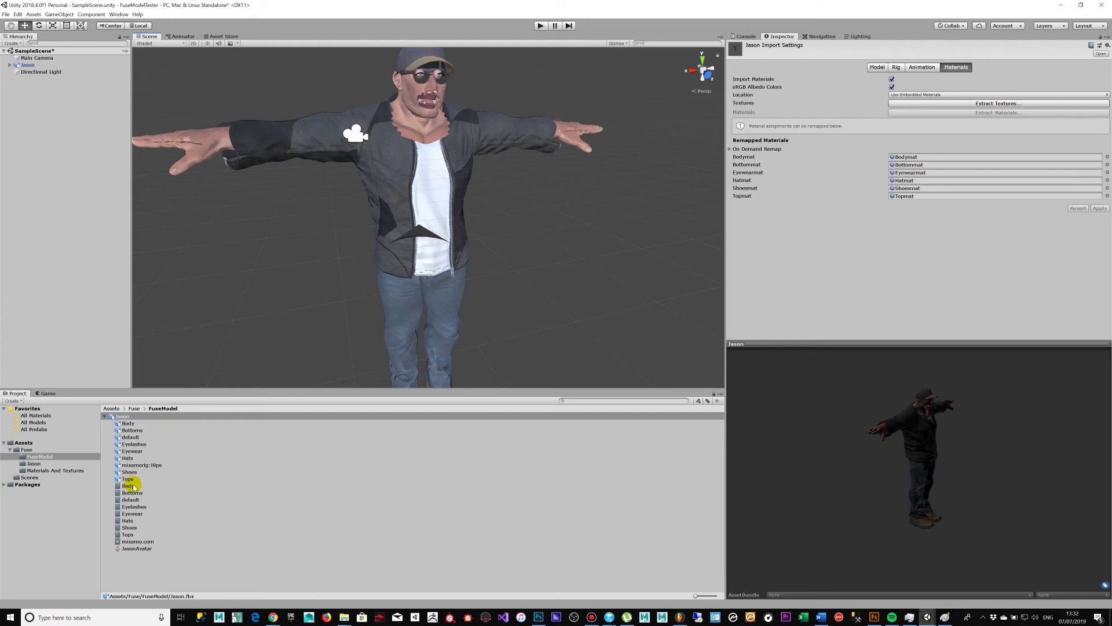
{"action": "left_click", "coordinate": [130, 423]}
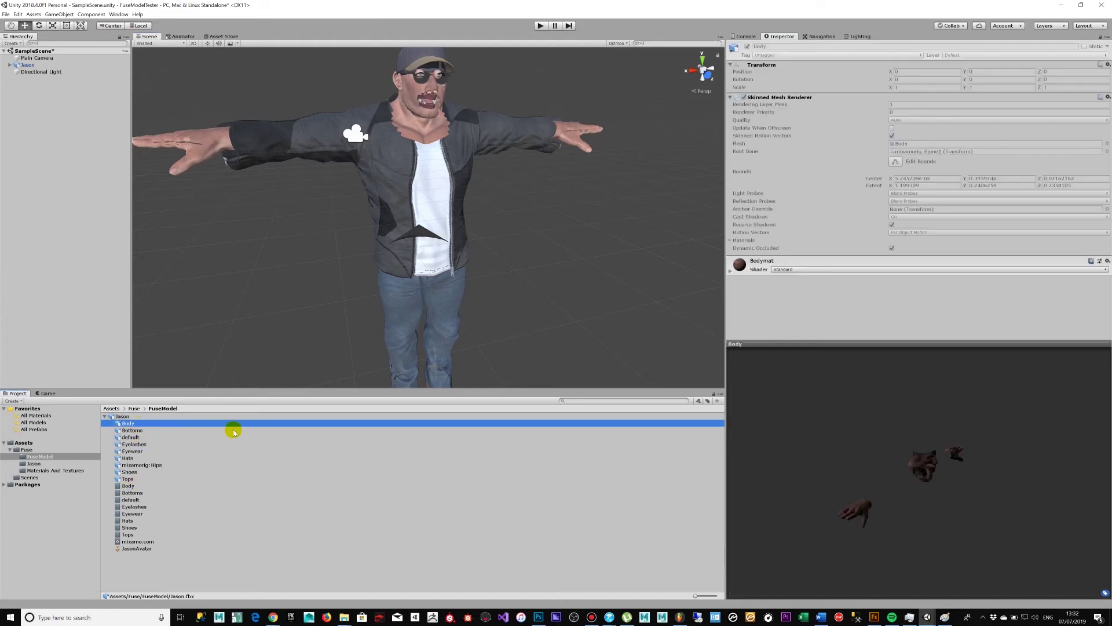
{"action": "left_click", "coordinate": [763, 262]}
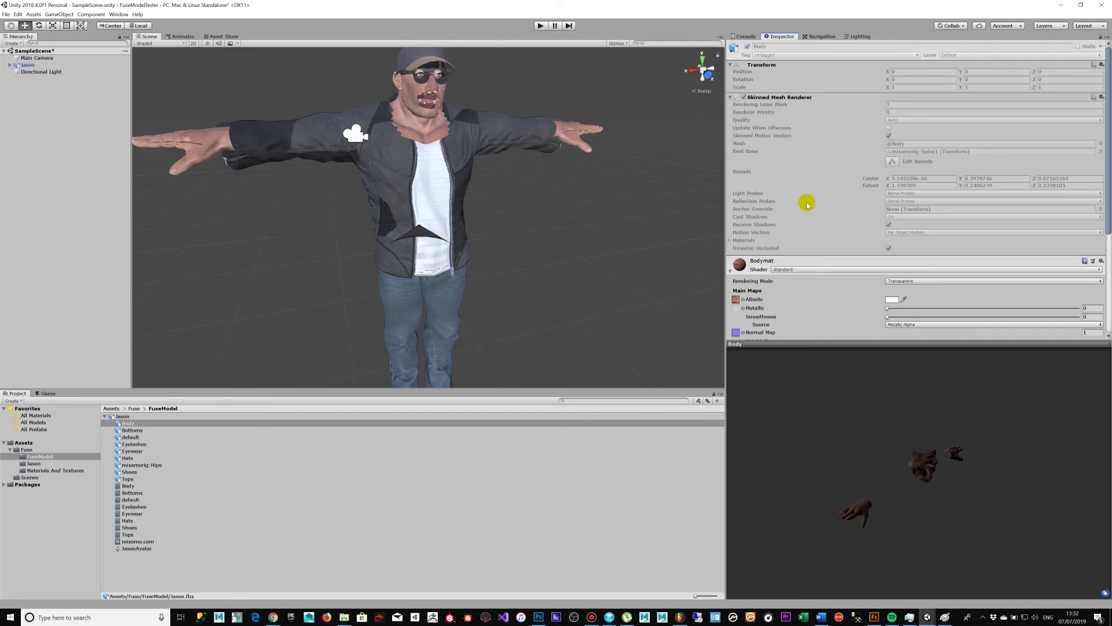
Step: Show preview packages in the Package Manager and install the Render-Pipelines.Lightweight 4.10.0 package
{"action": "left_click", "coordinate": [125, 16]}
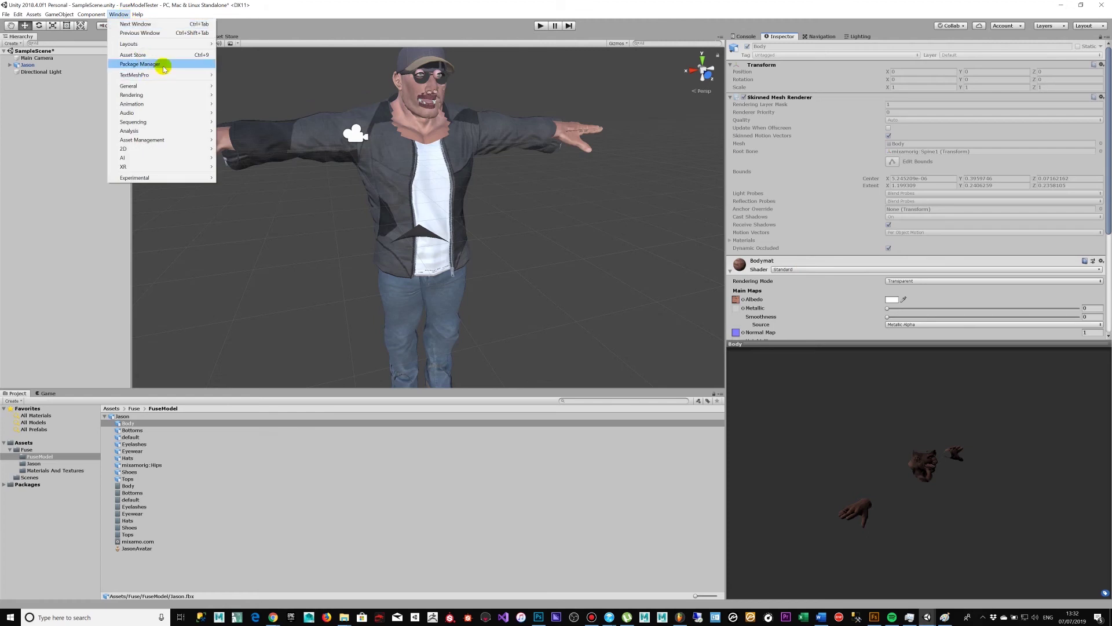
{"action": "left_click", "coordinate": [140, 64]}
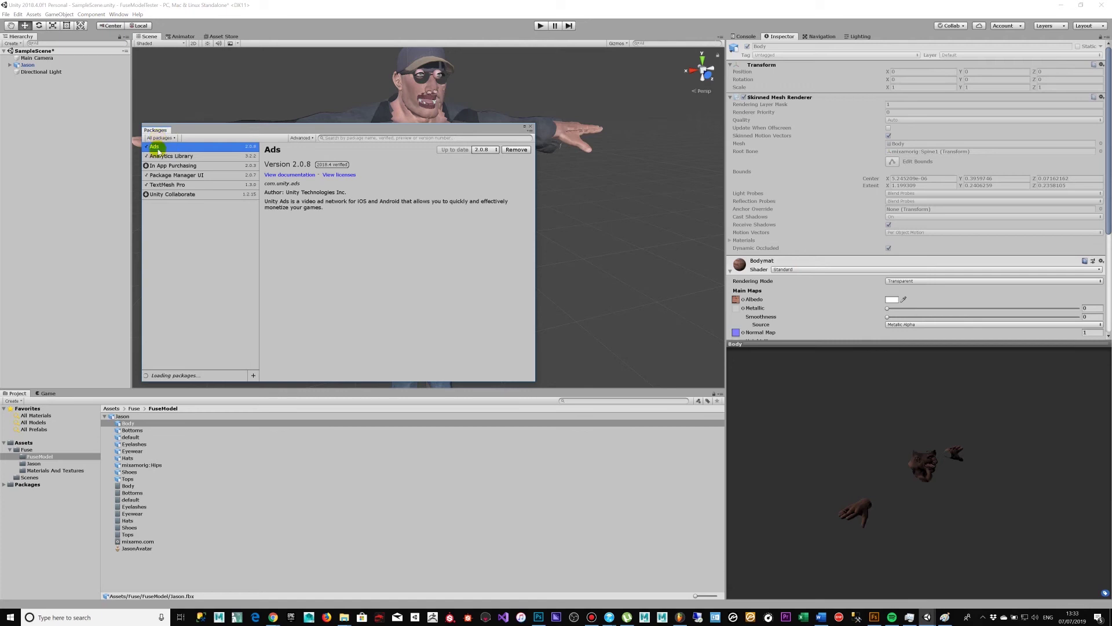
{"action": "left_click", "coordinate": [301, 138]}
{"action": "left_click", "coordinate": [301, 144]}
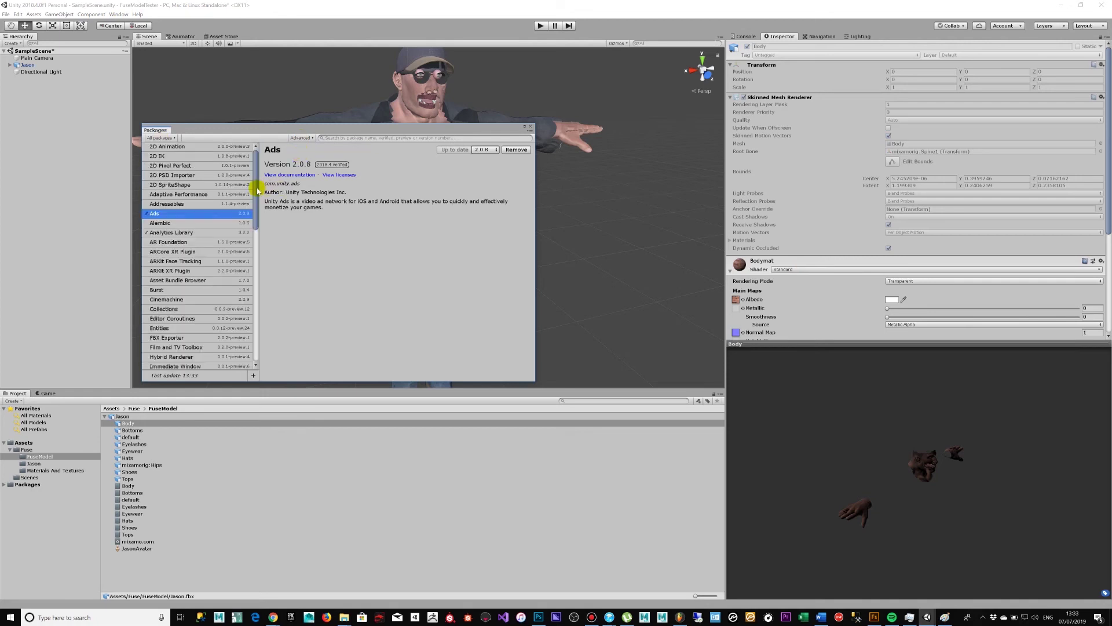
{"action": "scroll", "coordinate": [255, 244], "scroll_direction": "down", "scroll_amount": 10}
{"action": "scroll", "coordinate": [246, 288], "scroll_direction": "down", "scroll_amount": 4}
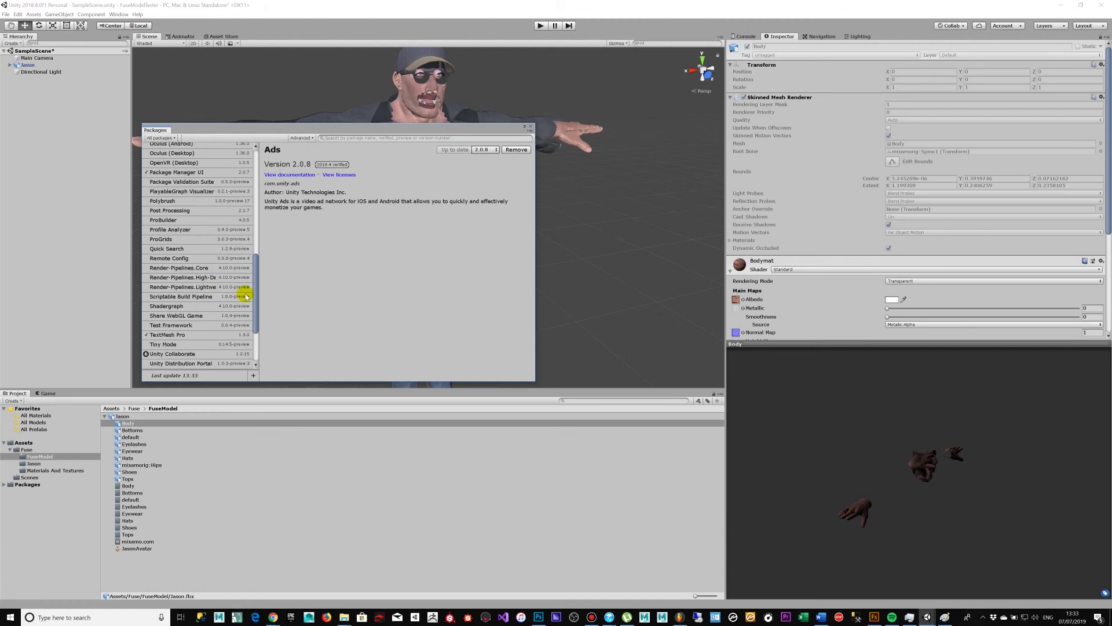
{"action": "left_click", "coordinate": [211, 283]}
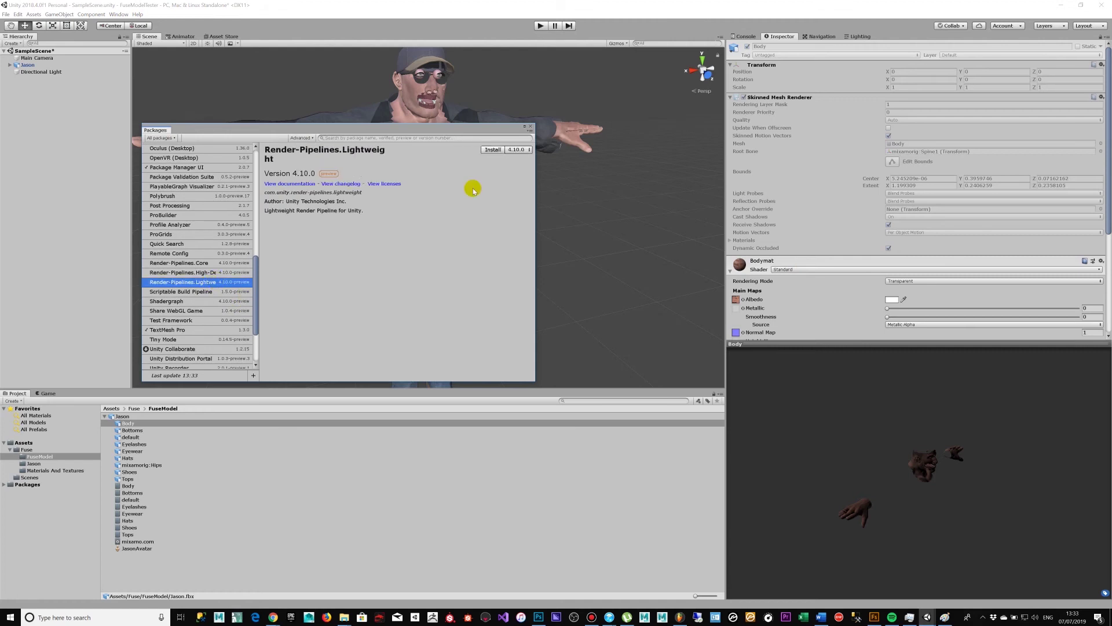
{"action": "left_click", "coordinate": [491, 149]}
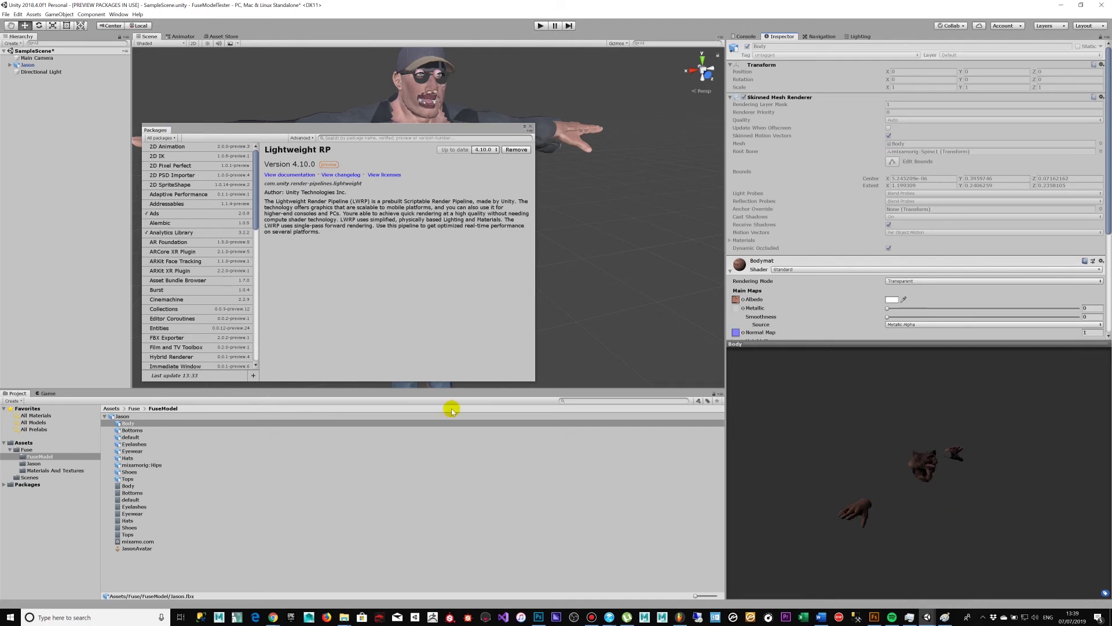
{"action": "left_click", "coordinate": [530, 128]}
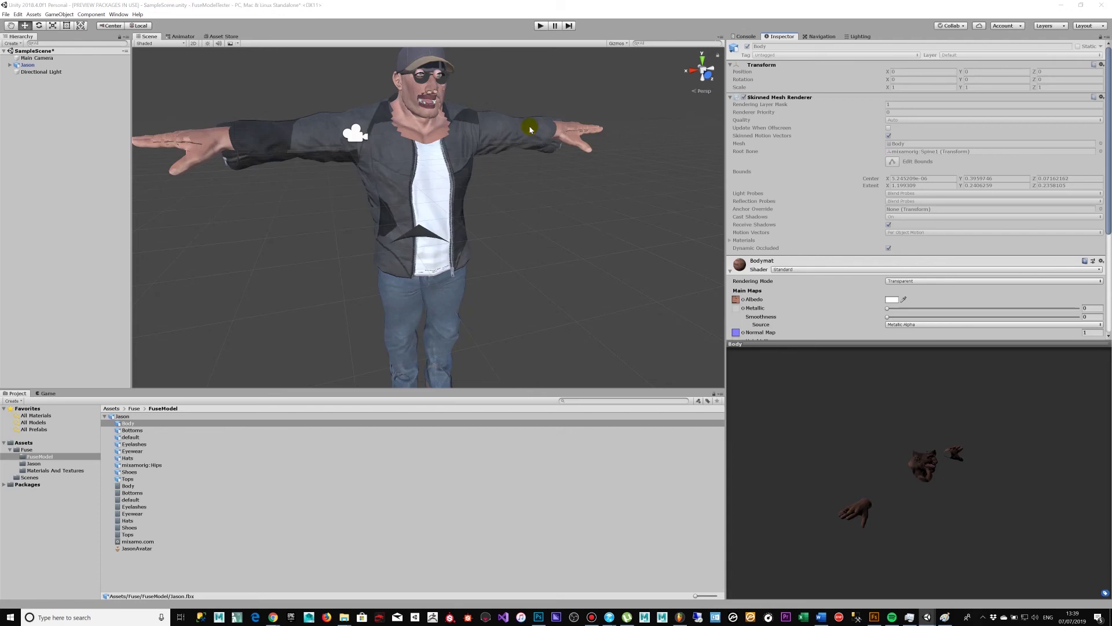
Step: Look over the character in the scene from the side and the front
{"action": "left_click", "coordinate": [517, 196]}
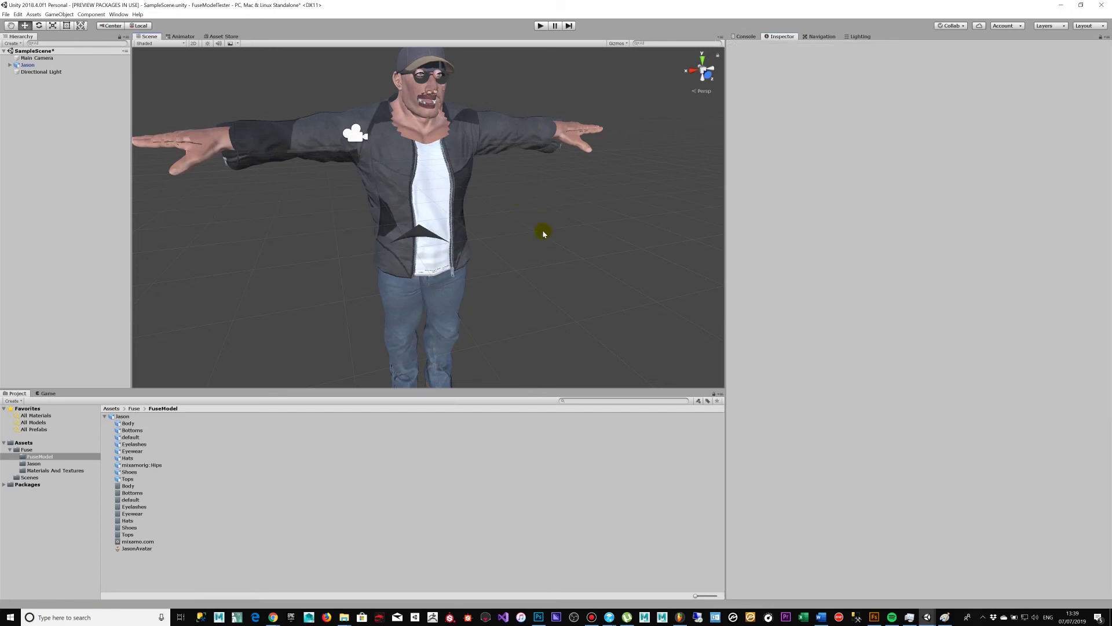
{"action": "left_click_drag", "start_coordinate": [540, 230], "coordinate": [600, 248], "text": "alt"}
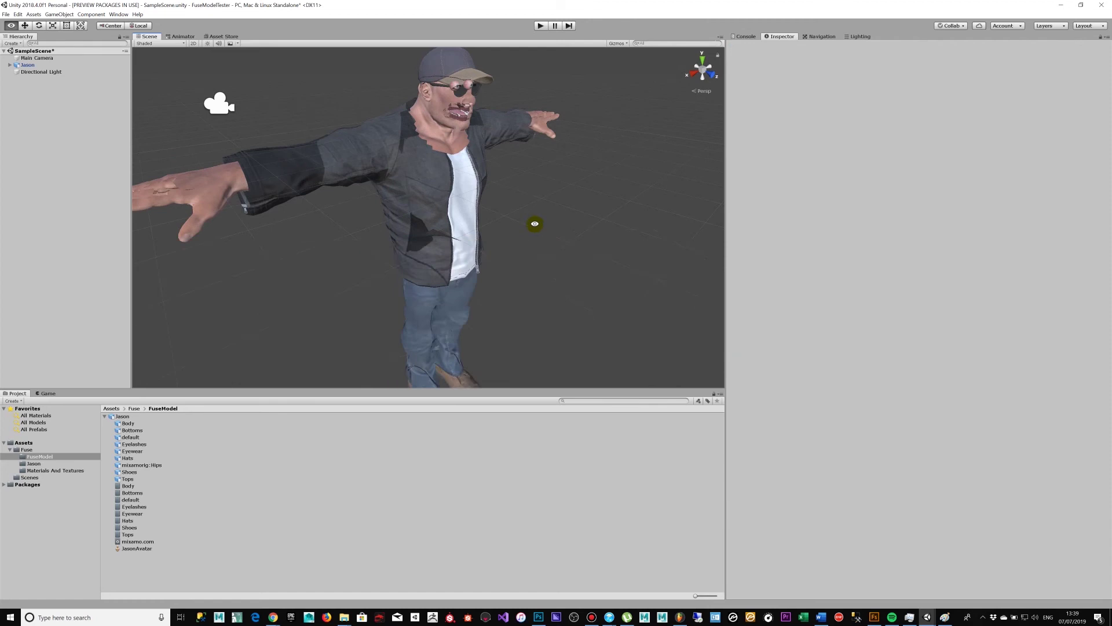
{"action": "mouse_move", "coordinate": [521, 229]}
{"action": "left_mouse_down", "text": "alt"}
{"action": "mouse_move", "coordinate": [423, 216]}
{"action": "mouse_move", "coordinate": [566, 220]}
{"action": "mouse_move", "coordinate": [489, 216]}
{"action": "mouse_move", "coordinate": [514, 221]}
{"action": "mouse_move", "coordinate": [499, 261]}
{"action": "mouse_move", "coordinate": [514, 220]}
{"action": "left_mouse_up", "text": "alt"}
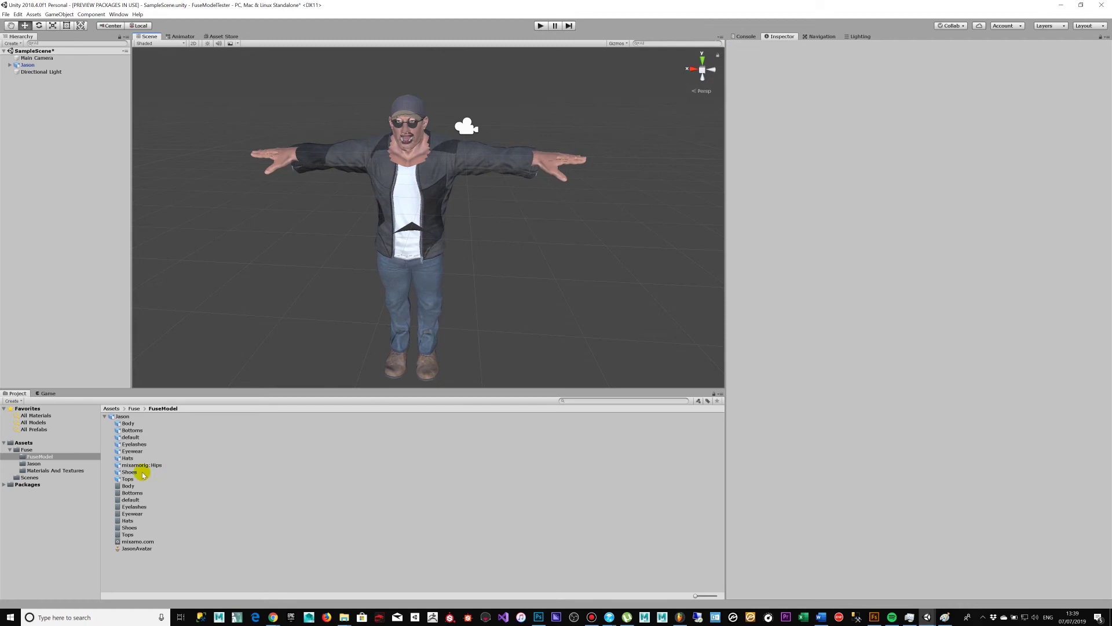
Step: Create a Lightweight Render Pipeline Asset in the Assets folder with its default name and show its General settings
{"action": "left_click", "coordinate": [37, 442]}
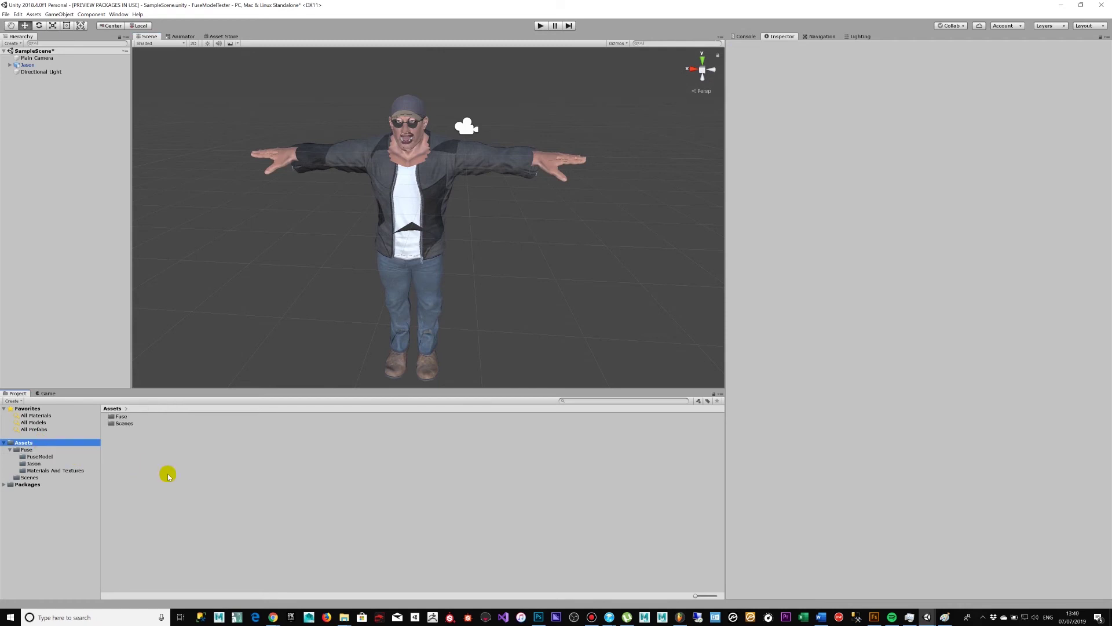
{"action": "right_click", "coordinate": [168, 474]}
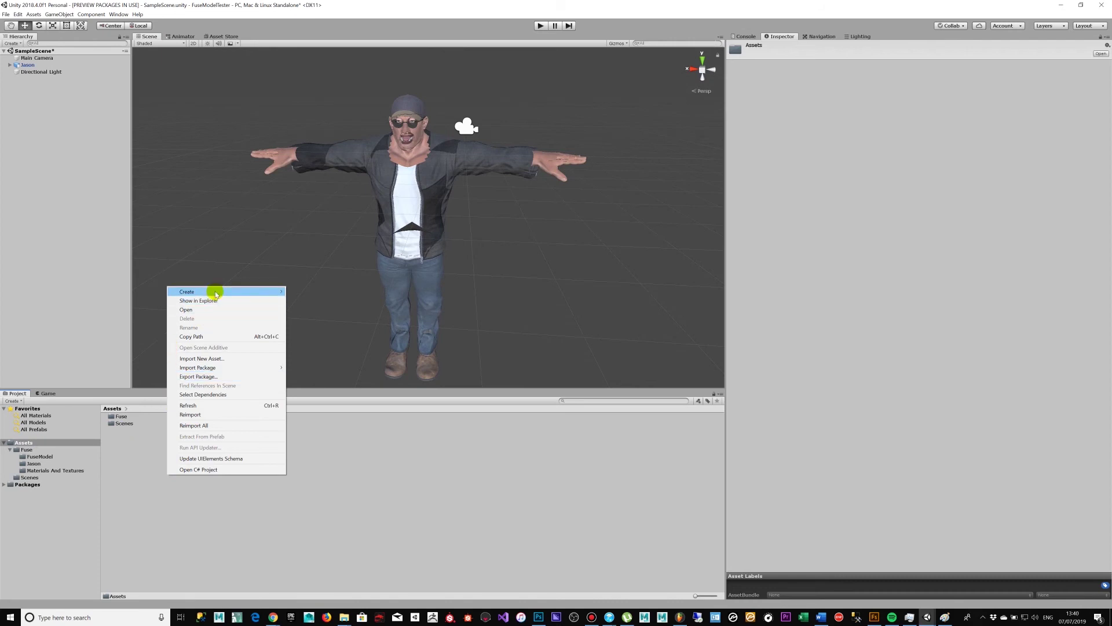
{"action": "mouse_move", "coordinate": [269, 292]}
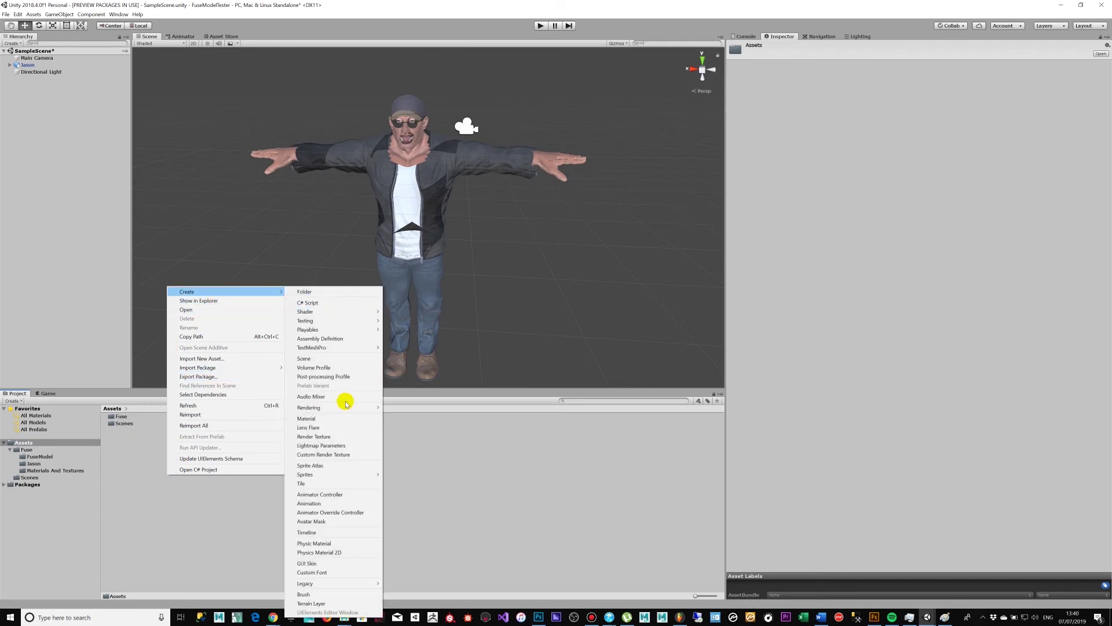
{"action": "mouse_move", "coordinate": [356, 408]}
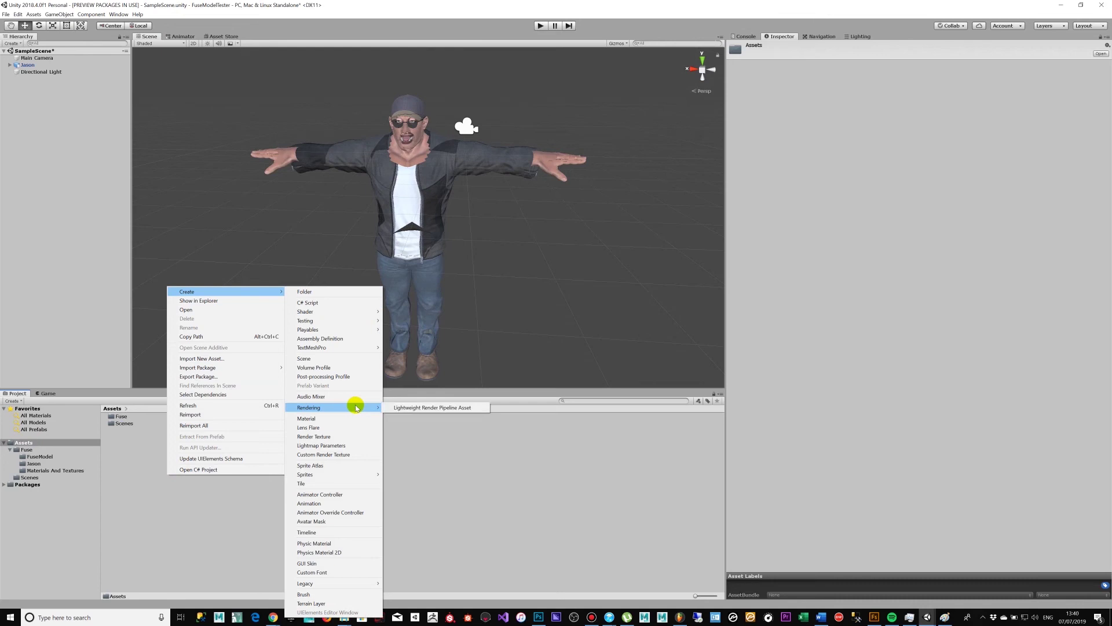
{"action": "left_click", "coordinate": [404, 409]}
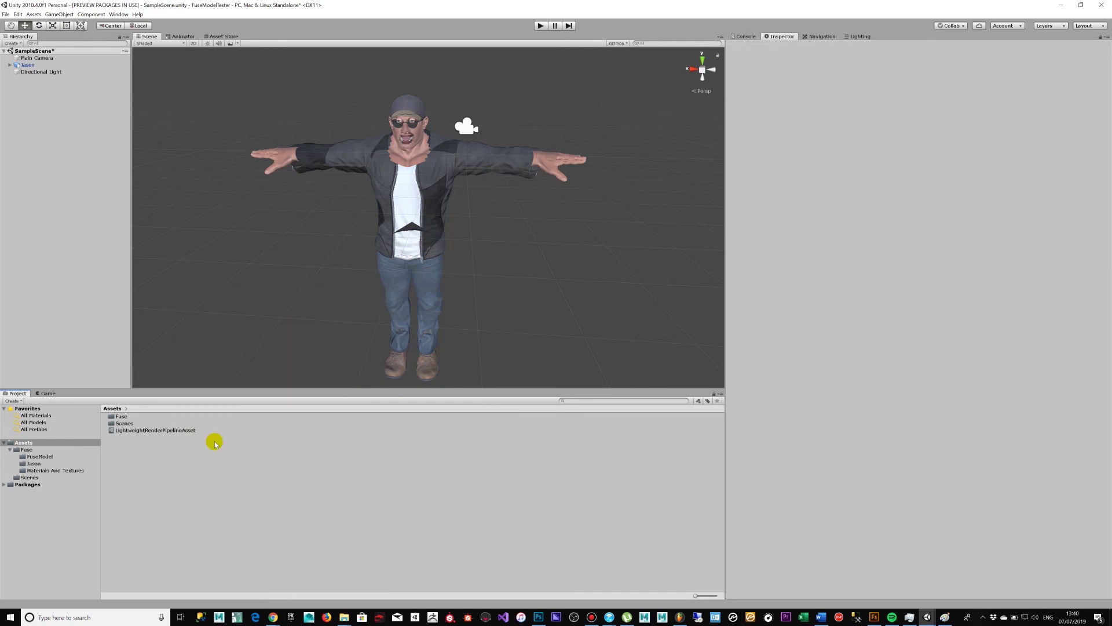
{"action": "key", "text": "Return"}
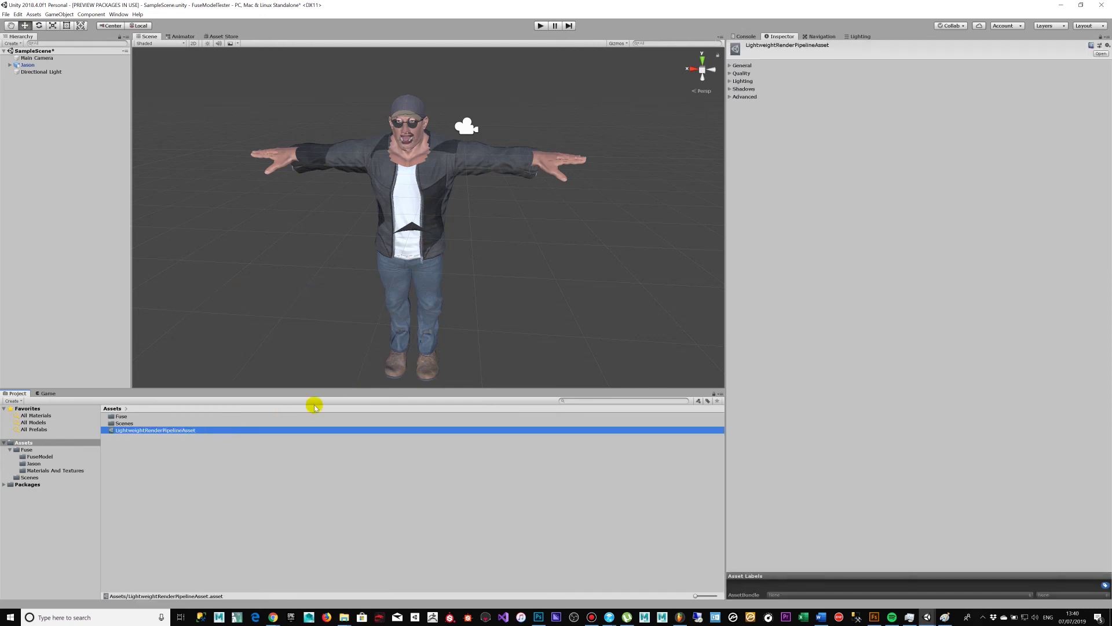
{"action": "left_click", "coordinate": [730, 66]}
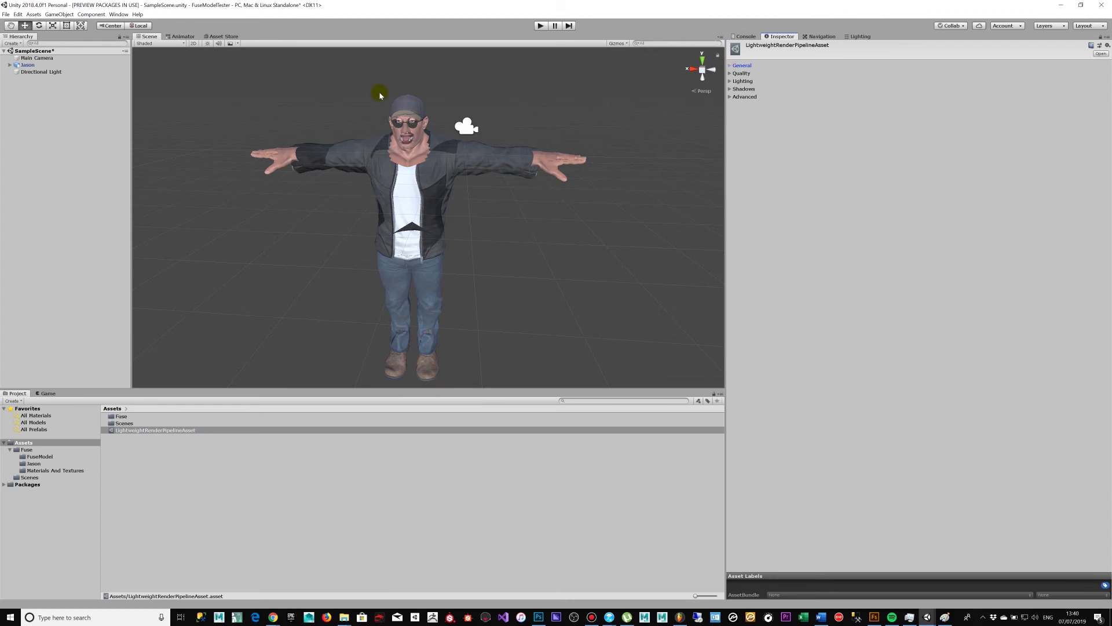
{"action": "left_click", "coordinate": [731, 66]}
Step: Assign LightweightRenderPipelineAsset as the Scriptable Render Pipeline in the project's Graphics settings and close the settings window
{"action": "left_click", "coordinate": [5, 14]}
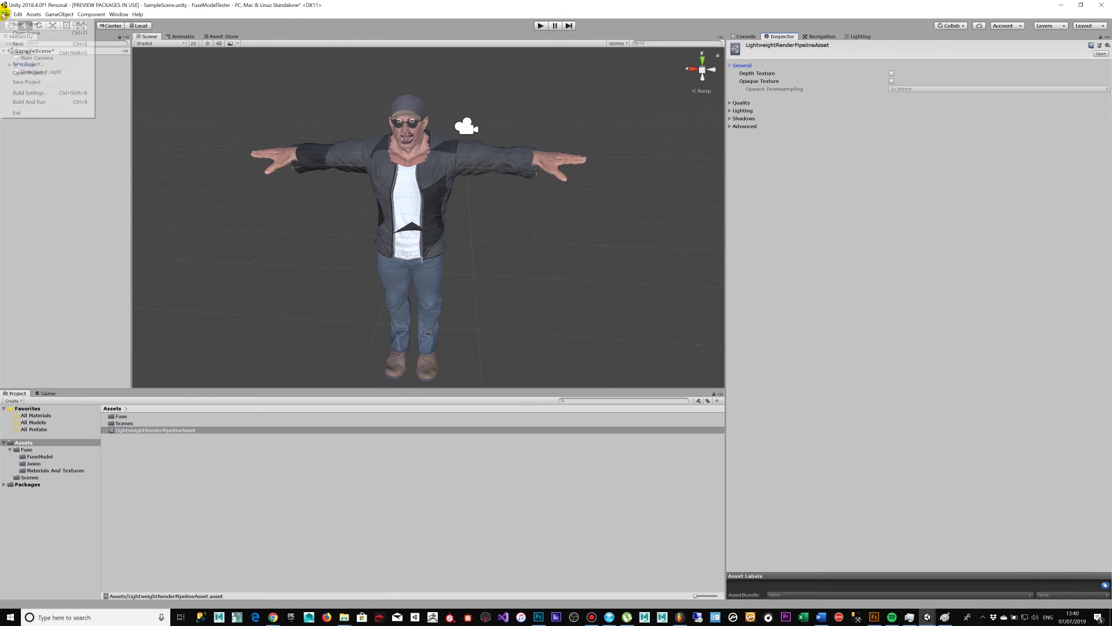
{"action": "left_click", "coordinate": [5, 14]}
{"action": "left_click", "coordinate": [18, 14]}
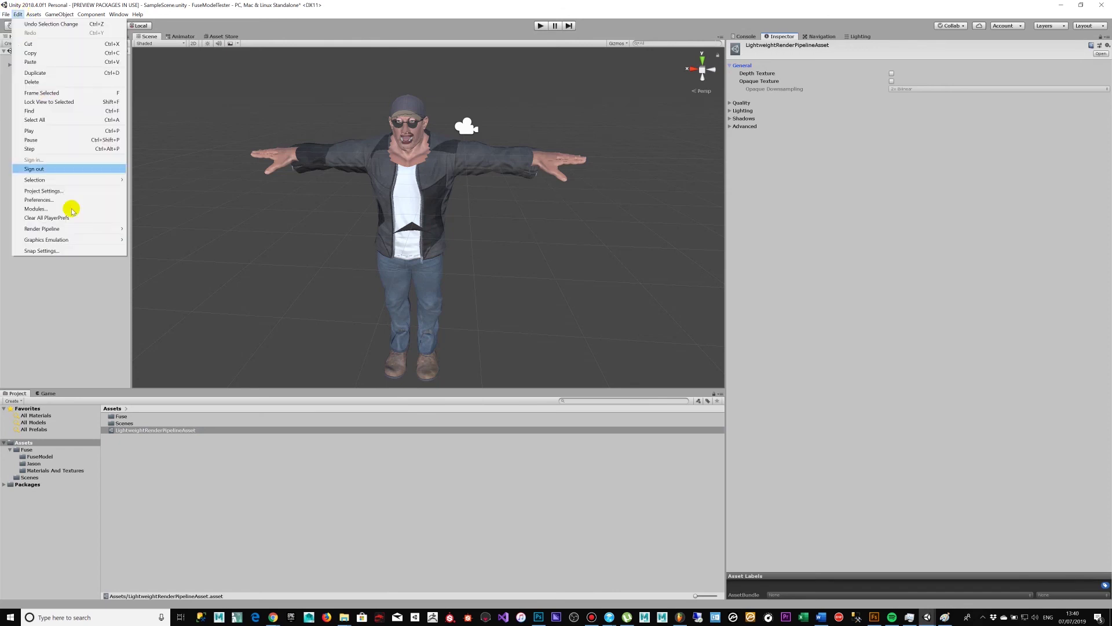
{"action": "mouse_move", "coordinate": [90, 229]}
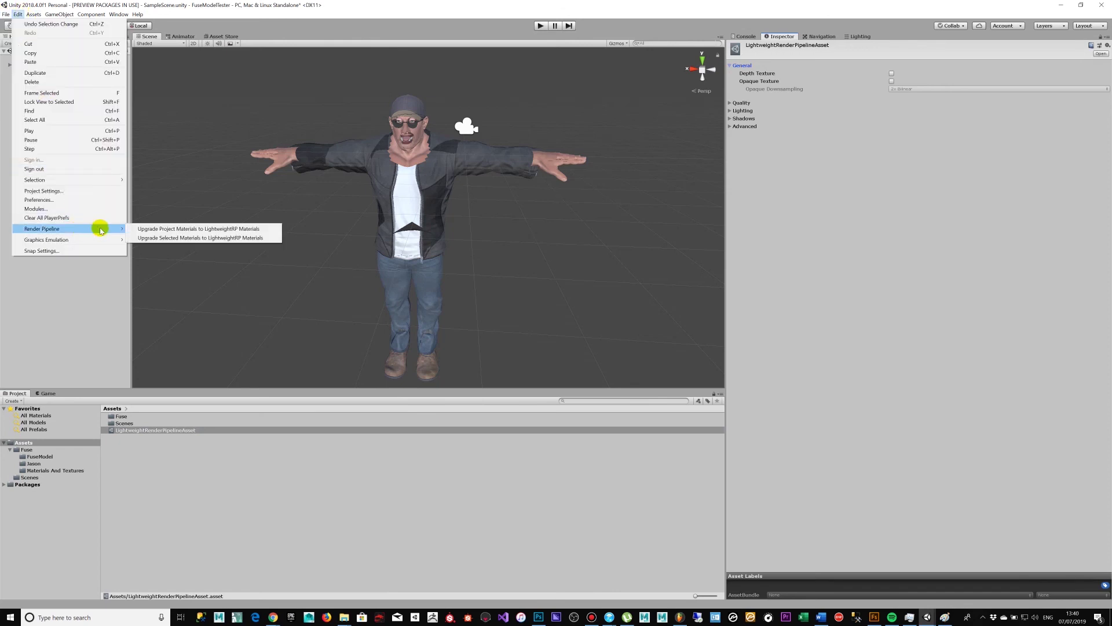
{"action": "left_click", "coordinate": [89, 196]}
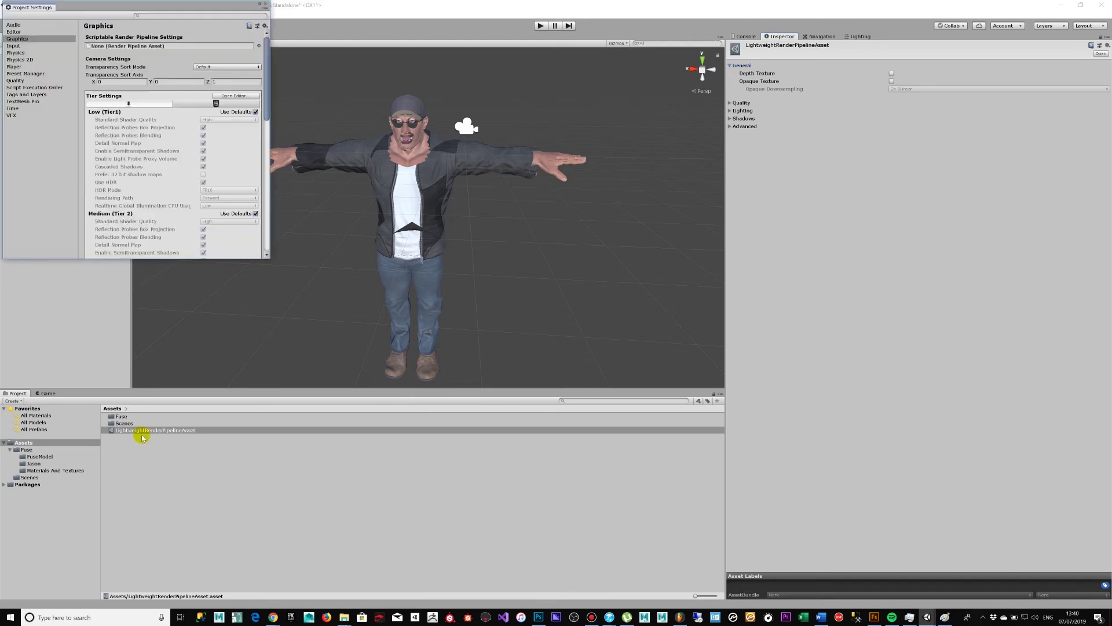
{"action": "left_click_drag", "start_coordinate": [143, 433], "coordinate": [150, 49]}
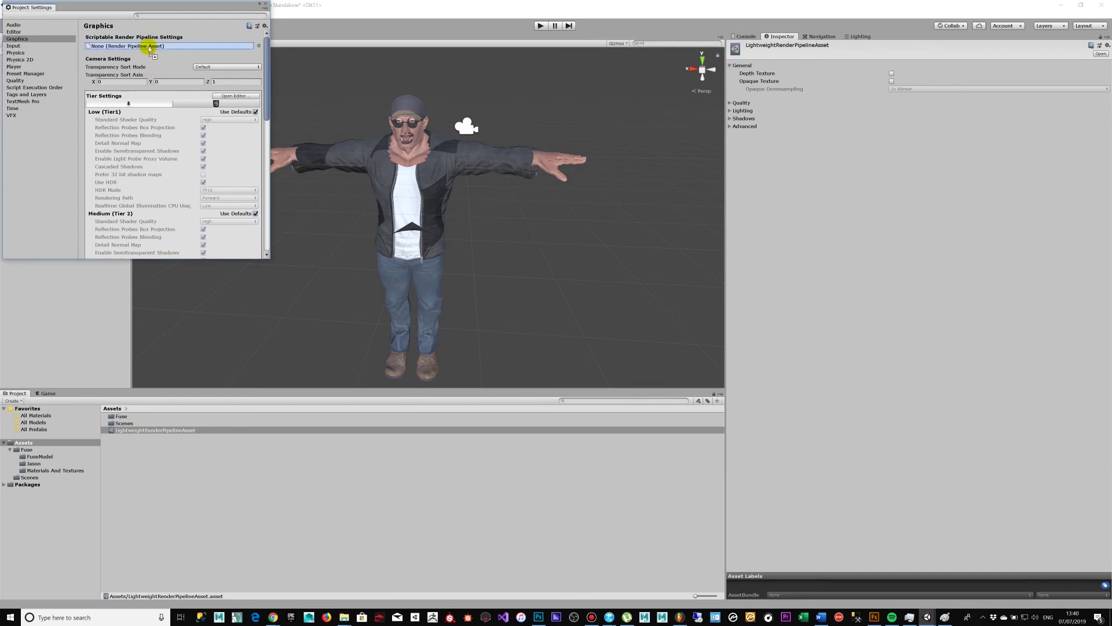
{"action": "left_click_drag", "start_coordinate": [150, 49], "coordinate": [149, 45]}
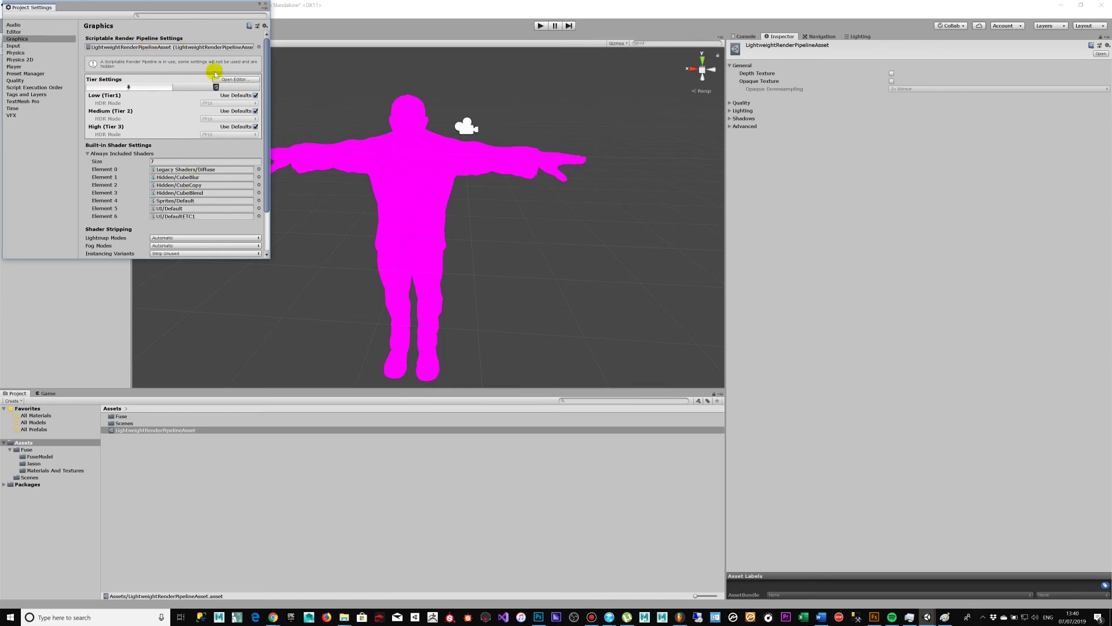
{"action": "left_click", "coordinate": [266, 6]}
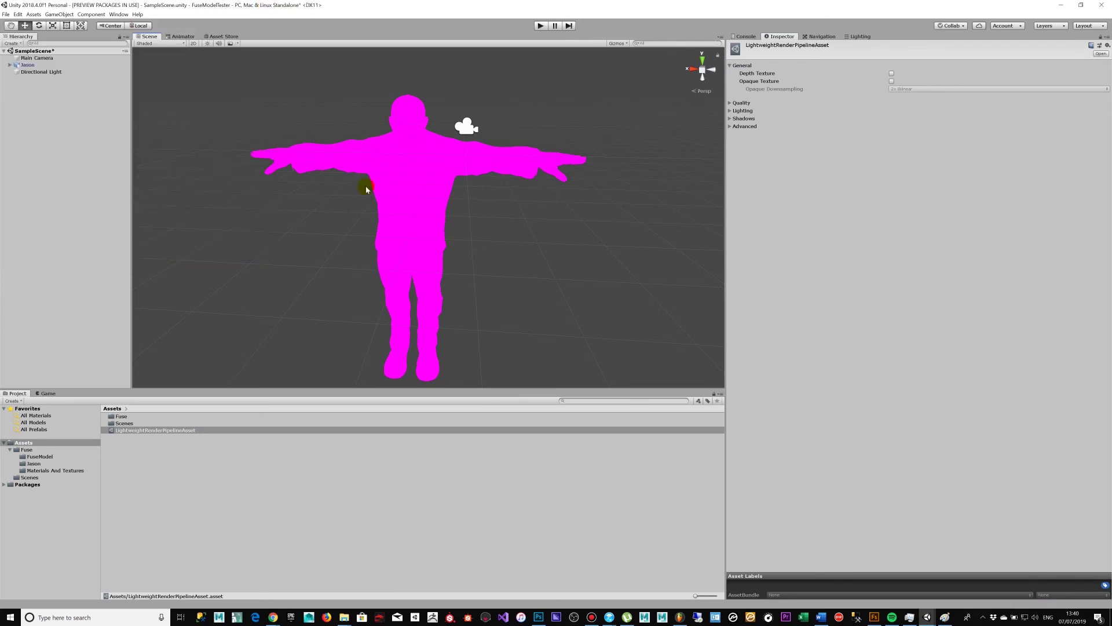
Step: Upgrade all project materials to LightweightRP materials and accept overwriting the existing ones
{"action": "left_click_drag", "start_coordinate": [323, 253], "coordinate": [408, 221], "text": "alt"}
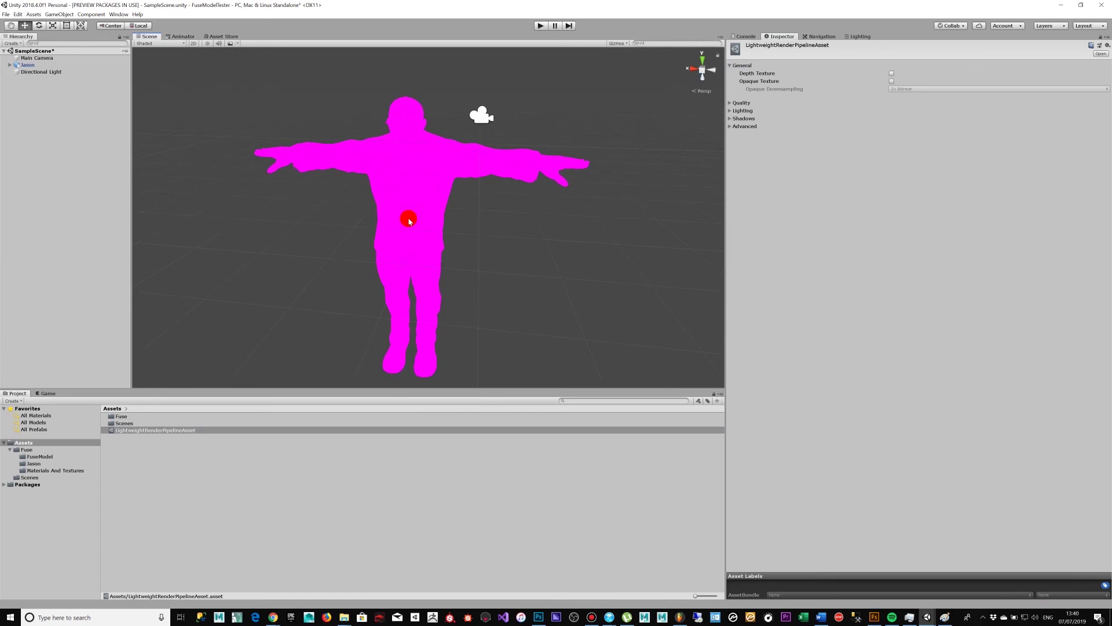
{"action": "left_click", "coordinate": [409, 220]}
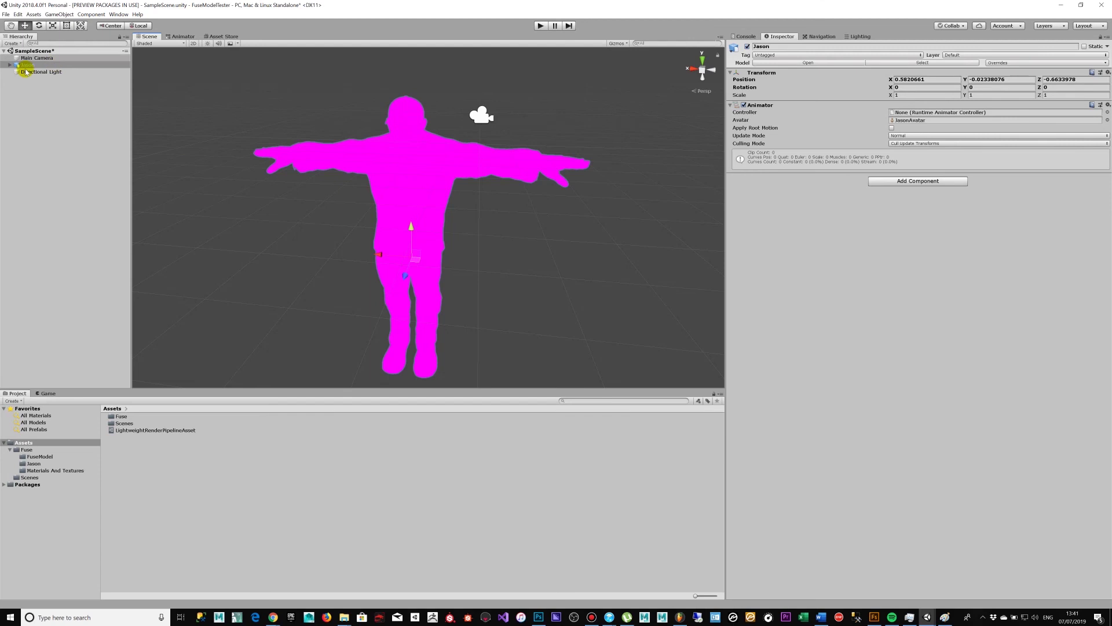
{"action": "left_click", "coordinate": [5, 14]}
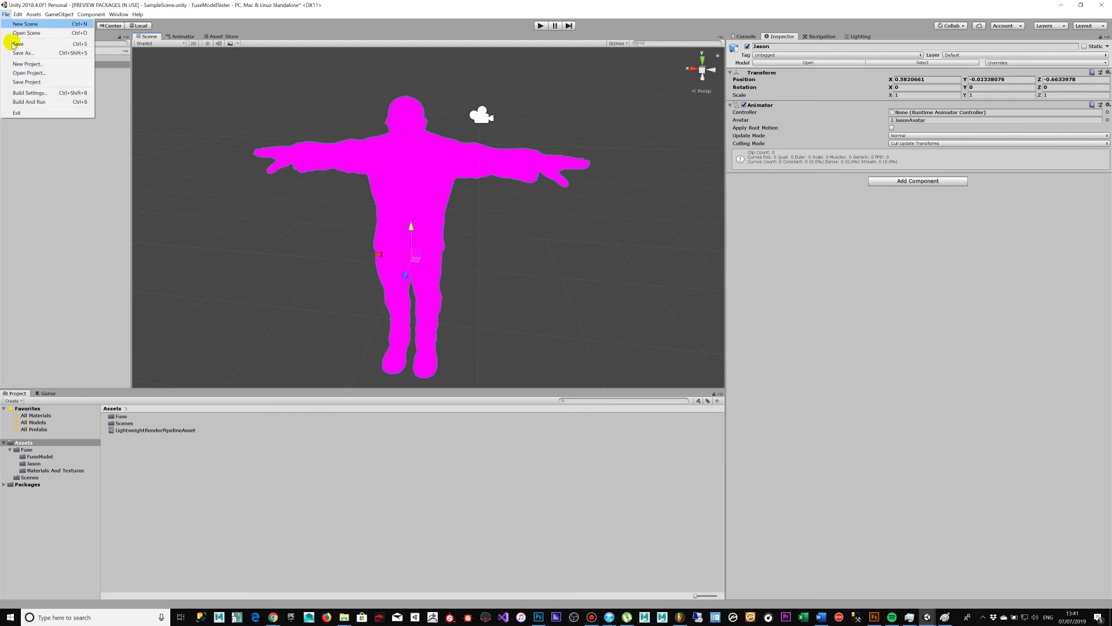
{"action": "left_click", "coordinate": [18, 13]}
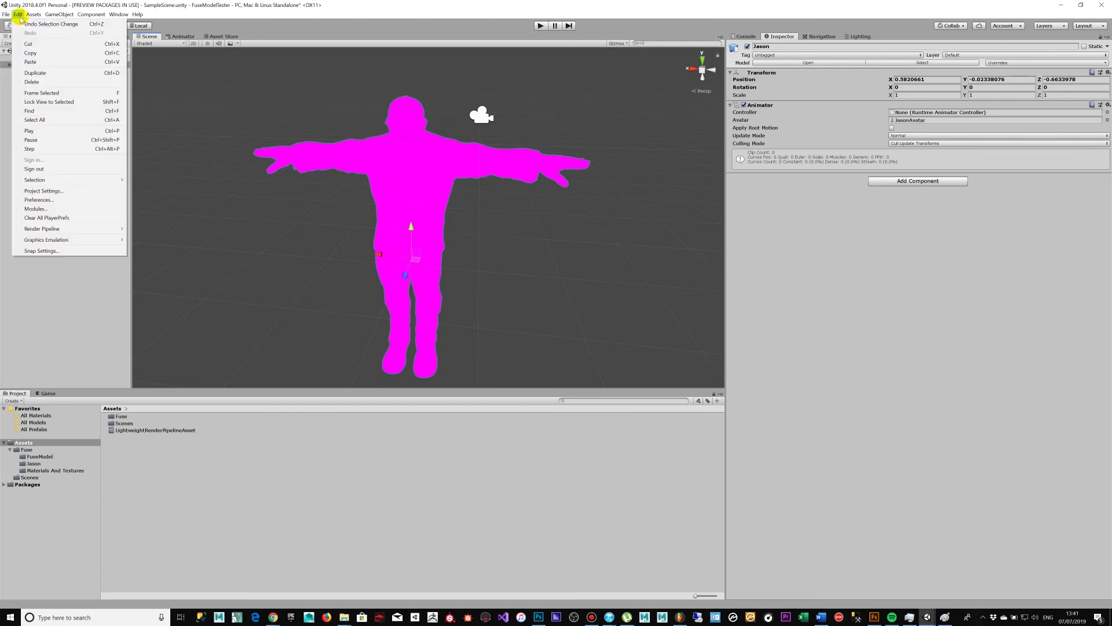
{"action": "mouse_move", "coordinate": [79, 230]}
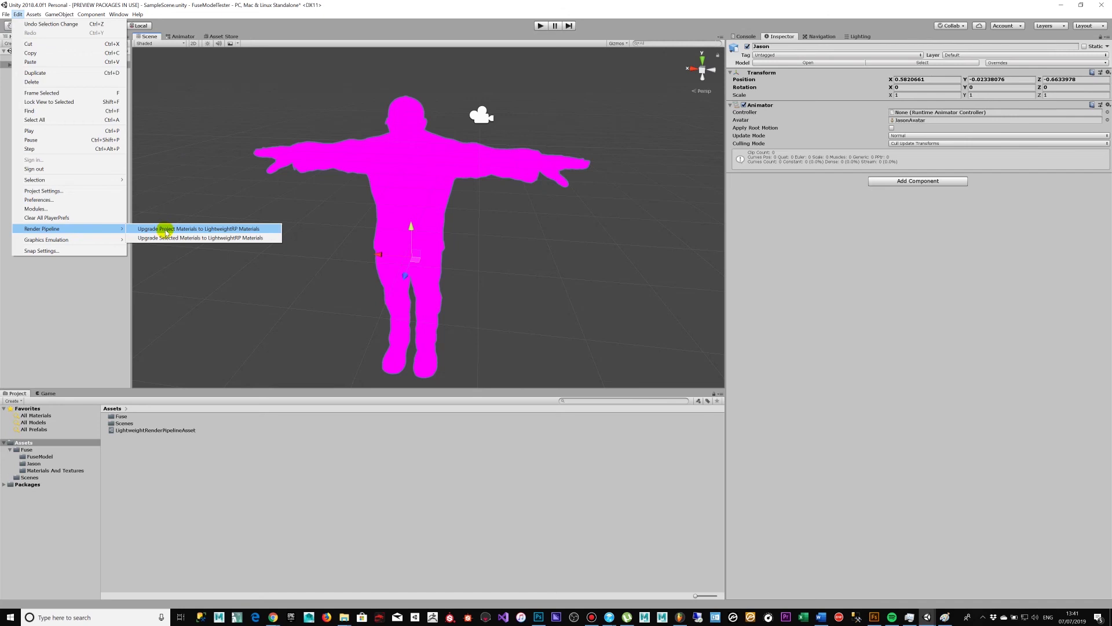
{"action": "left_click", "coordinate": [167, 230]}
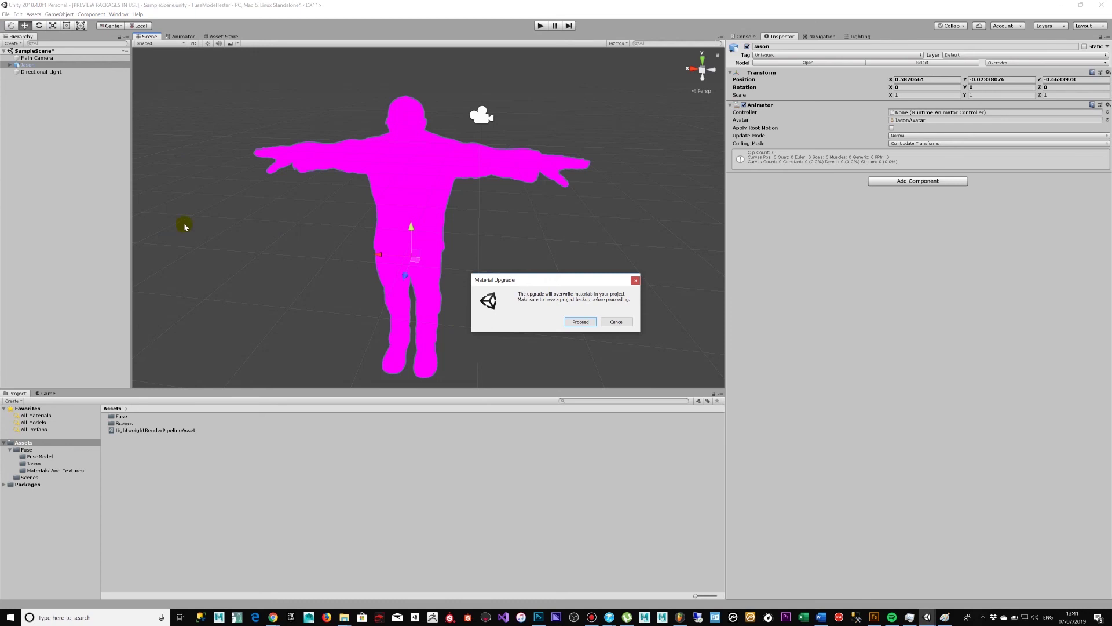
{"action": "left_click", "coordinate": [579, 321]}
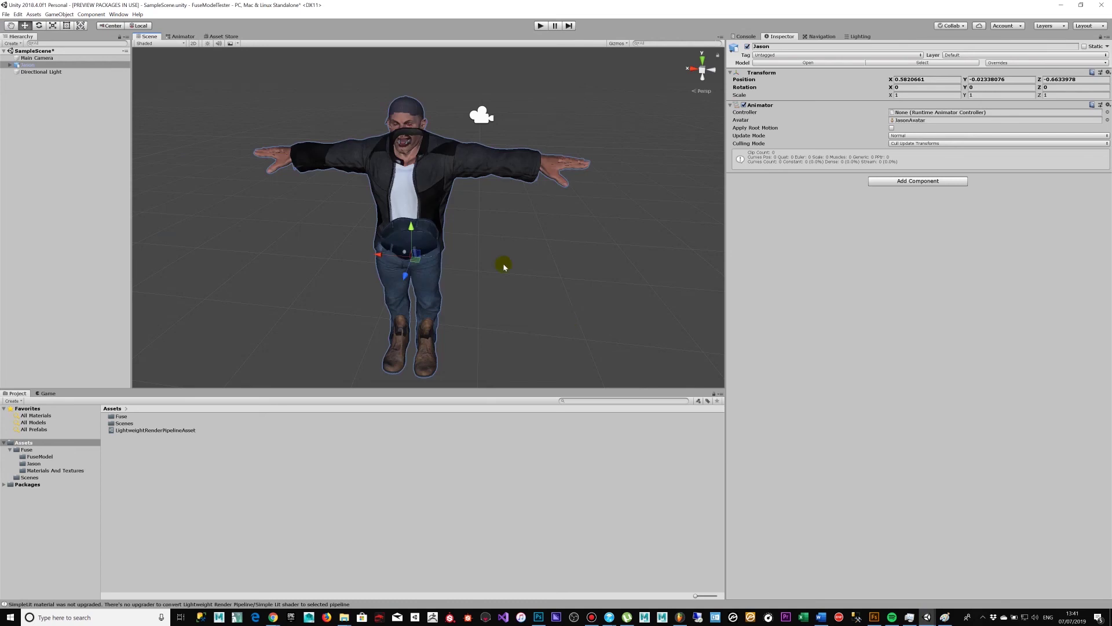
Step: Check the upgraded character up close and refresh the jacket by expanding the Topmat material on the Tops mesh, then collapse it
{"action": "left_click_drag", "start_coordinate": [477, 251], "coordinate": [616, 232], "text": "alt"}
{"action": "scroll", "coordinate": [413, 197], "scroll_direction": "up", "scroll_amount": 5}
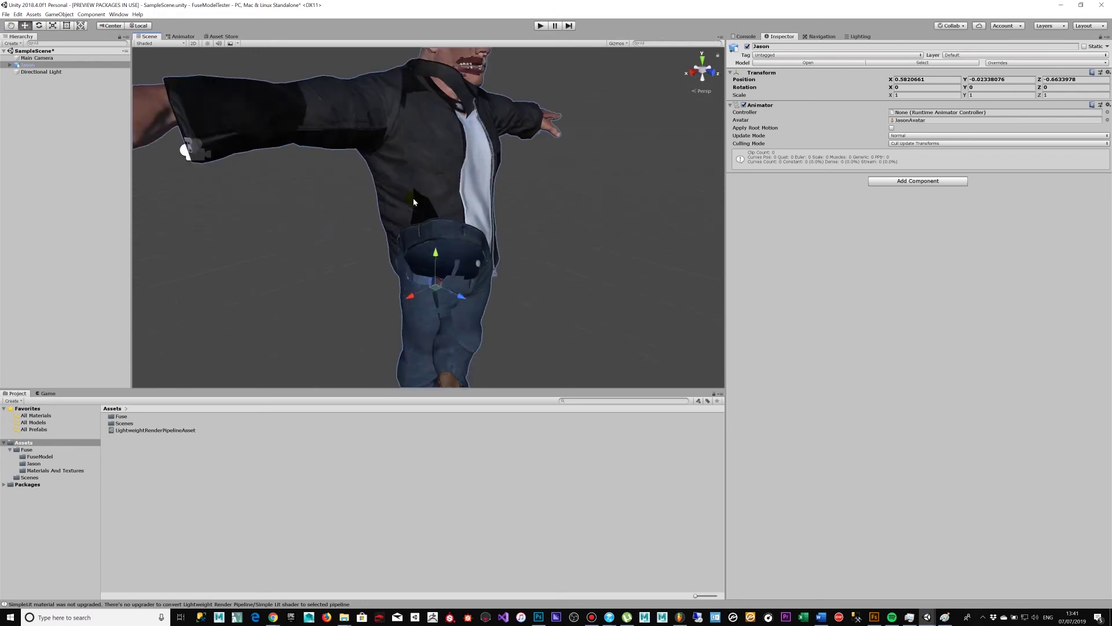
{"action": "left_click_drag", "start_coordinate": [413, 197], "coordinate": [283, 215], "text": "alt"}
{"action": "scroll", "coordinate": [318, 238], "scroll_direction": "down", "scroll_amount": 5}
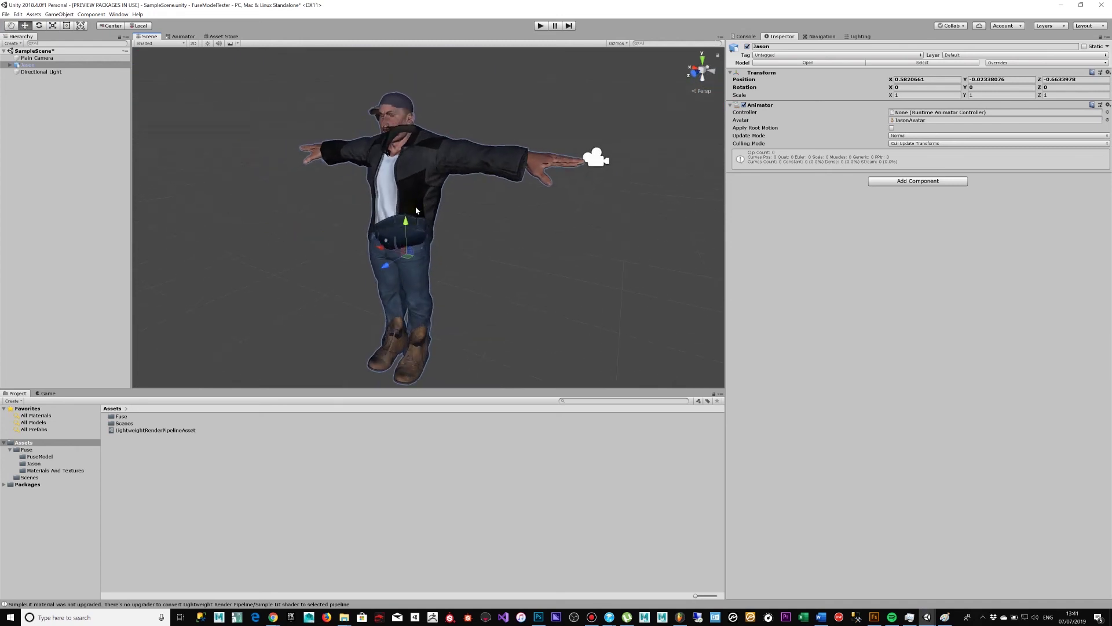
{"action": "left_click", "coordinate": [416, 208]}
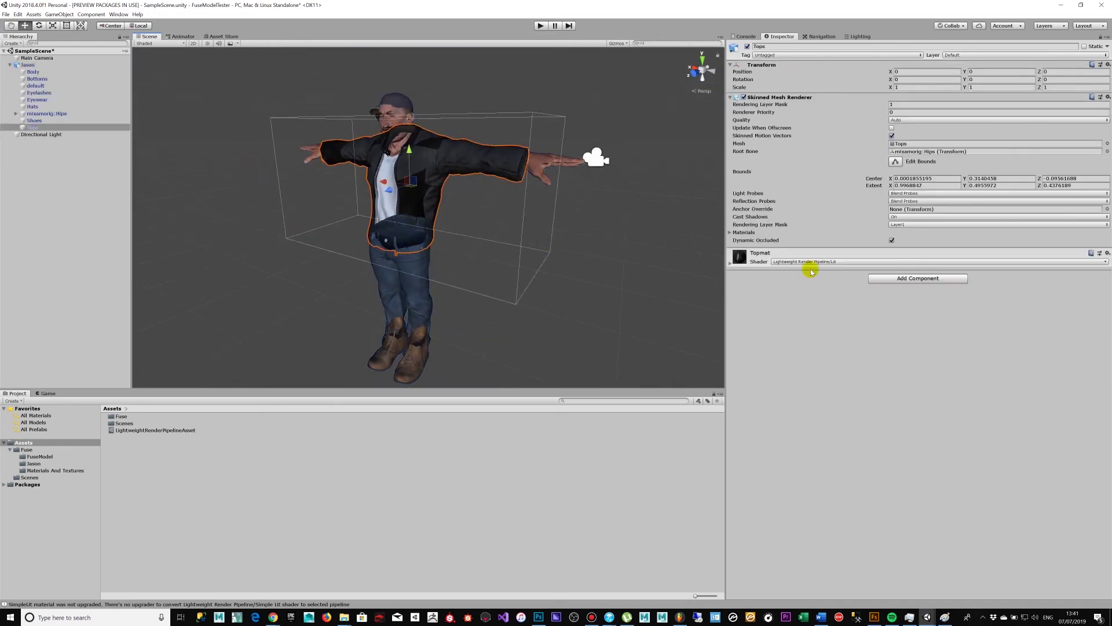
{"action": "left_click", "coordinate": [730, 263]}
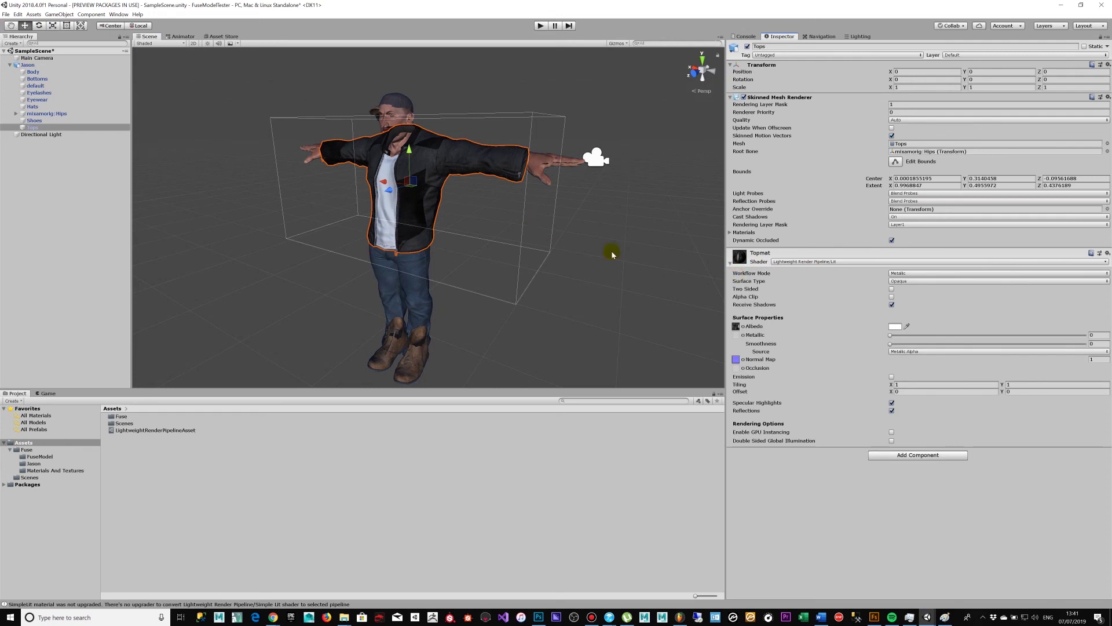
{"action": "left_click_drag", "start_coordinate": [615, 255], "coordinate": [455, 120], "text": "alt"}
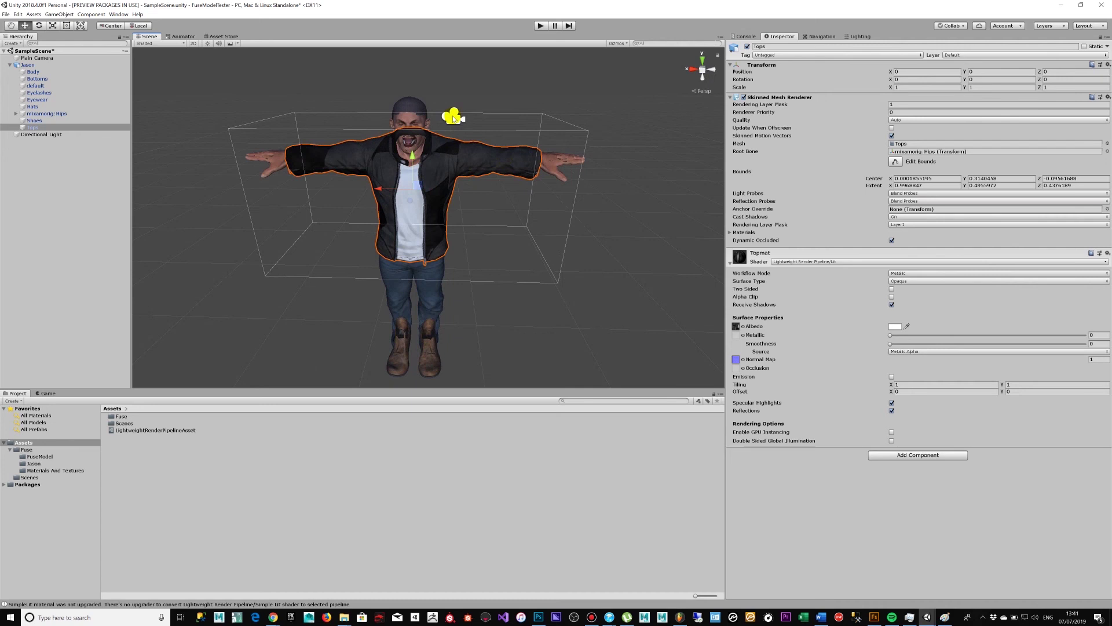
{"action": "left_click", "coordinate": [731, 263]}
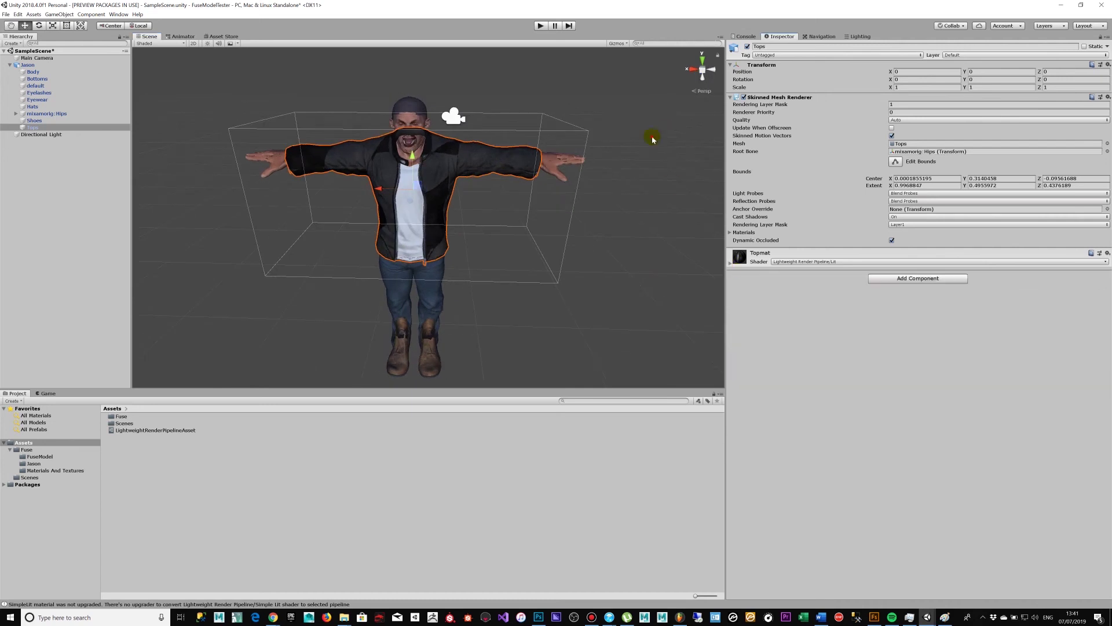
Step: Refresh the cap and skin by expanding the Hatmat material on the Hats mesh and the Bodymat material on the Body mesh
{"action": "left_click", "coordinate": [410, 137]}
{"action": "left_click", "coordinate": [421, 142]}
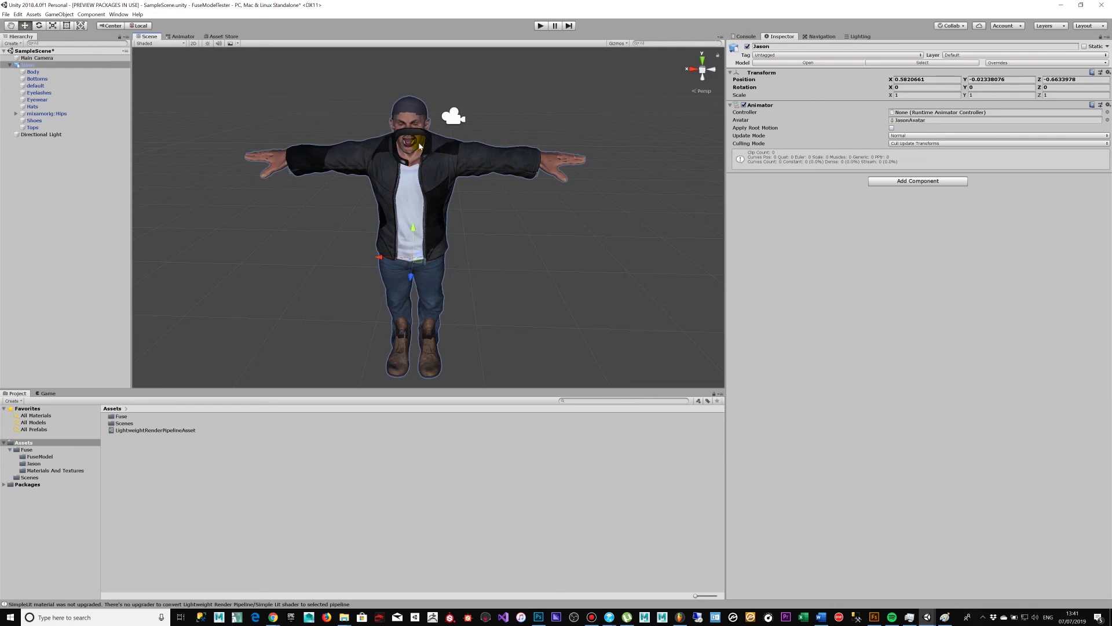
{"action": "left_click", "coordinate": [419, 121]}
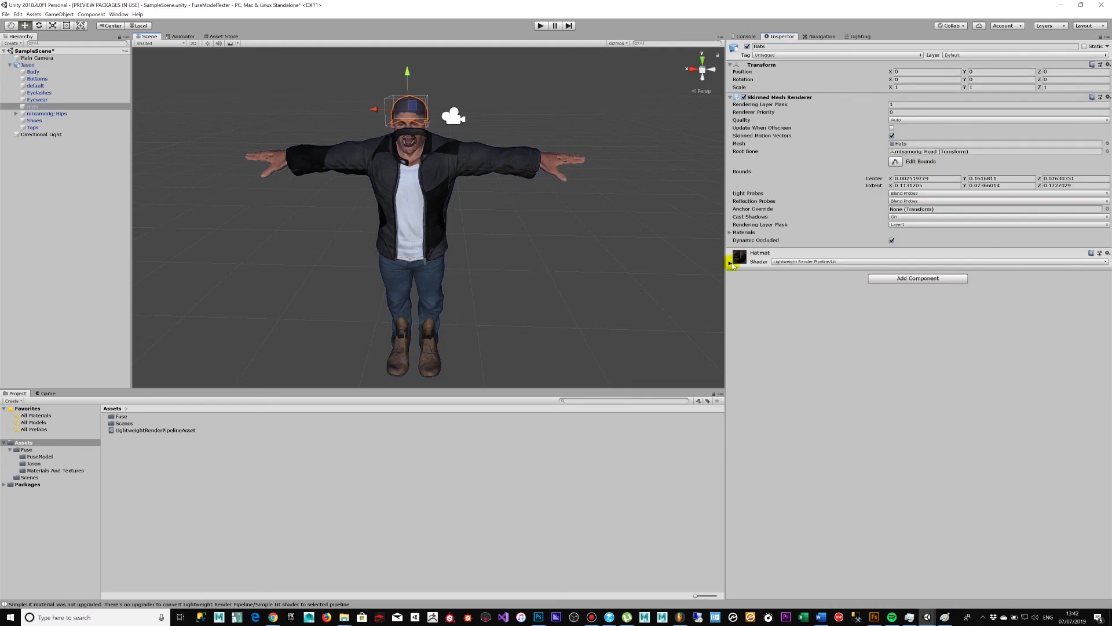
{"action": "left_click", "coordinate": [730, 261]}
{"action": "left_click", "coordinate": [417, 144]}
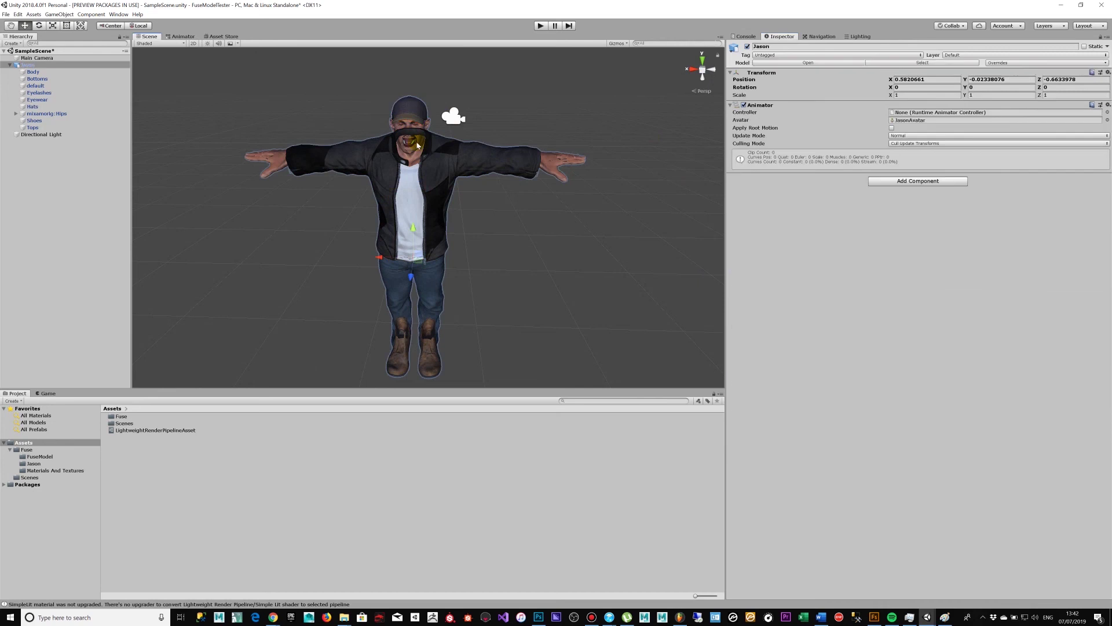
{"action": "left_click", "coordinate": [409, 145]}
{"action": "scroll", "coordinate": [419, 155], "scroll_direction": "up", "scroll_amount": 3}
{"action": "scroll", "coordinate": [419, 154], "scroll_direction": "down", "scroll_amount": 2}
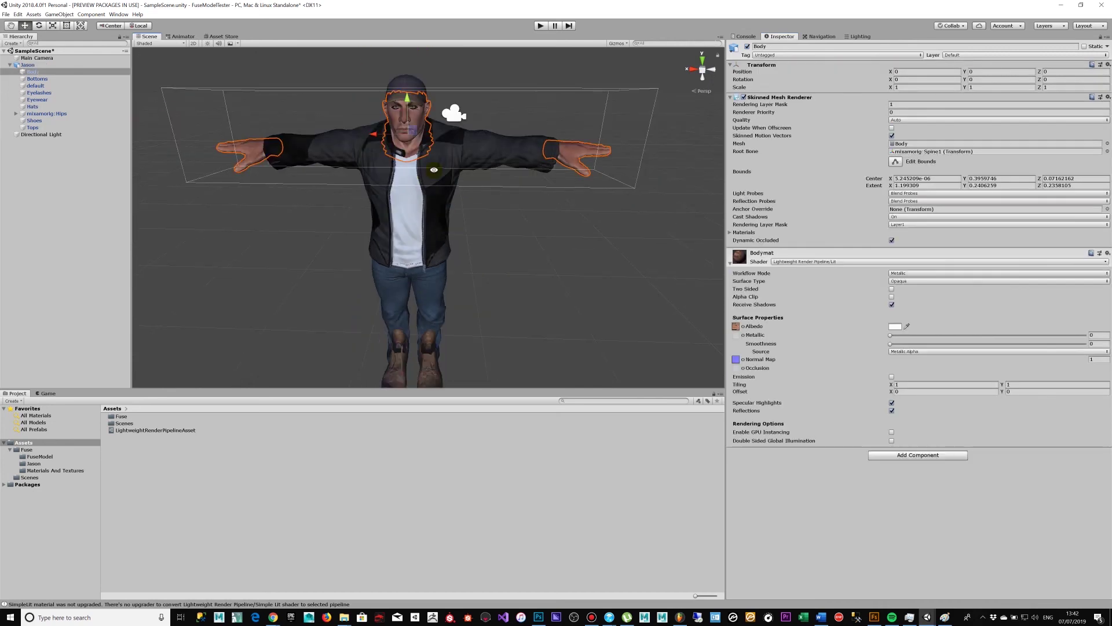
Step: Refresh the jeans by selecting the Bottoms mesh and expanding its Bottommat material
{"action": "left_click_drag", "start_coordinate": [428, 171], "coordinate": [415, 303], "text": "alt"}
{"action": "left_click", "coordinate": [415, 303]}
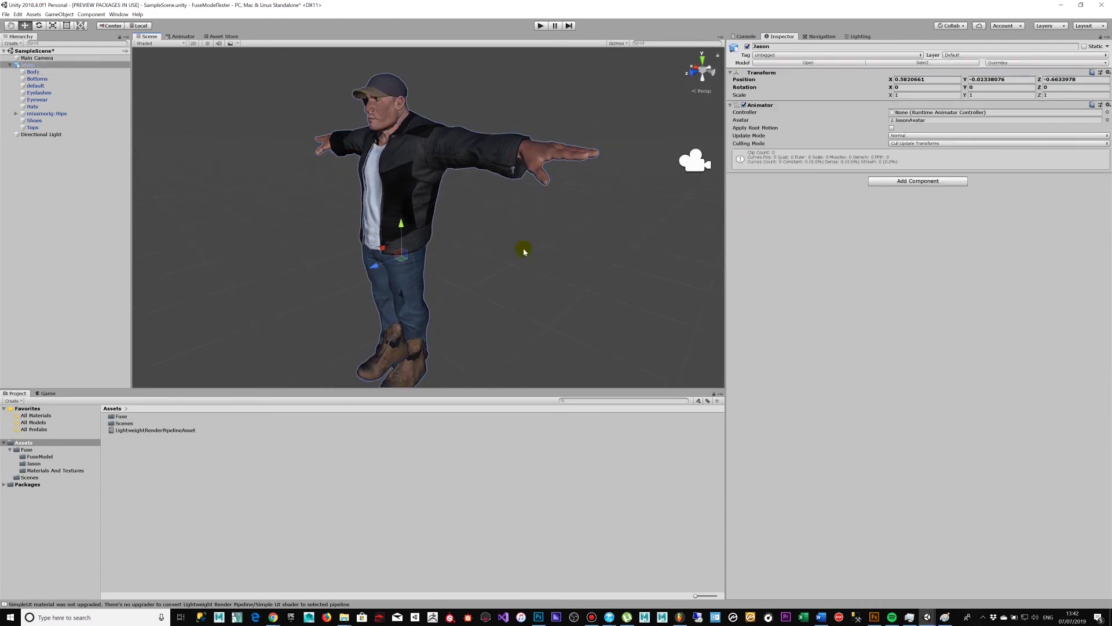
{"action": "left_click", "coordinate": [398, 281]}
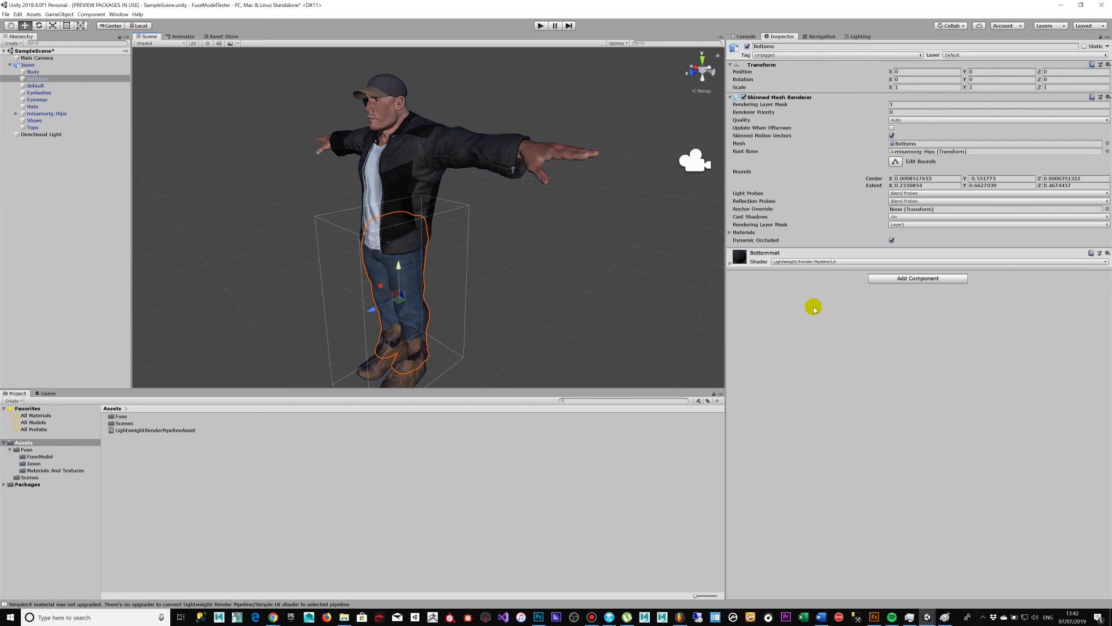
{"action": "left_click", "coordinate": [731, 265]}
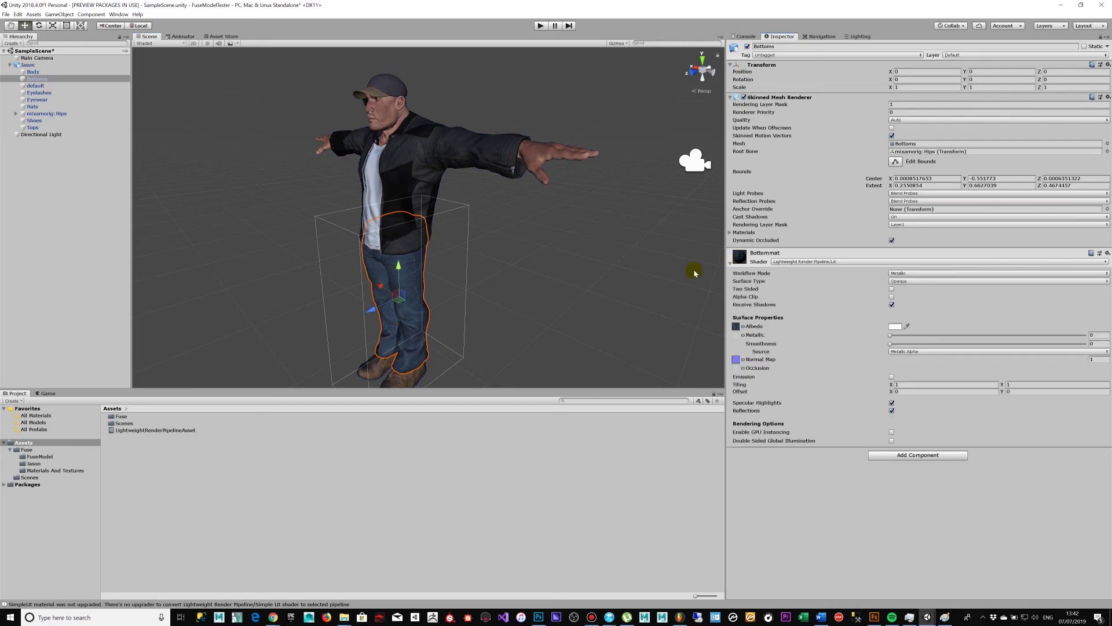
{"action": "mouse_move", "coordinate": [529, 266]}
{"action": "left_mouse_down", "text": "alt"}
{"action": "mouse_move", "coordinate": [631, 259]}
{"action": "mouse_move", "coordinate": [578, 302]}
{"action": "mouse_move", "coordinate": [653, 293]}
{"action": "mouse_move", "coordinate": [566, 266]}
{"action": "mouse_move", "coordinate": [701, 276]}
{"action": "mouse_move", "coordinate": [614, 293]}
{"action": "mouse_move", "coordinate": [452, 286]}
{"action": "mouse_move", "coordinate": [534, 251]}
{"action": "left_mouse_up", "text": "alt"}
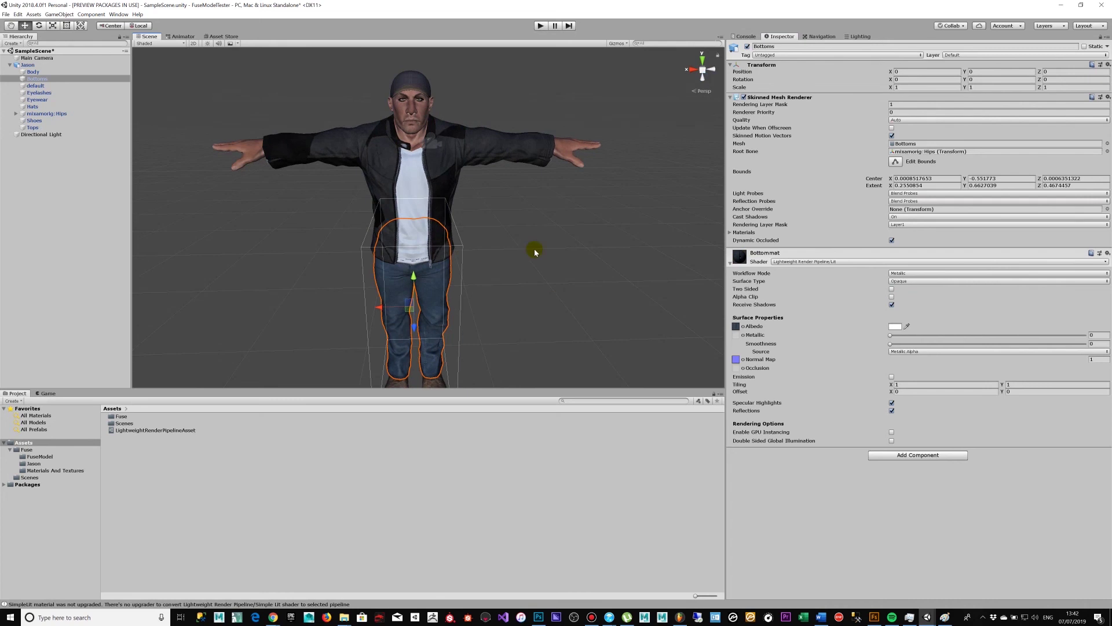
Step: Refresh the boots by selecting the Shoes mesh and expanding its Shoesmat material
{"action": "left_click_drag", "start_coordinate": [510, 213], "coordinate": [413, 347], "text": "alt"}
{"action": "scroll", "coordinate": [467, 236], "scroll_direction": "down", "scroll_amount": 3}
{"action": "left_click", "coordinate": [414, 348]}
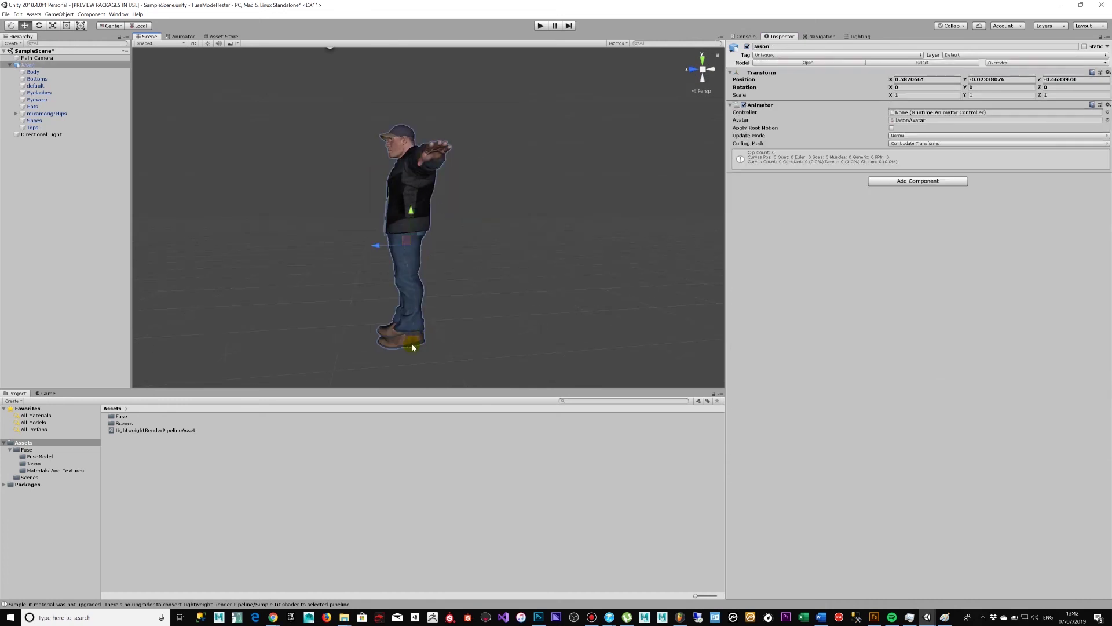
{"action": "left_click", "coordinate": [391, 344]}
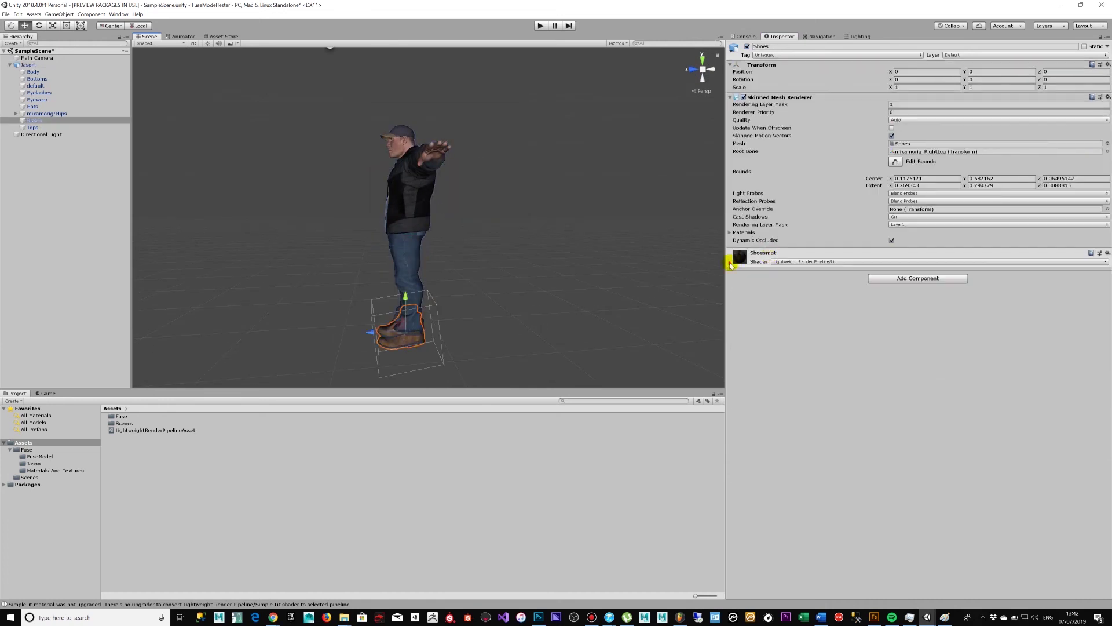
{"action": "left_click", "coordinate": [730, 264]}
{"action": "left_click_drag", "start_coordinate": [544, 248], "coordinate": [640, 231], "text": "alt"}
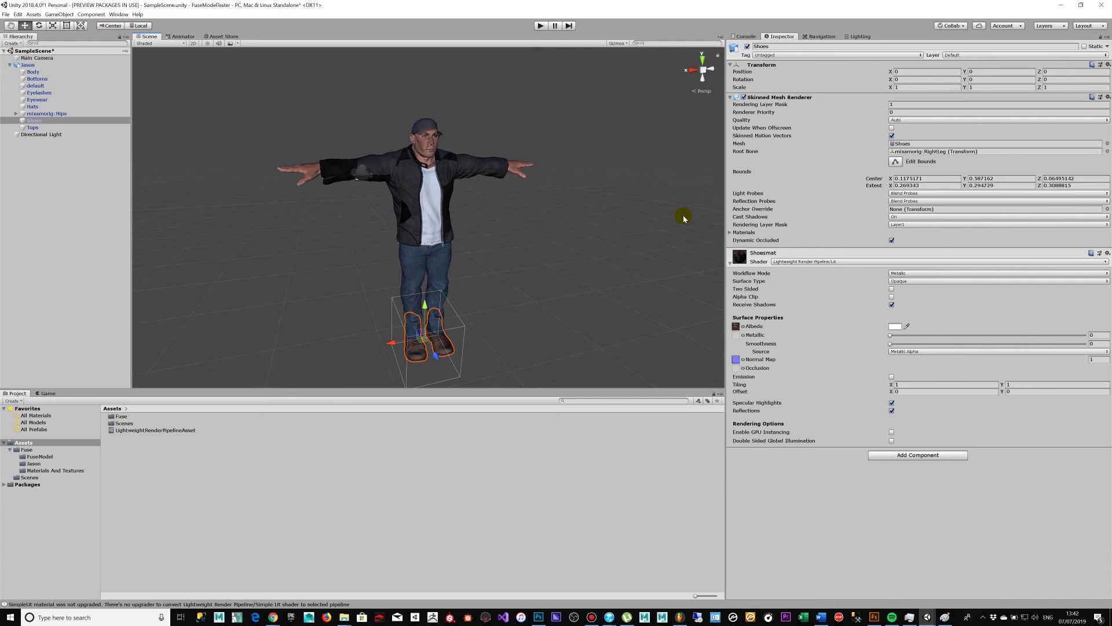
{"action": "key", "text": "alt+Tab"}
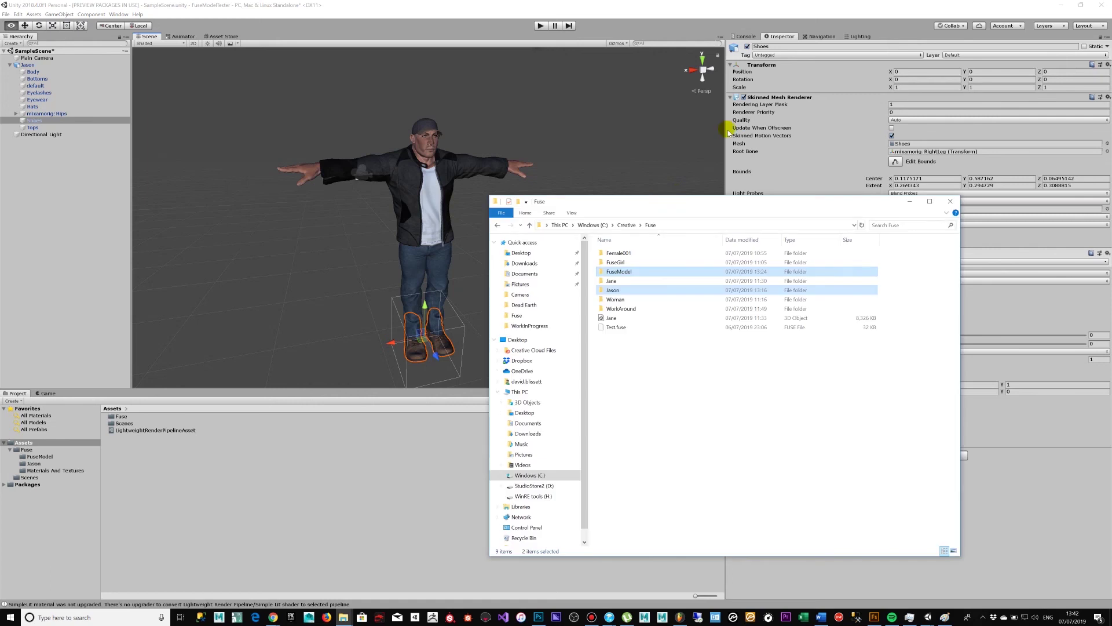
{"action": "key", "text": "alt+Tab"}
{"action": "key", "text": "alt+Tab"}
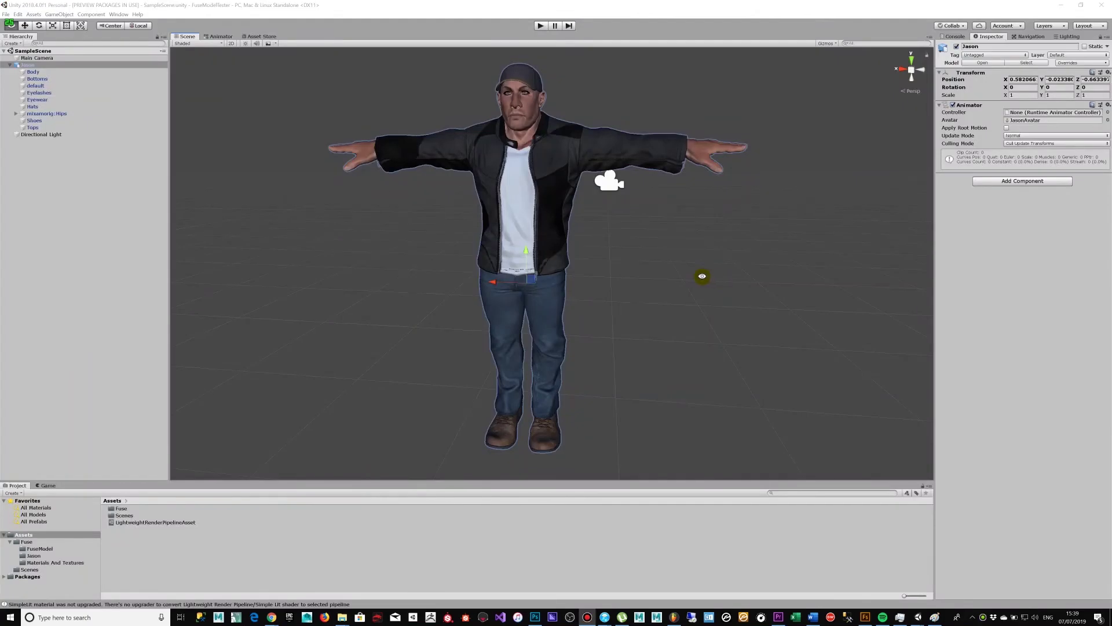
Step: Look over the character's upgraded materials in the scene from the front, the back and the side
{"action": "left_click_drag", "start_coordinate": [717, 278], "coordinate": [5, 237], "text": "alt"}
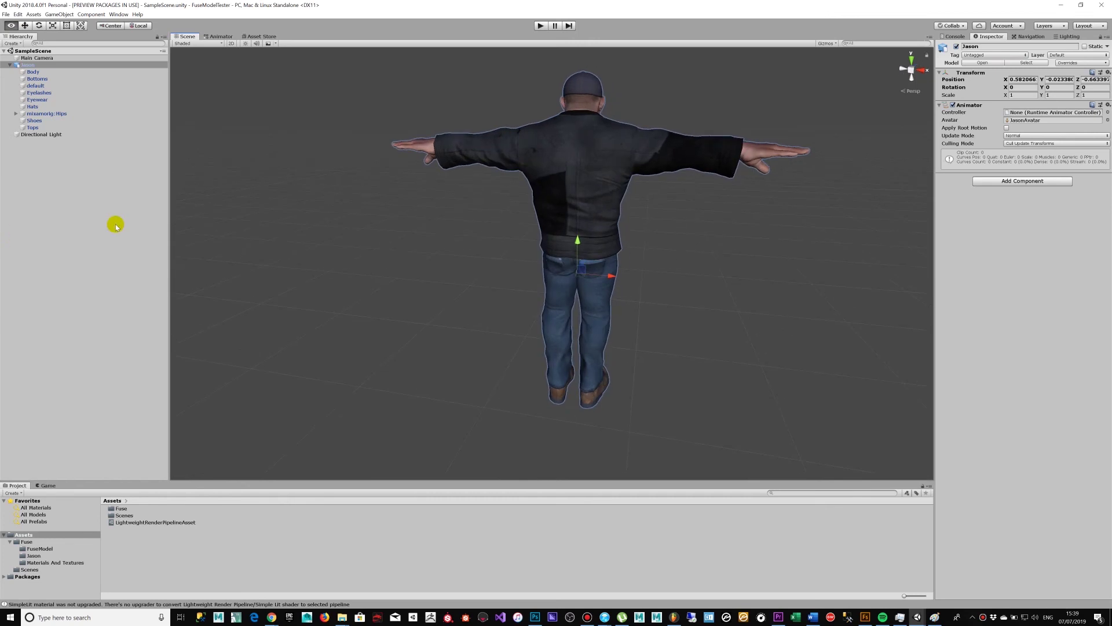
{"action": "left_click_drag", "start_coordinate": [417, 279], "coordinate": [767, 268], "text": "alt"}
{"action": "left_click_drag", "start_coordinate": [405, 228], "coordinate": [500, 253], "text": "alt"}
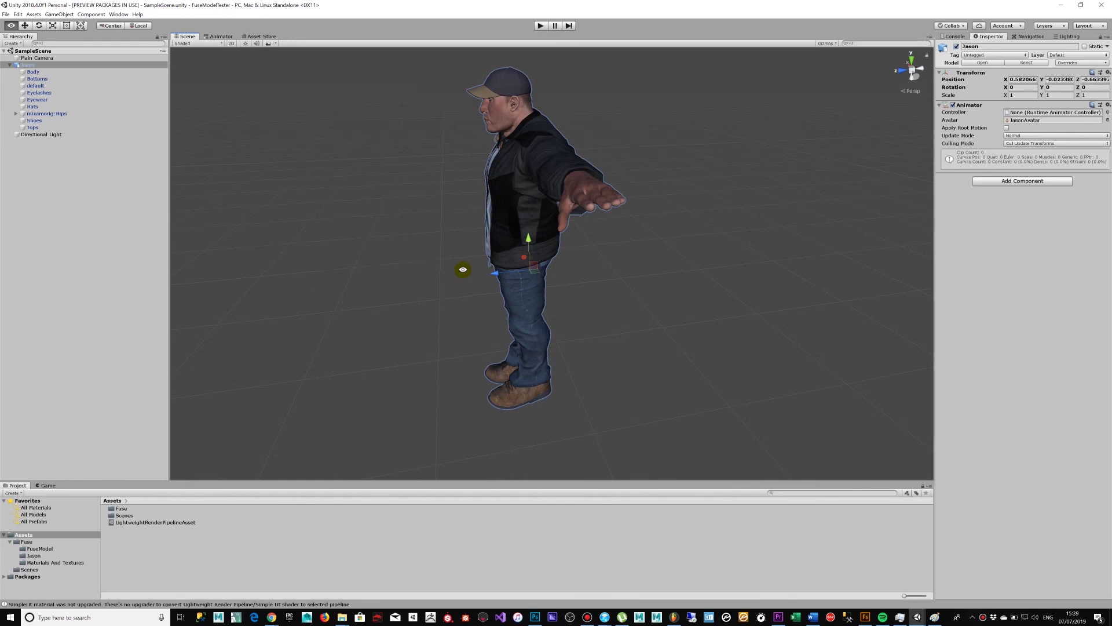